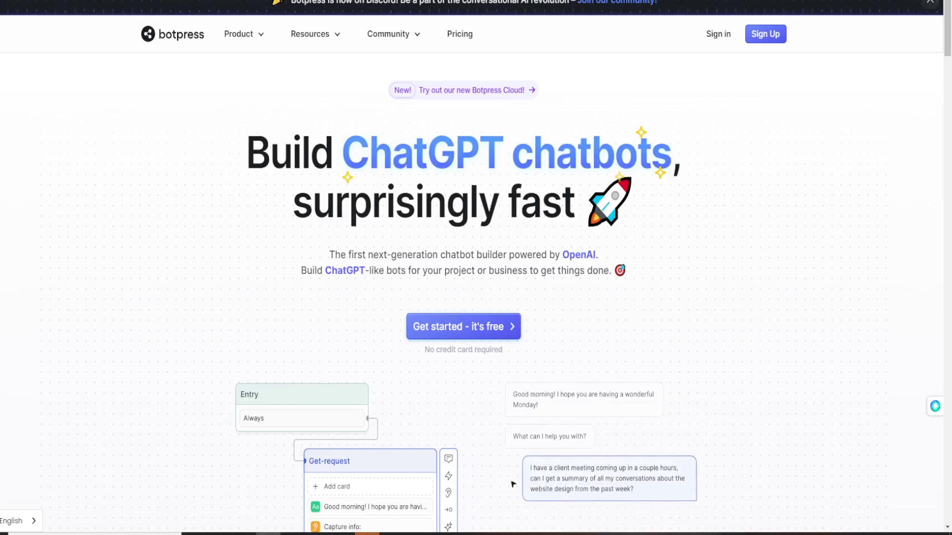
Scroll down and back up through the Botpress landing page.
scroll(476, 297, down, 2)
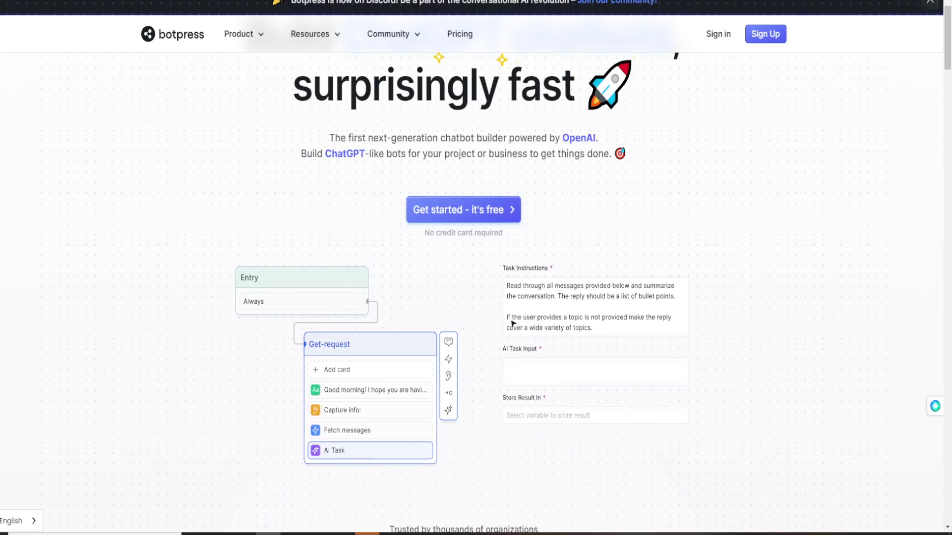
scroll(476, 288, up, 1)
scroll(476, 287, up, 2)
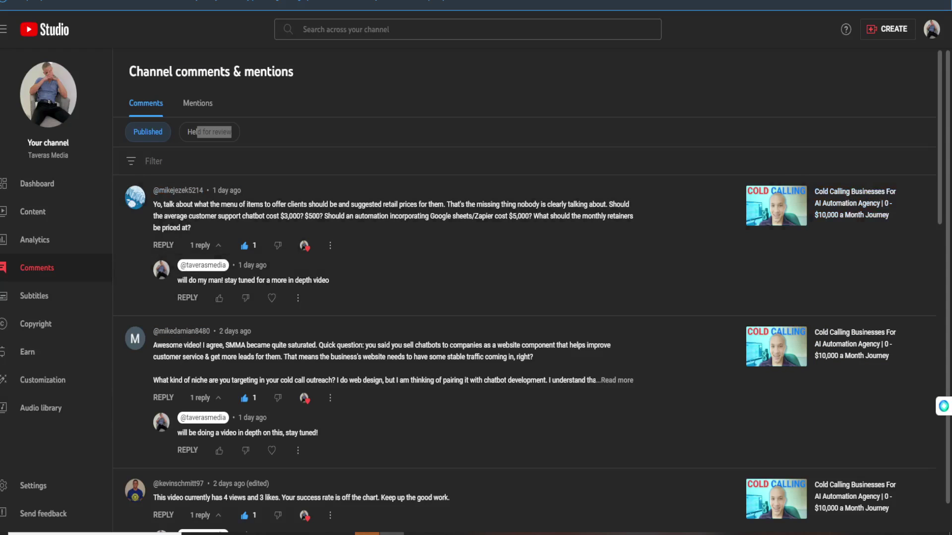
Bring the YouTube Studio channel comments to the front and scroll through the comments list.
click(3, 30)
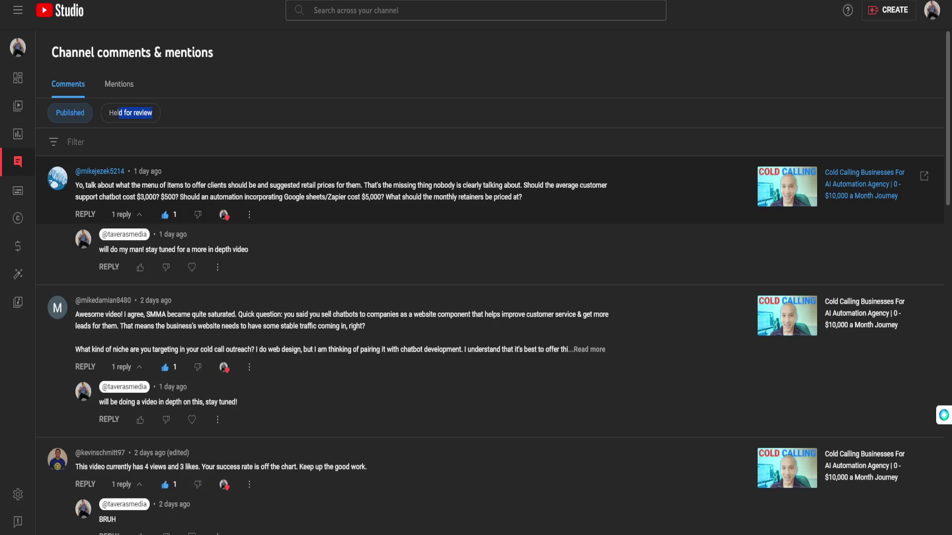
scroll(476, 247, down, 1)
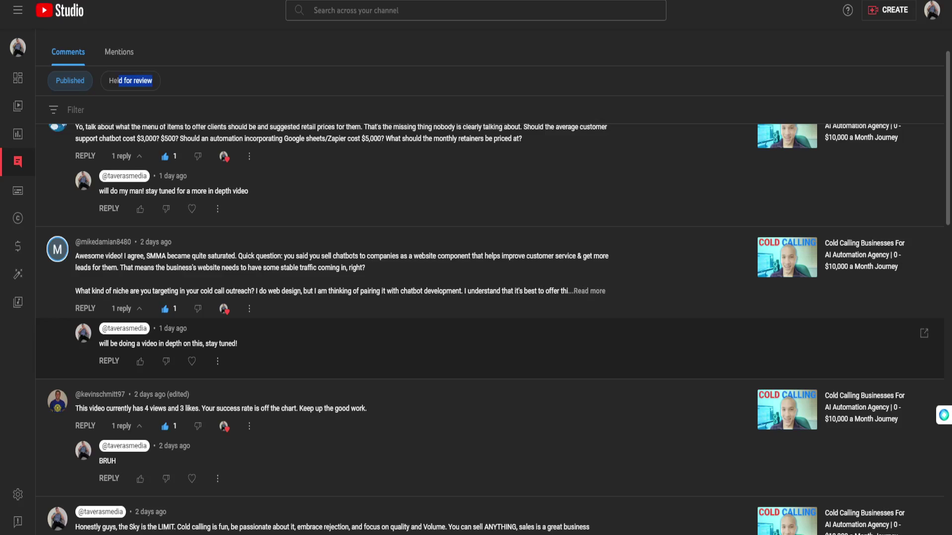
scroll(475, 297, up, 2)
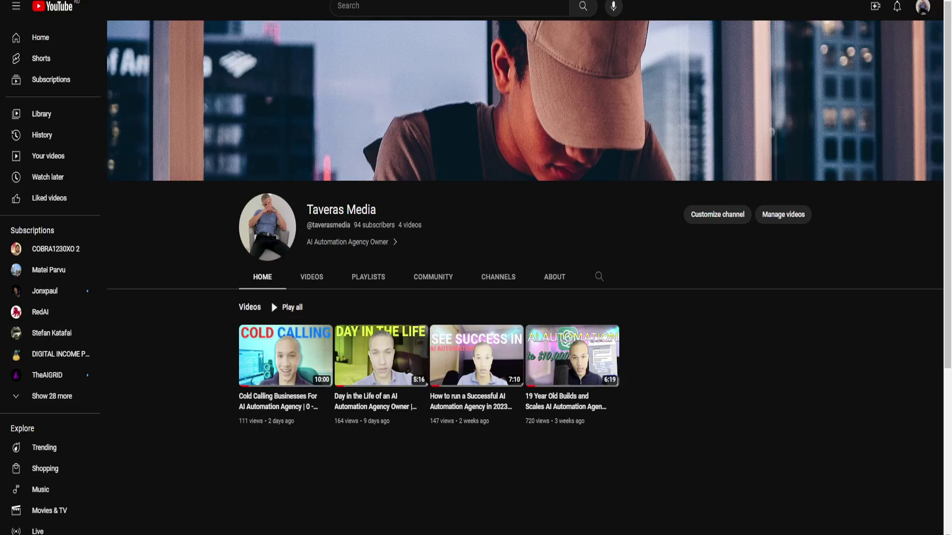
Highlight the channel's 94 subscriber count, then collapse the YouTube guide menu.
triple_click(375, 225)
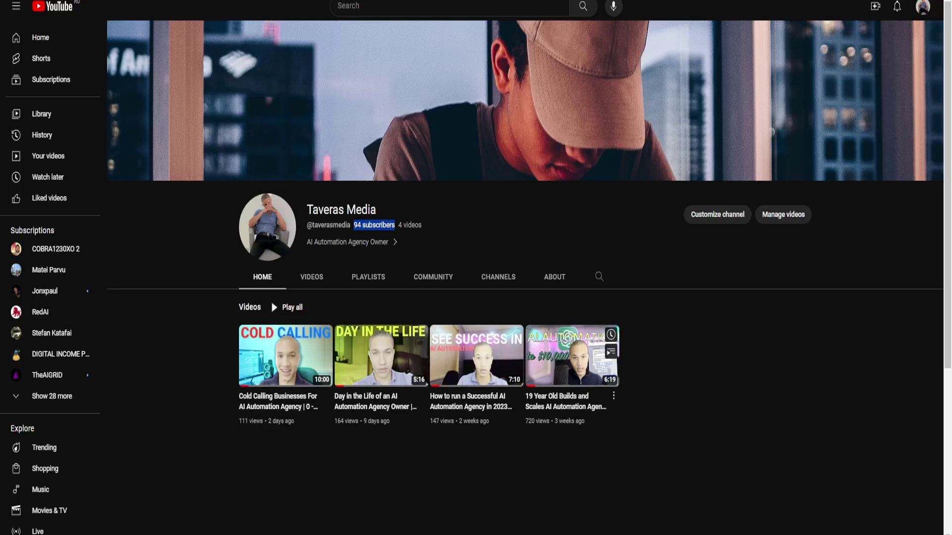
click(475, 461)
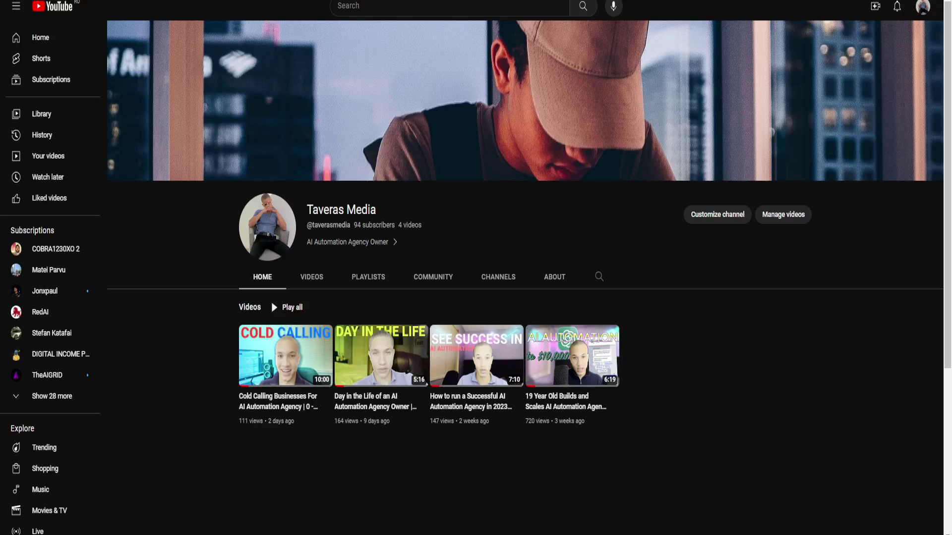
click(16, 6)
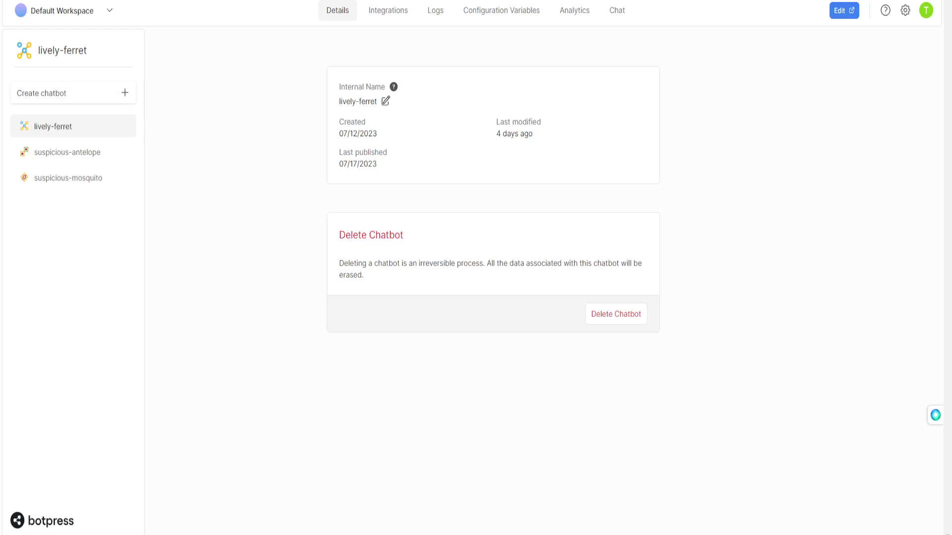
Create a new chatbot from the Basic (empty) template and open it in Studio.
click(75, 93)
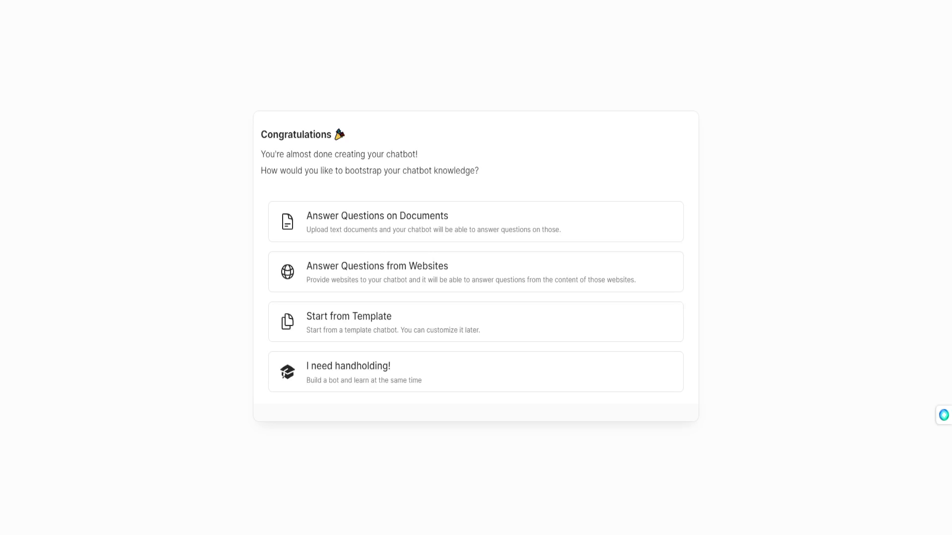
click(349, 322)
click(370, 345)
click(622, 483)
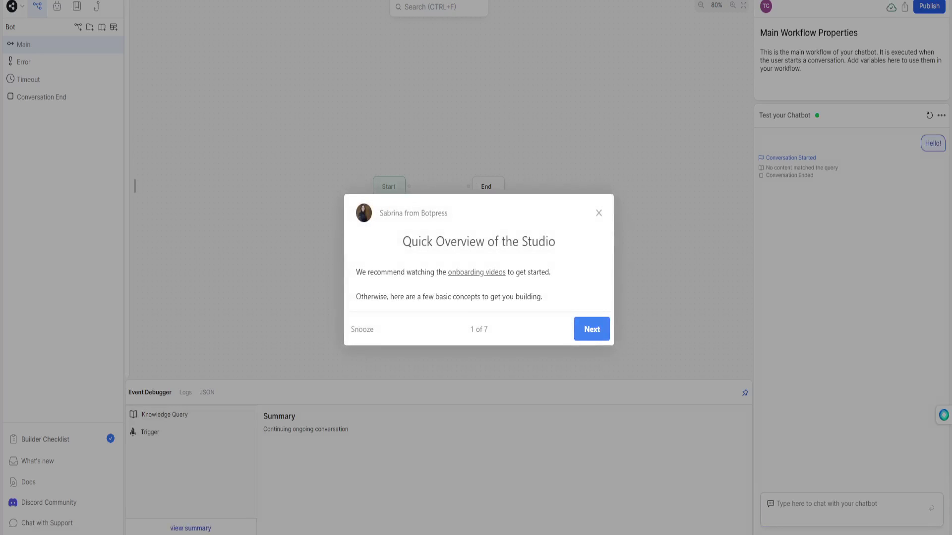
Close the Studio quick overview and move the End node further right of Start.
key(Escape)
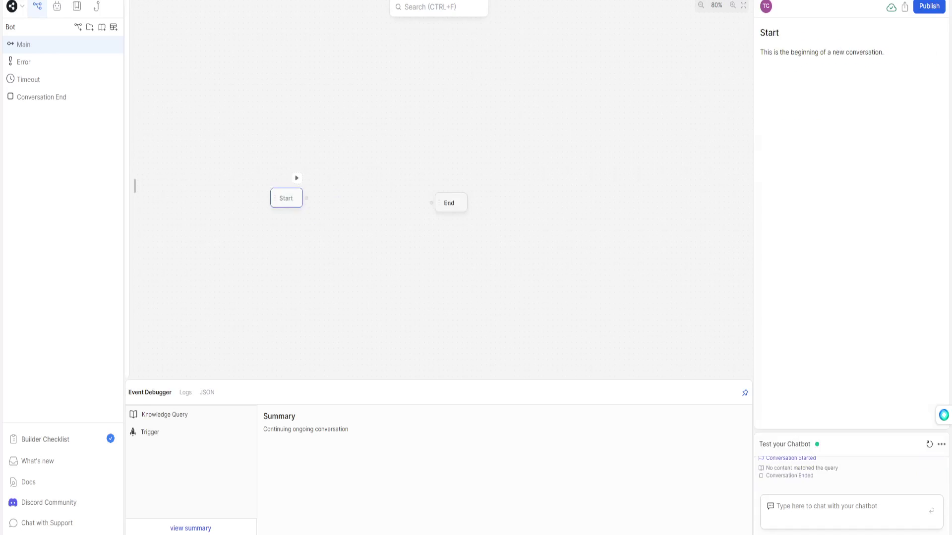
drag(449, 202, 534, 199)
click(288, 197)
key(Escape)
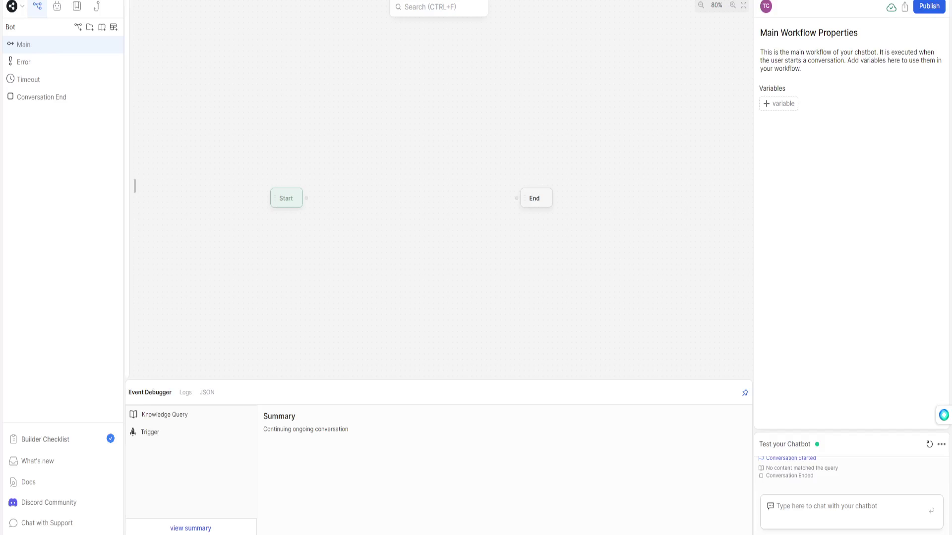
mouse_move(134, 186)
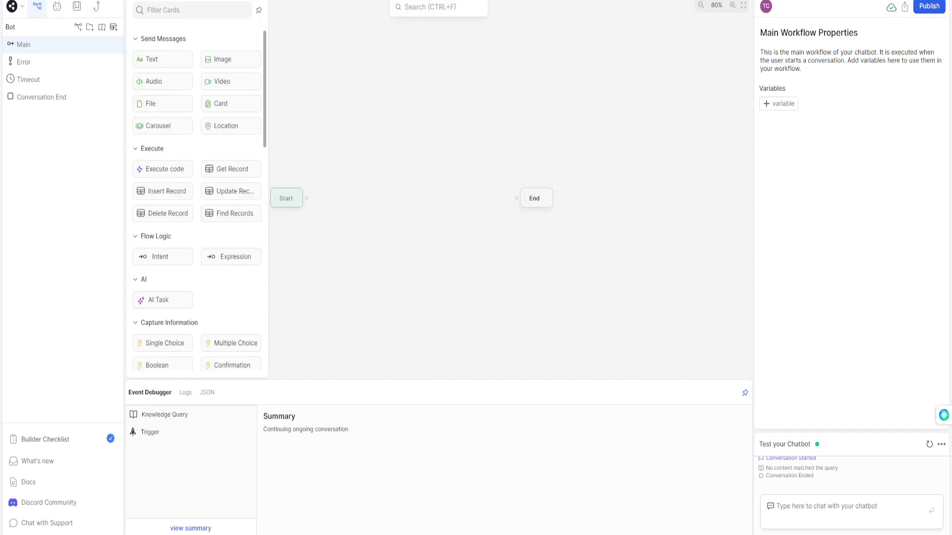
scroll(197, 198, down, 5)
scroll(197, 199, up, 4)
scroll(163, 198, down, 5)
scroll(164, 179, up, 1)
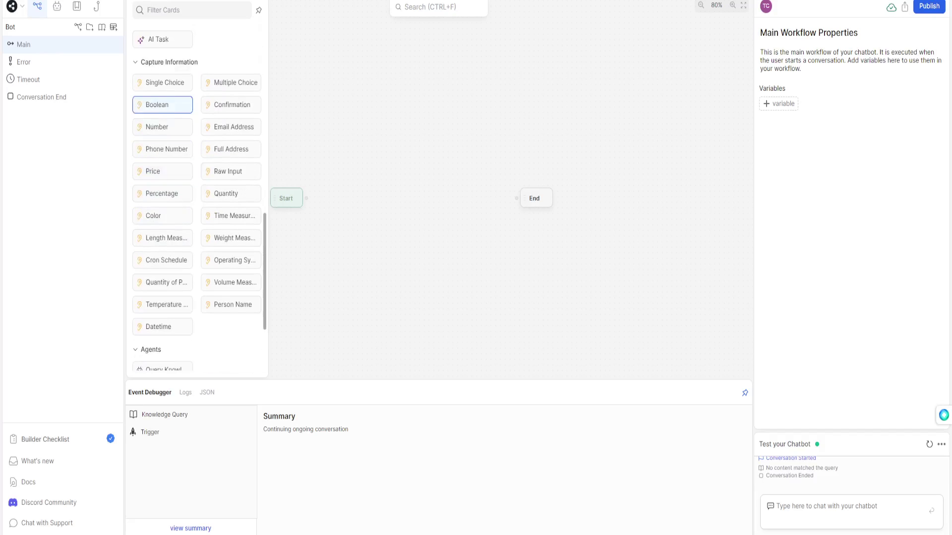
scroll(231, 215, down, 2)
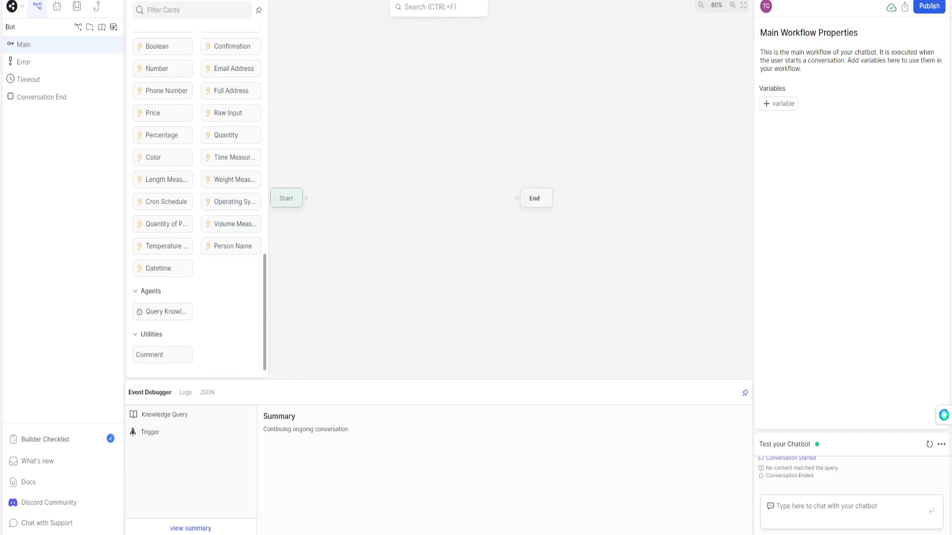
scroll(163, 256, up, 7)
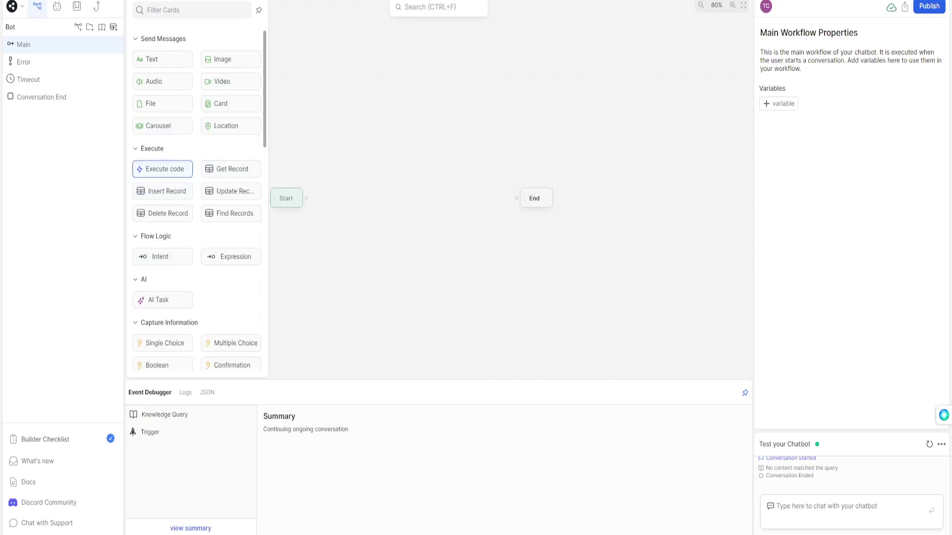
mouse_move(159, 169)
mouse_down()
mouse_move(131, 161)
mouse_move(153, 170)
mouse_up()
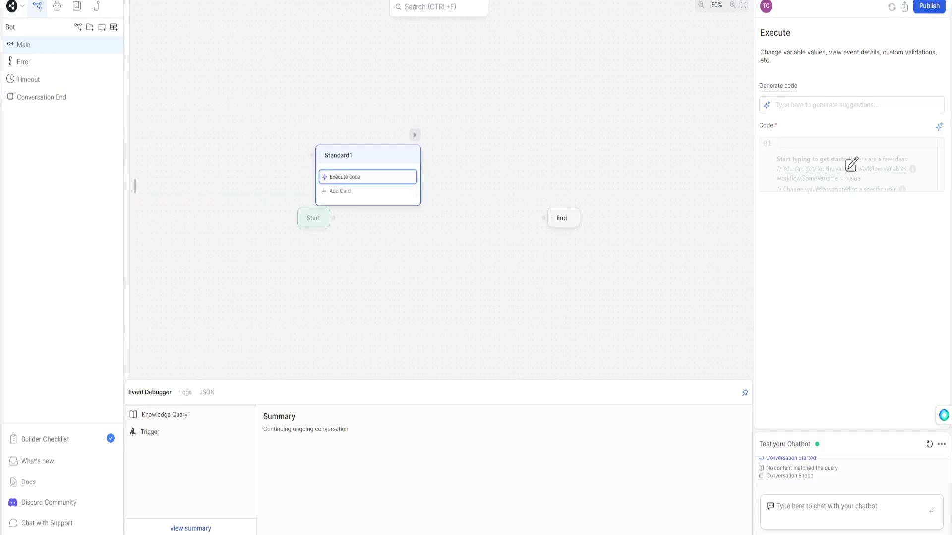
right_click(370, 180)
key(BackSpace)
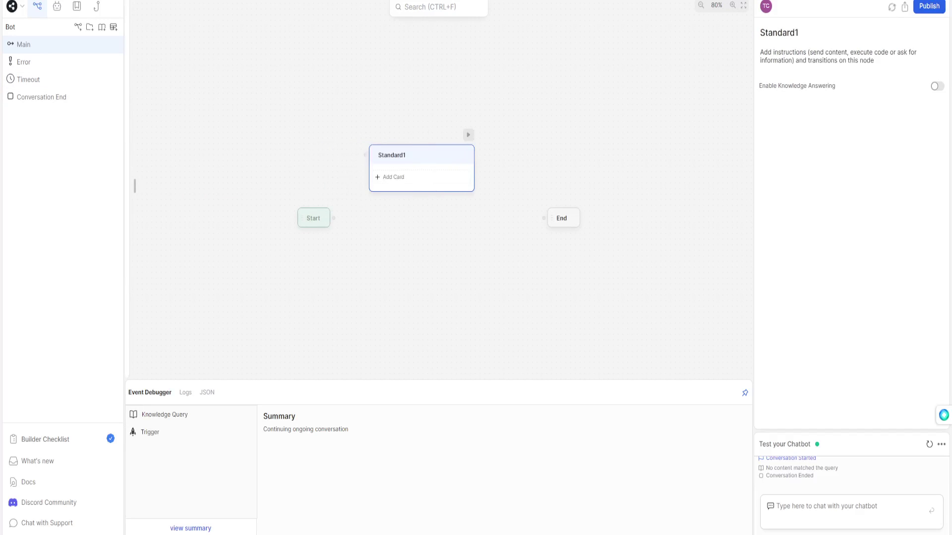
right_click(442, 163)
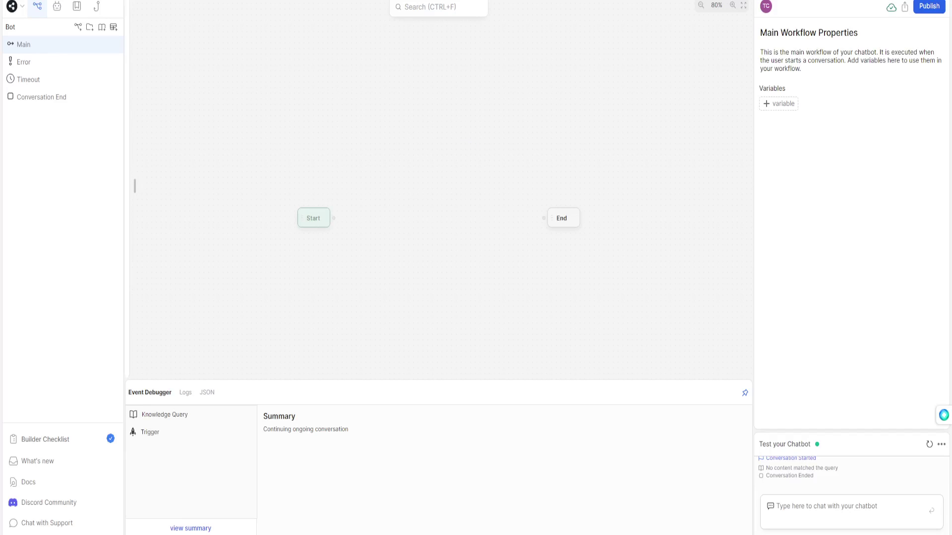
Shift the Start node left and drop a Text card to create a new node.
drag(313, 218, 199, 217)
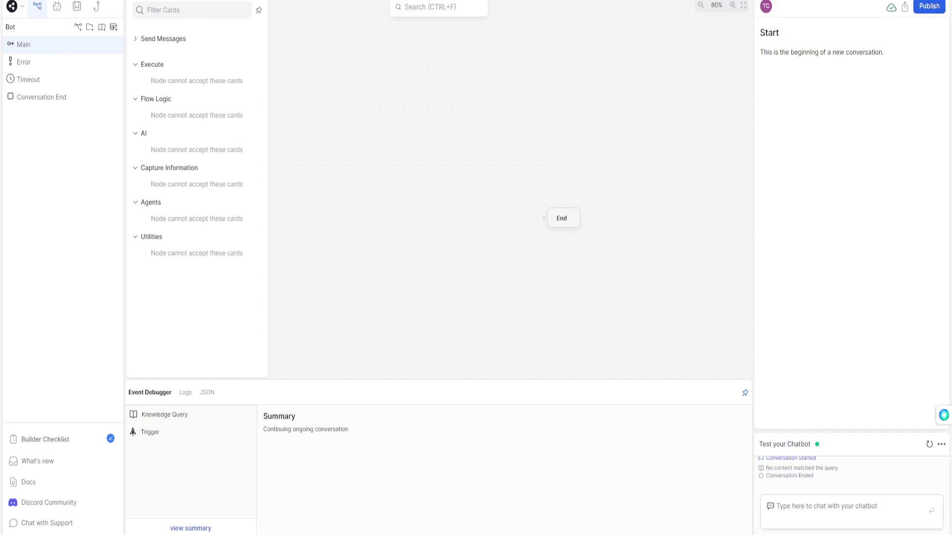
key(Escape)
click(134, 185)
drag(154, 57, 318, 218)
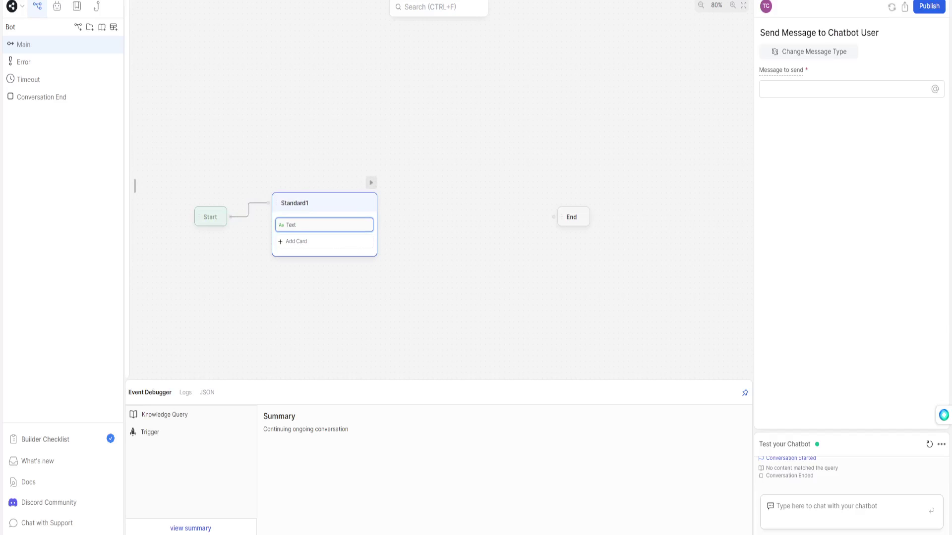
Rename the new node to welcomeMSG and delete its Text card.
double_click(294, 203)
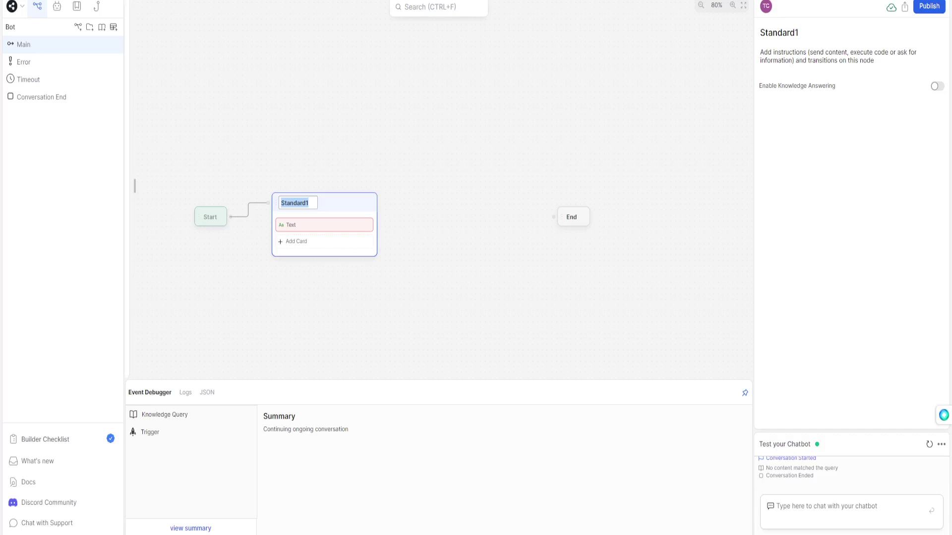
text(welcomeMSG)
click(324, 225)
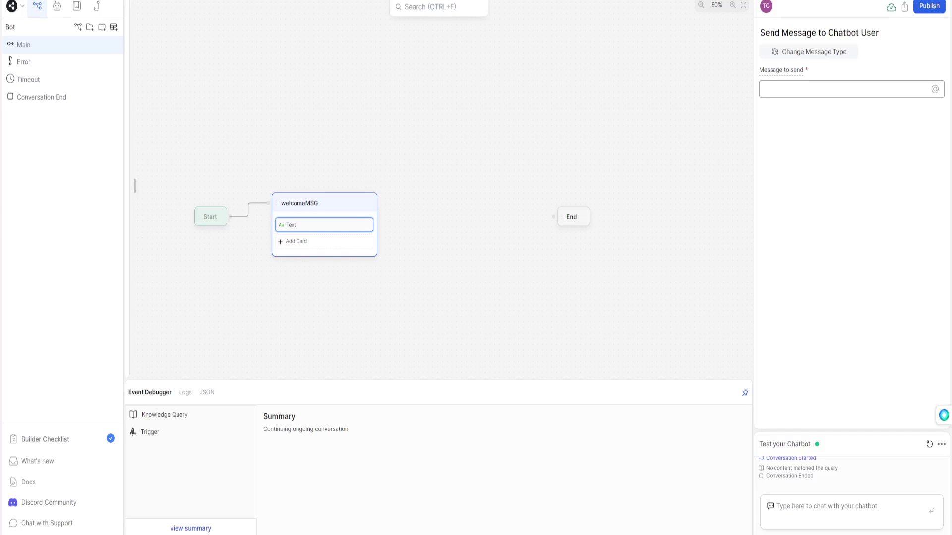
key(Delete)
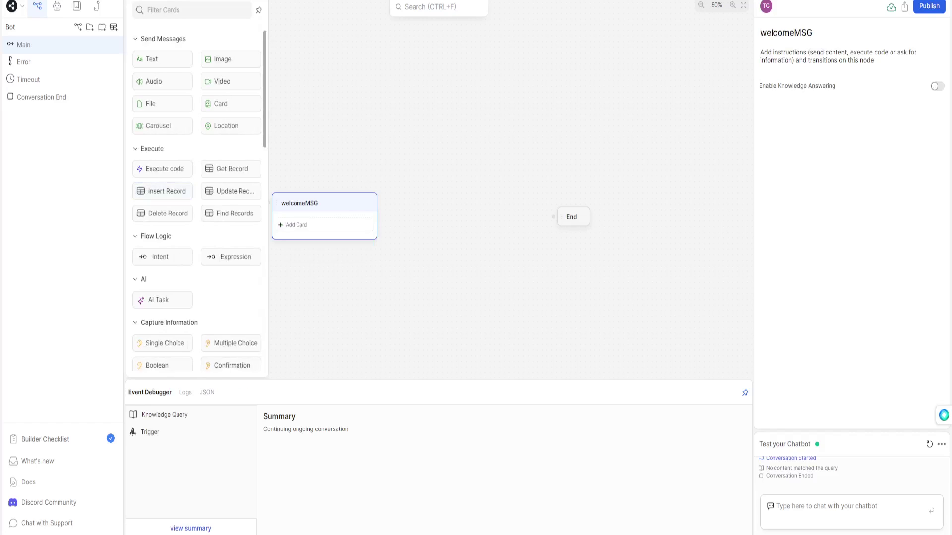
Drag a Multiple Choice card from Capture Information into the welcomeMSG node.
scroll(197, 198, down, 2)
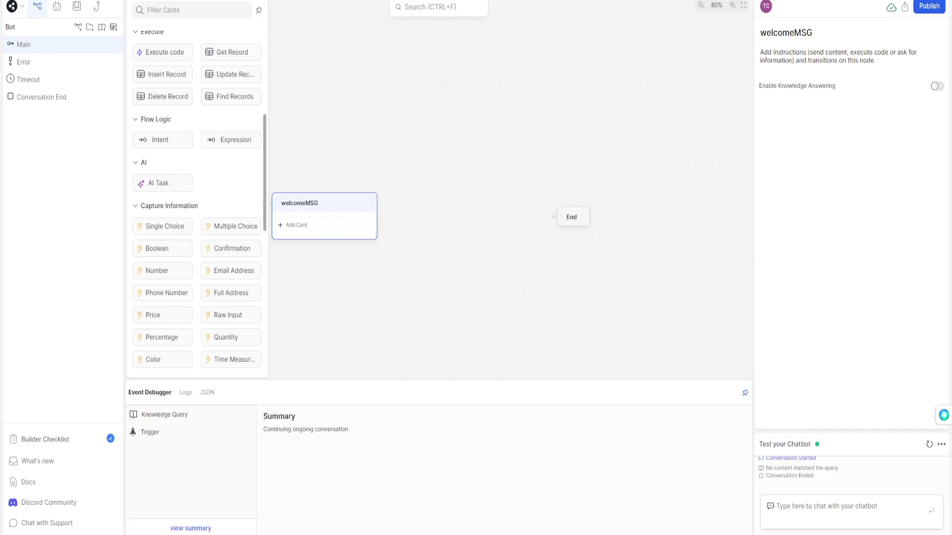
drag(231, 226, 323, 225)
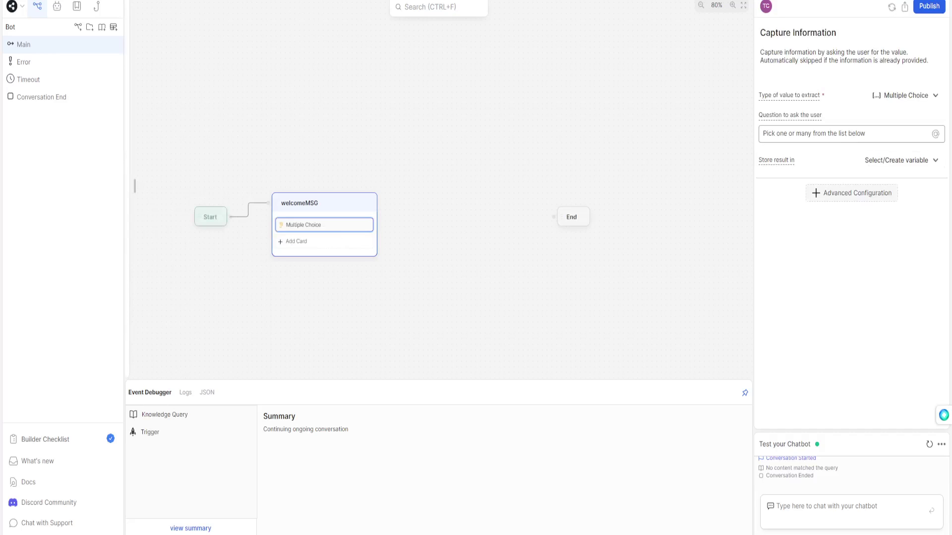
Set the question to "Hello, welcome to REState! How may I assist you today?".
key(ctrl+a)
key(BackSpace)
text(He)
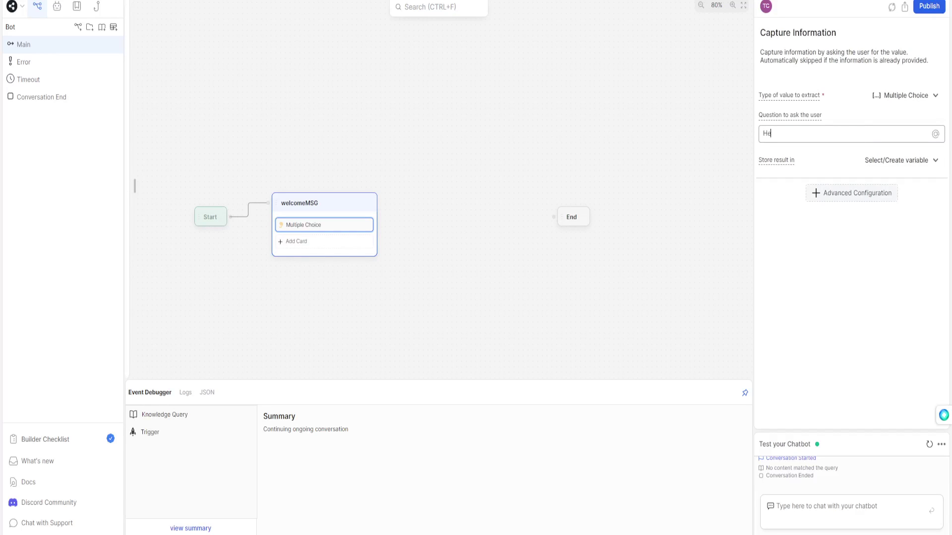
text(llo, welcome to RES)
text(tate! How may I a)
text(ssist you on yo)
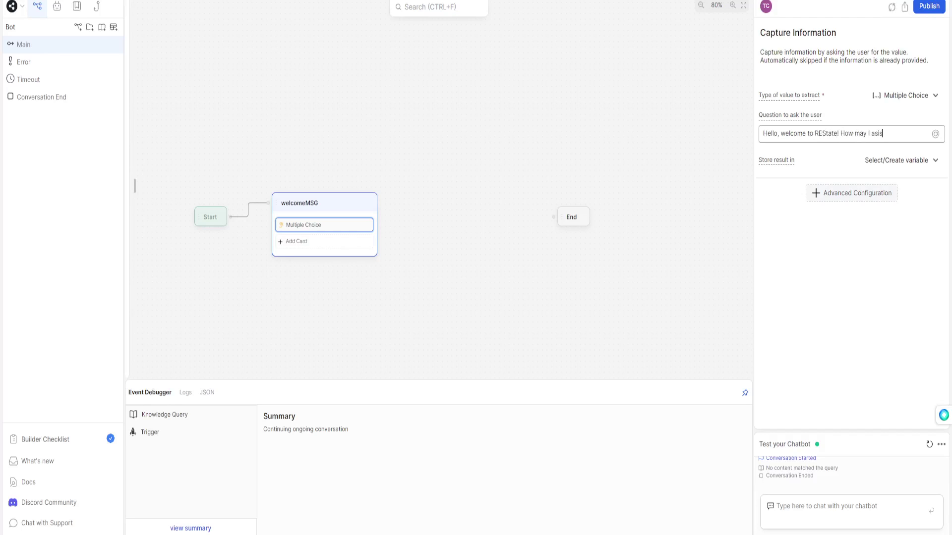
key(BackSpace)
key(BackSpace)
key(BackSpace)
key(BackSpace)
key(BackSpace)
key(BackSpace)
text(today?)
Store the answer in a new variable named welcomeMSG.
click(897, 161)
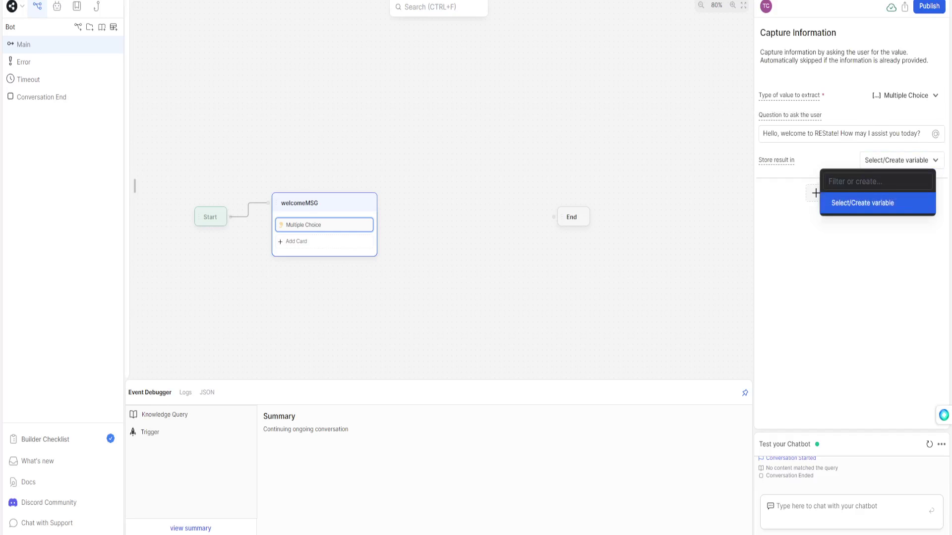
text(welcomeMSG)
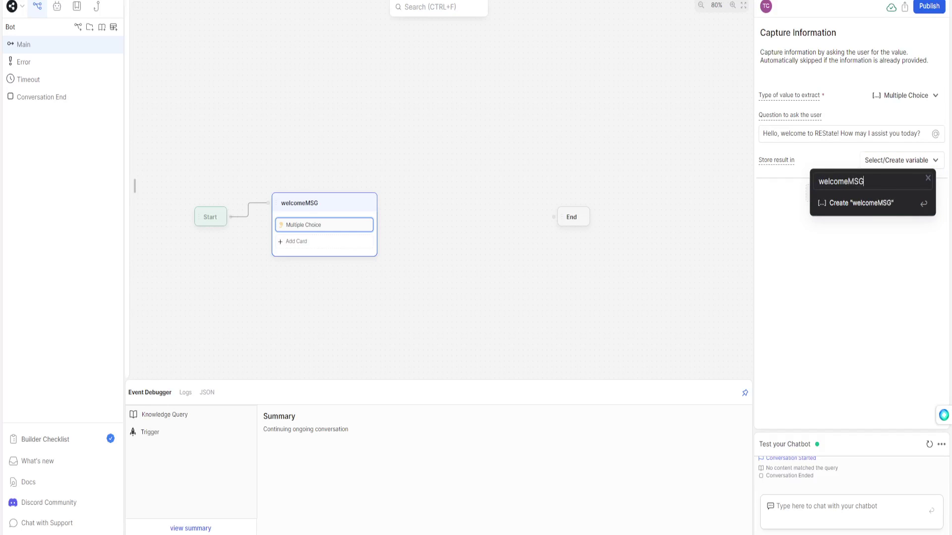
key(Return)
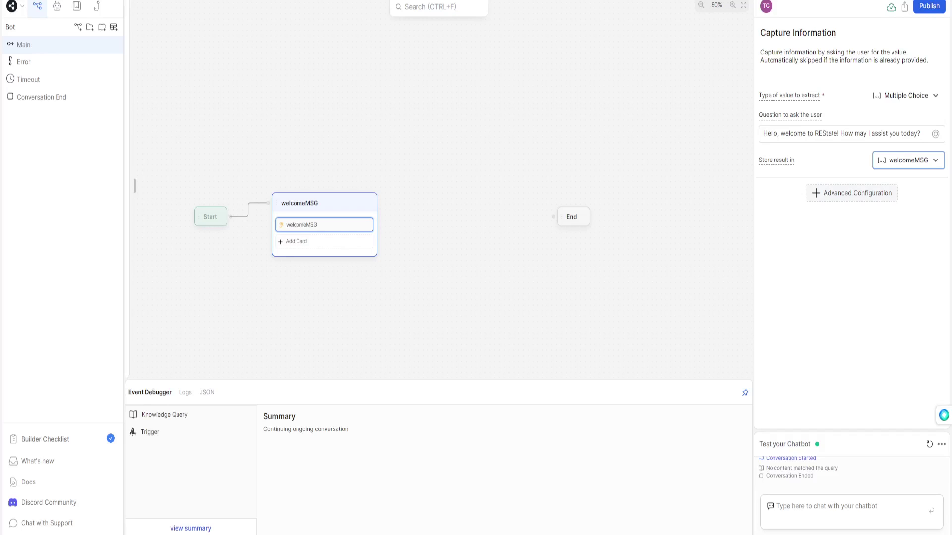
Switch the capture's advanced configuration to use a list of Choices.
click(852, 193)
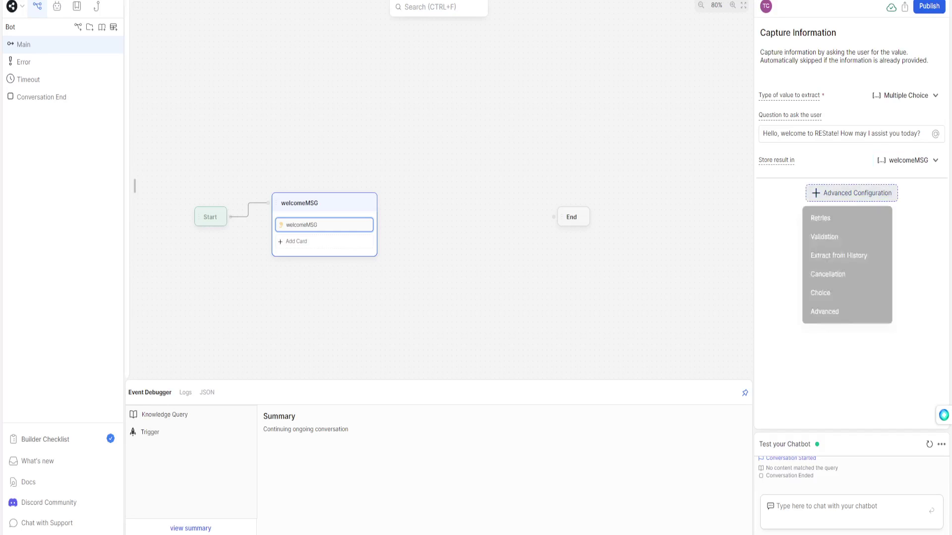
key(Escape)
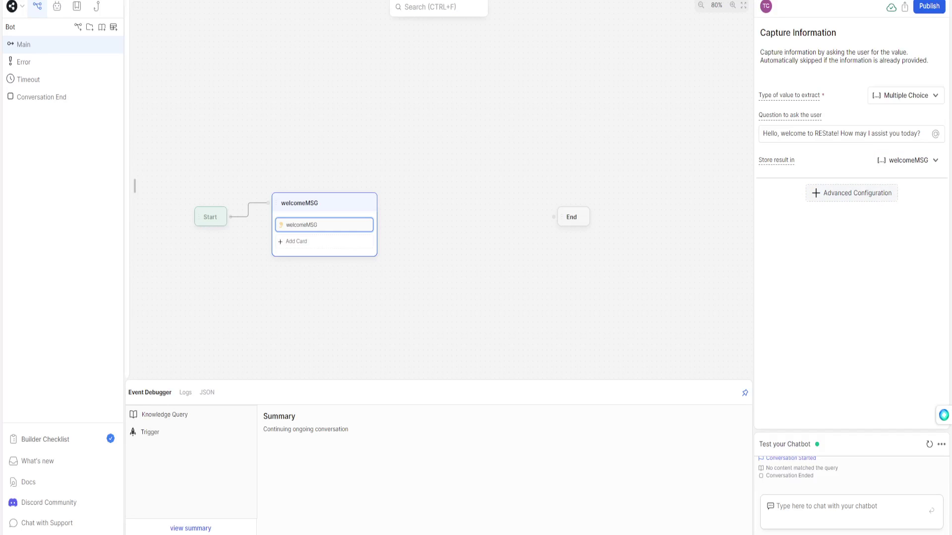
mouse_move(776, 160)
click(851, 257)
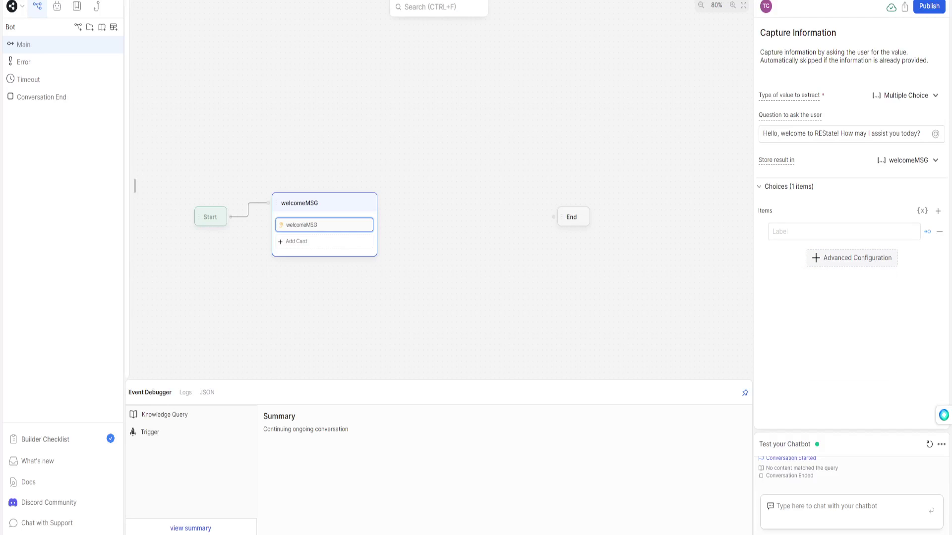
Replace the blank choice with three new empty choice items.
click(939, 232)
mouse_move(851, 238)
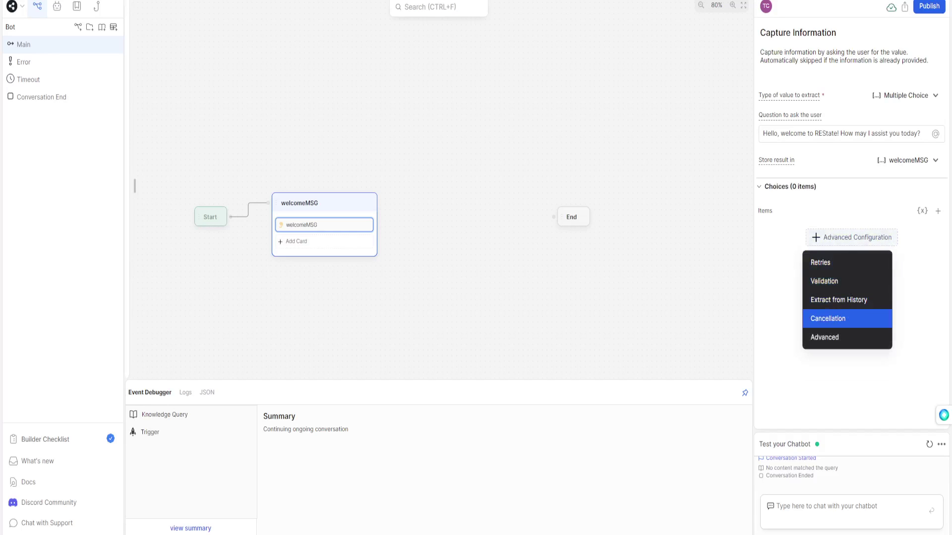
click(937, 210)
click(938, 210)
click(938, 211)
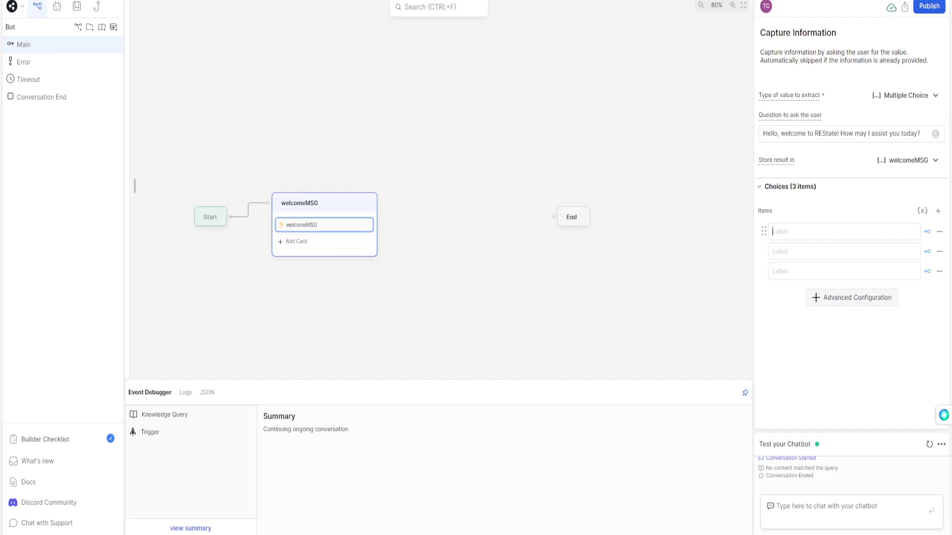
Label choices Evaluate My Home, Find Properties, Get in Touch; branch Evaluate My Home to a new Standard node.
text(Ev)
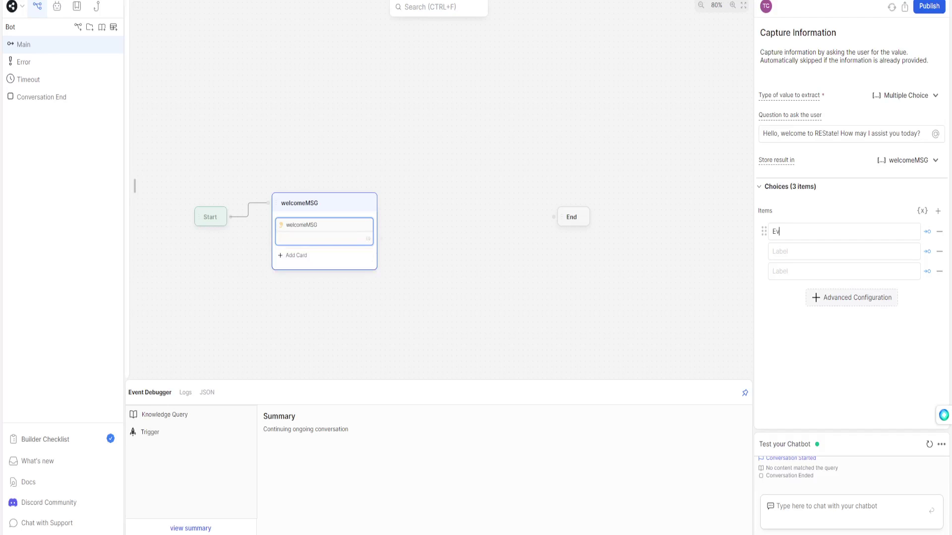
text(aluate My HomeFind P)
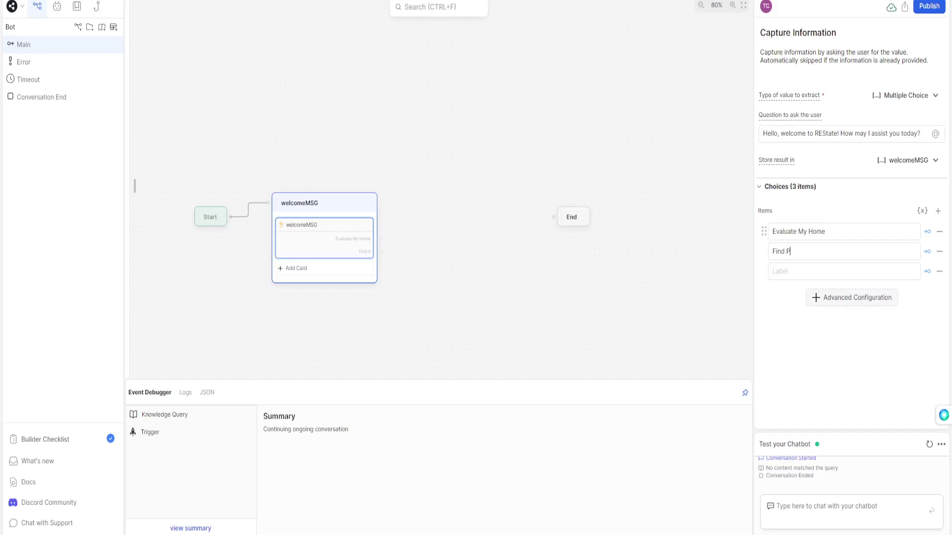
text(roperties)
click(842, 271)
text(Get )
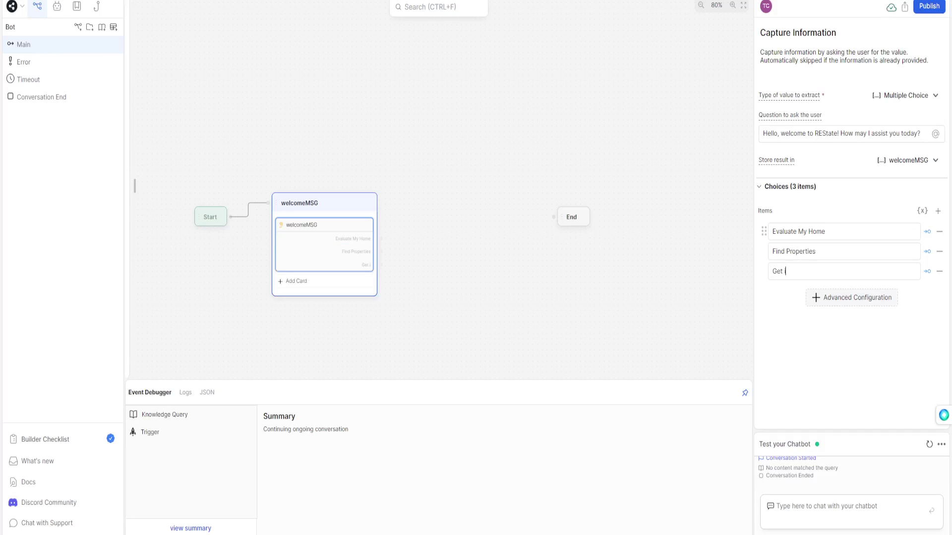
text(in Touch)
drag(381, 238, 392, 154)
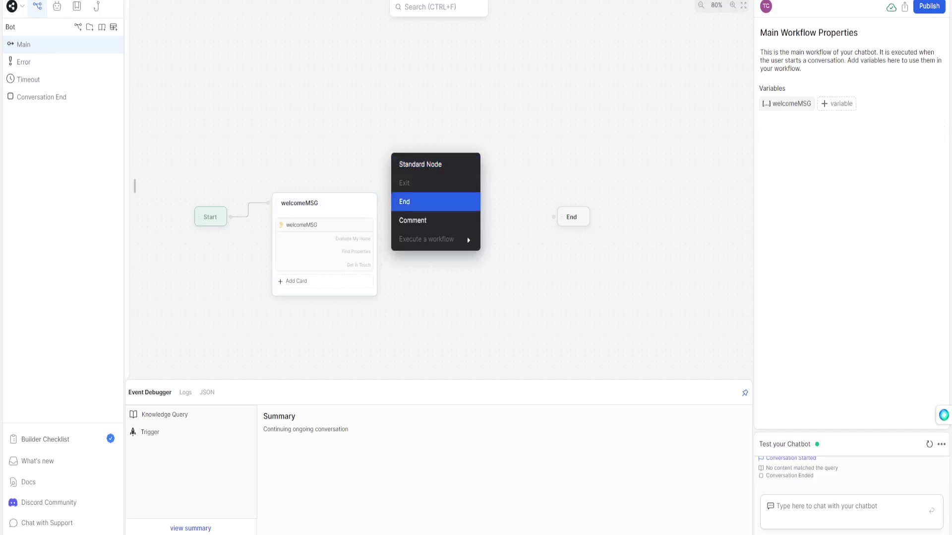
click(420, 164)
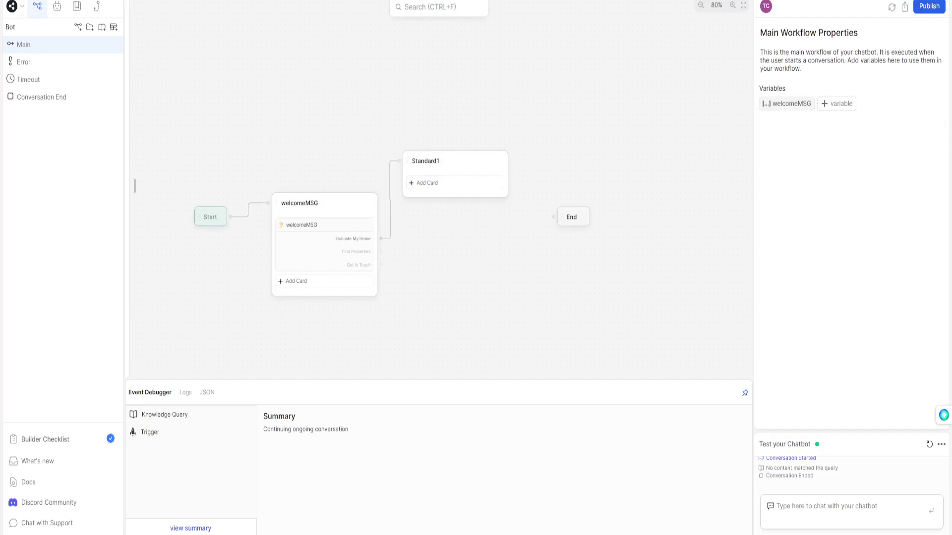
Branch Find Properties and Get in Touch to new Standard2 and Standard3 nodes.
drag(380, 252, 412, 234)
click(433, 265)
click(430, 249)
Move Standard2 up and welcomeMSG further left, then select the welcome question's capture card.
mouse_move(446, 139)
mouse_down()
mouse_move(452, 126)
mouse_move(446, 133)
mouse_up()
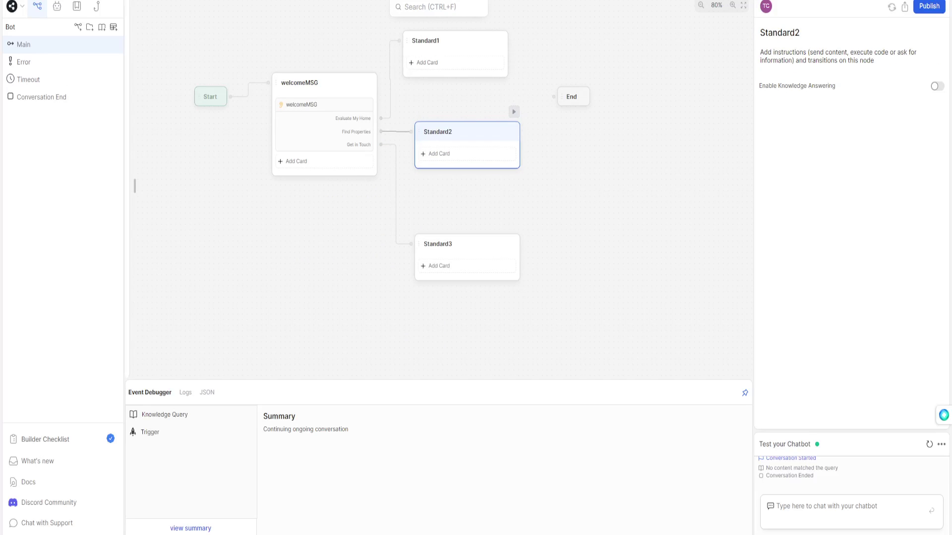
drag(322, 83, 298, 83)
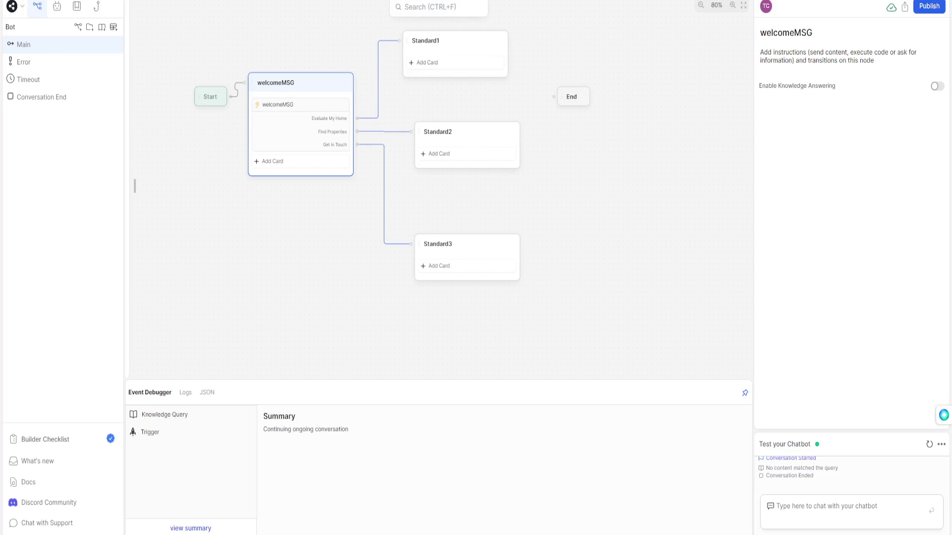
drag(307, 213, 338, 303)
click(331, 216)
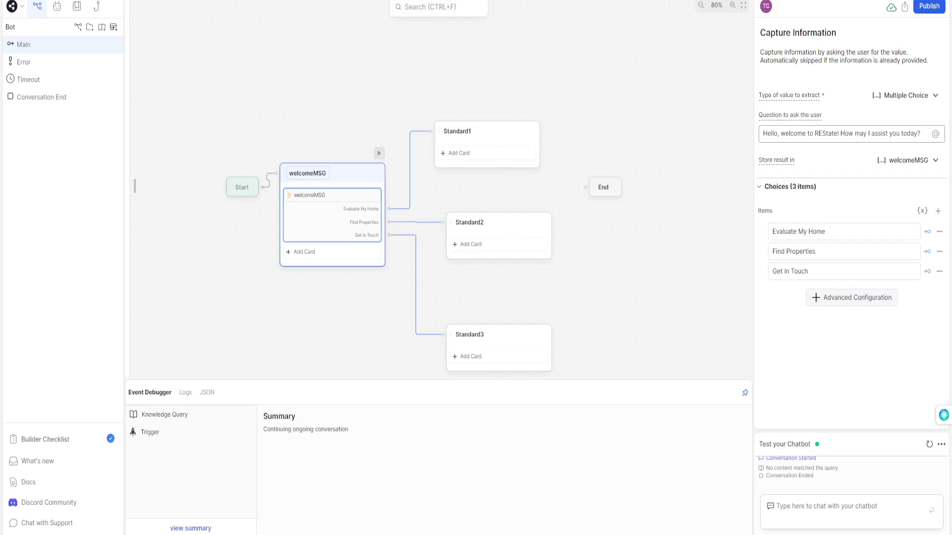
Send 'Hey' in the test chat to get the welcome question with its three choices.
click(344, 173)
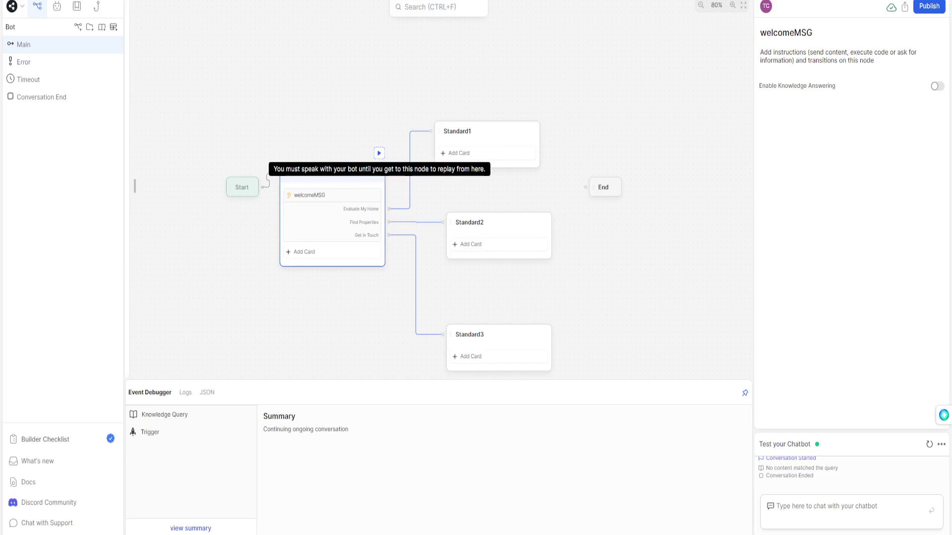
click(767, 505)
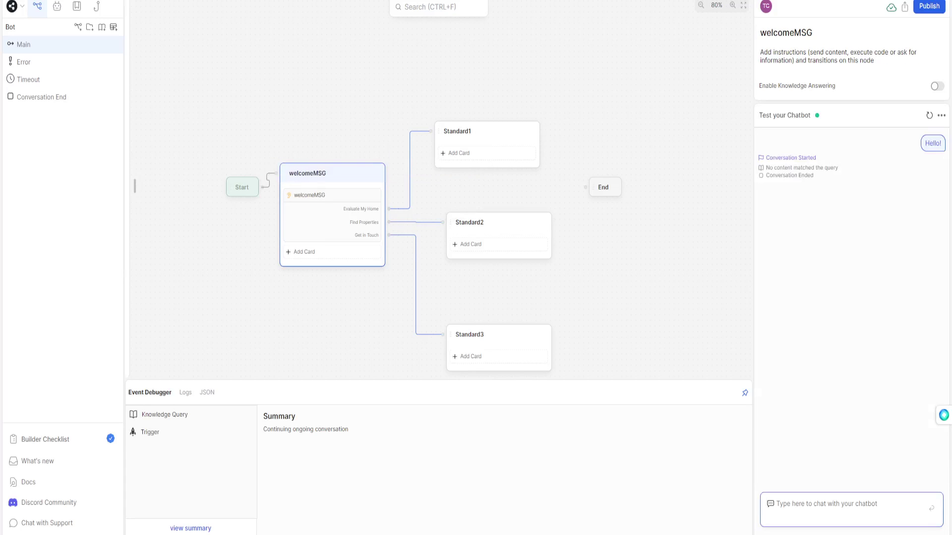
text(Hey)
key(Return)
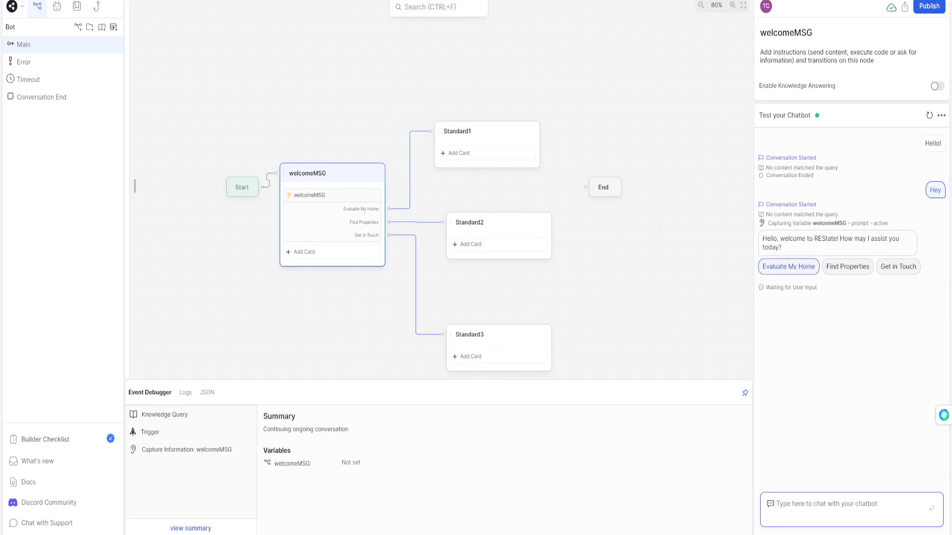
mouse_move(943, 415)
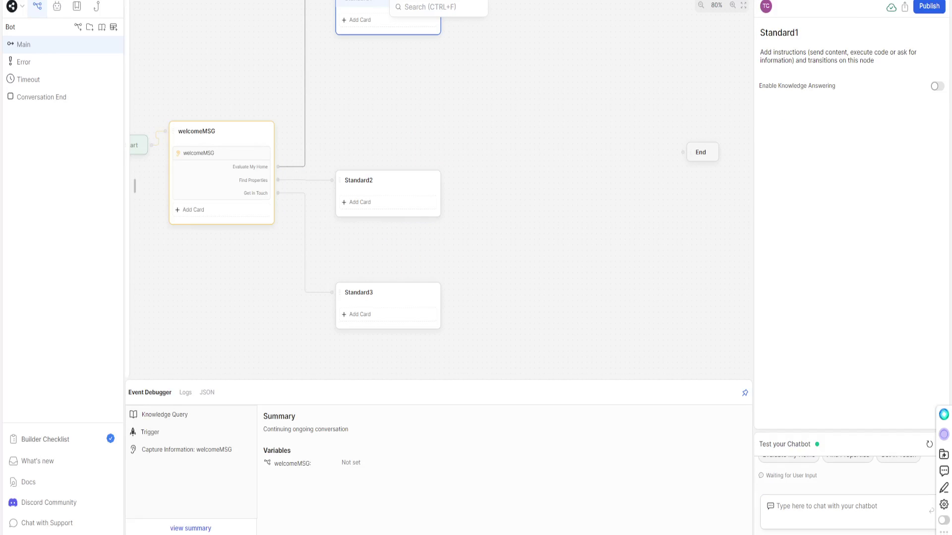
key(Escape)
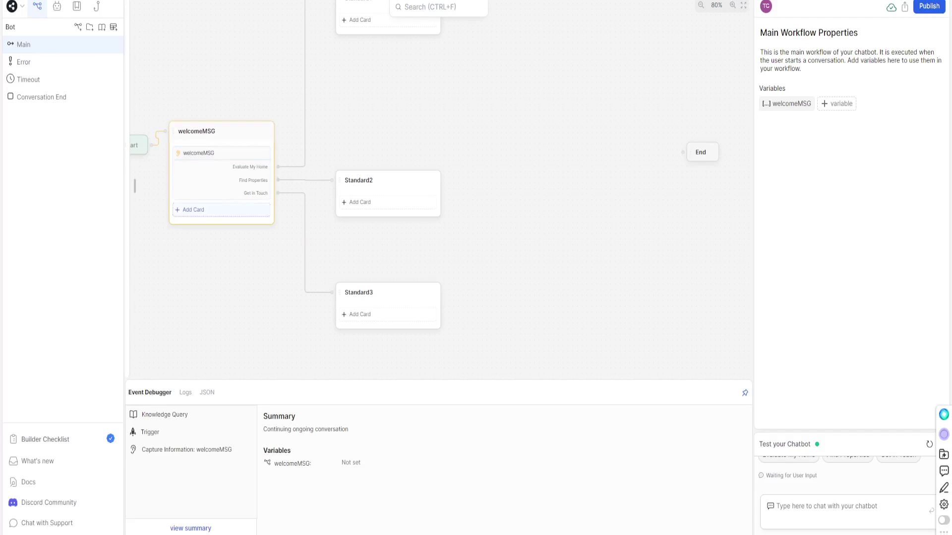
Raise Standard2 a little higher beside Find Properties.
mouse_move(305, 243)
mouse_move(376, 180)
mouse_down()
mouse_move(370, 163)
mouse_move(377, 173)
mouse_up()
Rename the Standard3 node to captureName.
click(358, 292)
click(358, 293)
text(captureName)
click(357, 314)
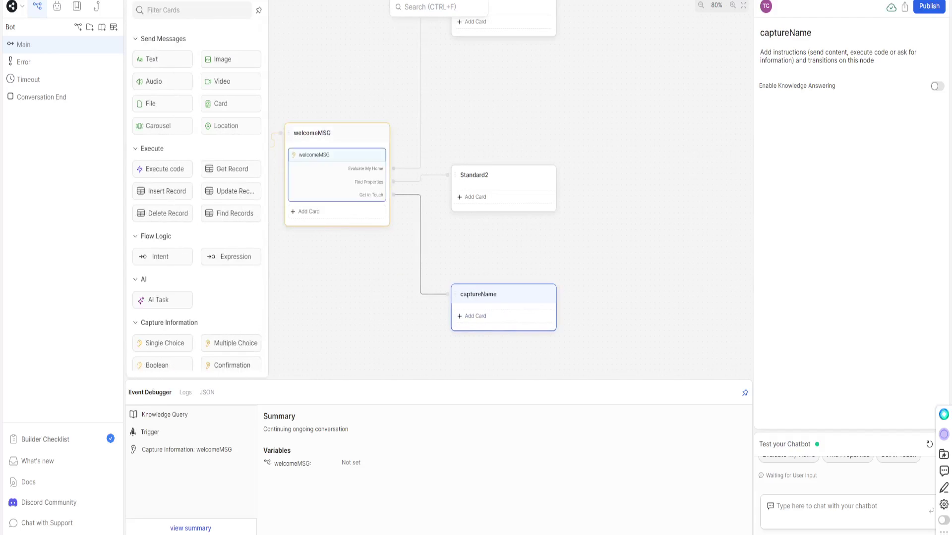
Drag a text message card into captureName and browse the card list.
drag(154, 59, 470, 308)
scroll(162, 114, down, 5)
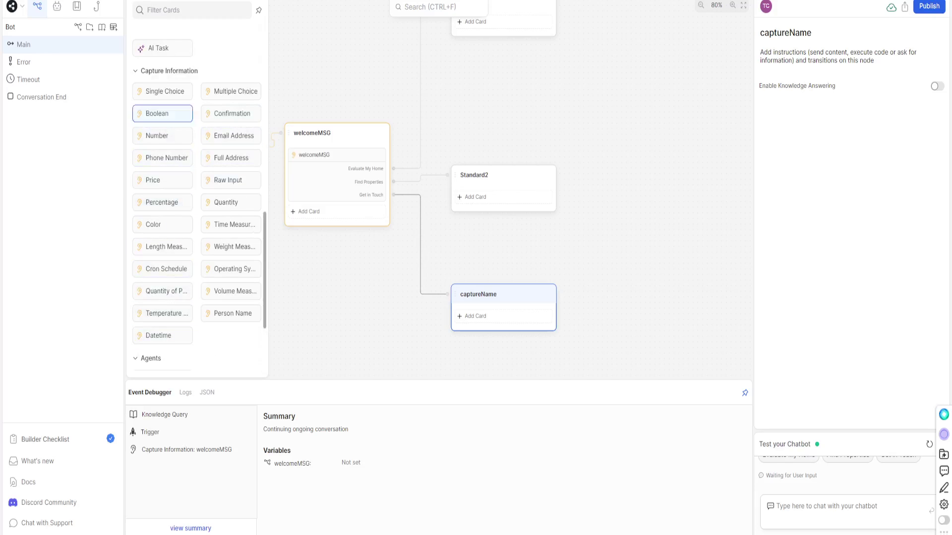
scroll(162, 158, up, 5)
scroll(231, 223, down, 5)
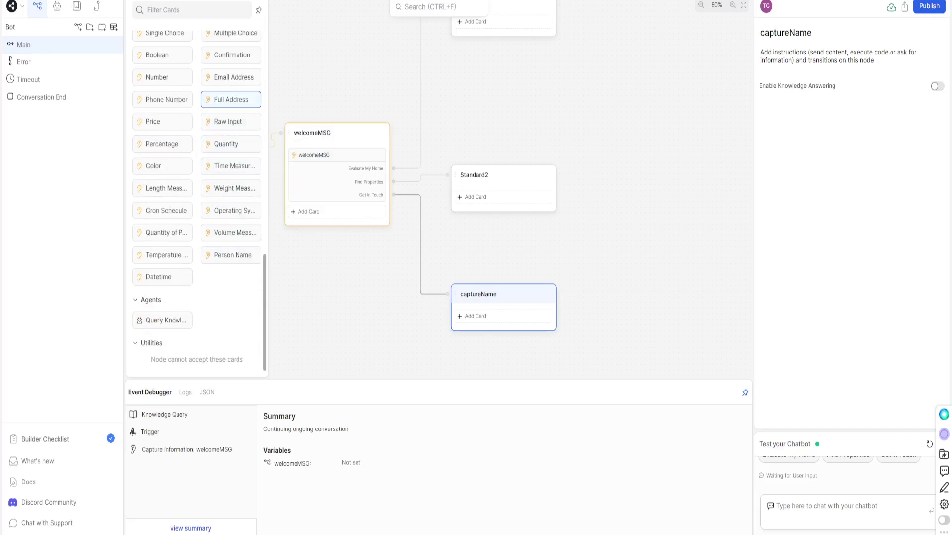
scroll(163, 178, up, 3)
scroll(163, 178, down, 1)
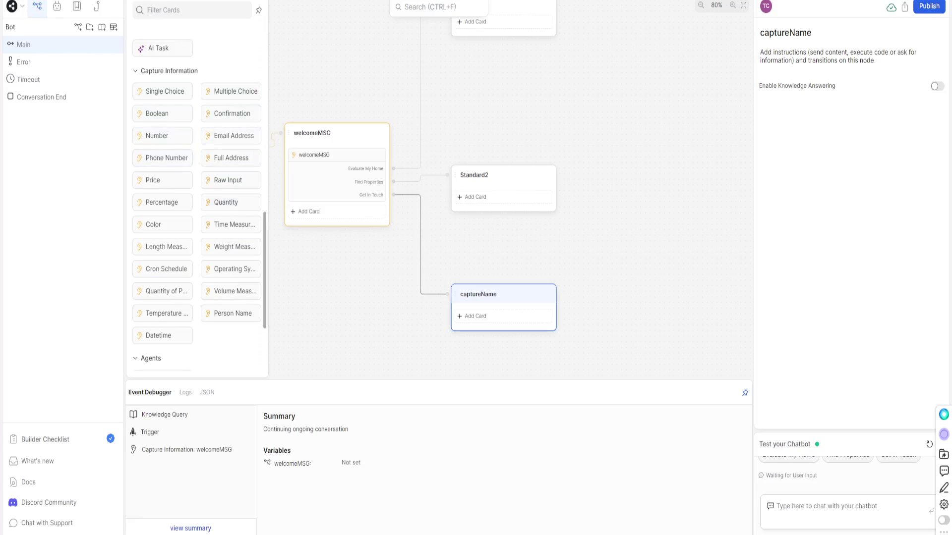
Add a Person Name capture asking 'What is your Name?', stored in new variable captureName.
drag(231, 313, 495, 316)
drag(782, 133, 762, 133)
text(What is your name)
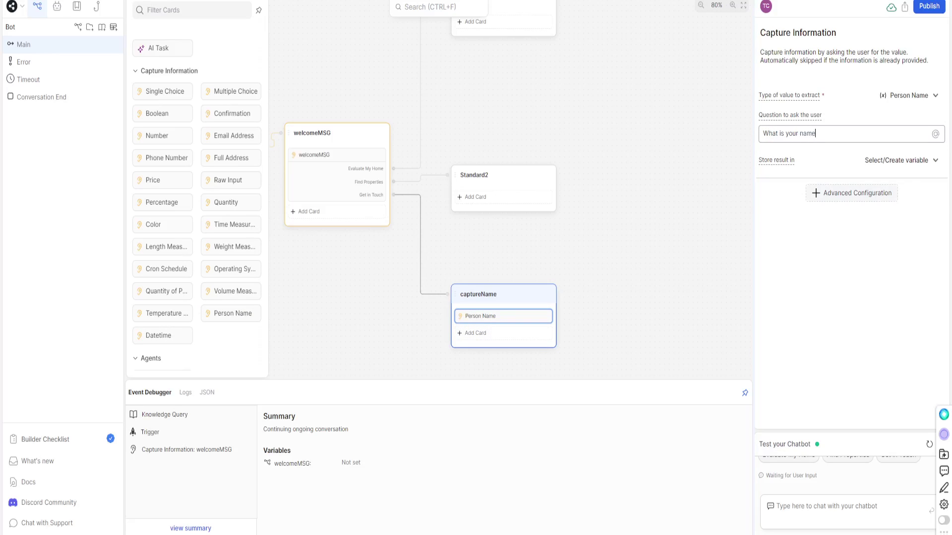
key(BackSpace)
key(BackSpace)
key(BackSpace)
key(BackSpace)
text(Name?)
click(896, 160)
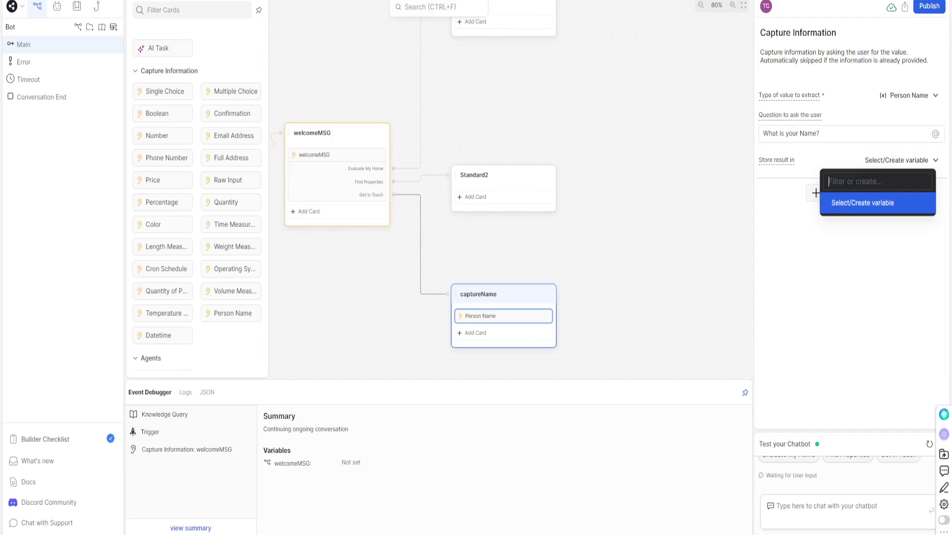
text(captureName)
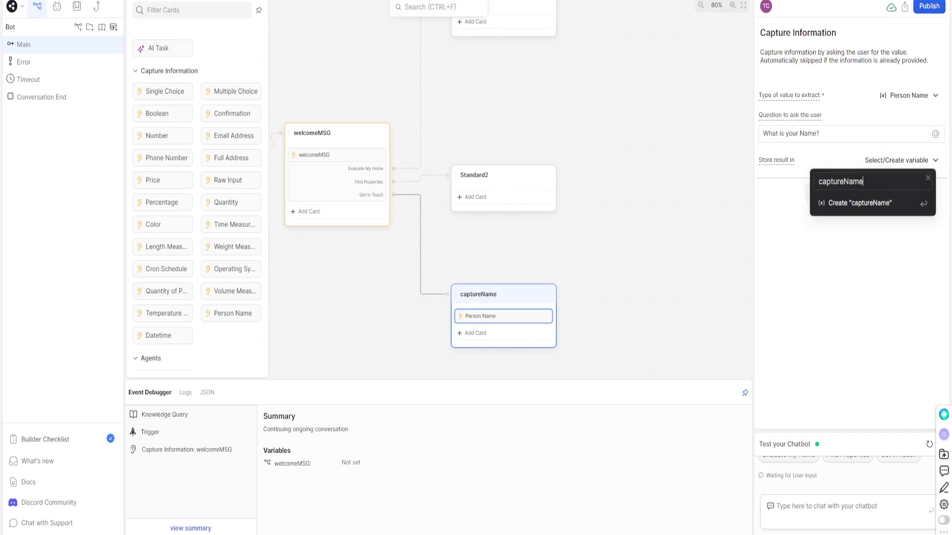
key(Return)
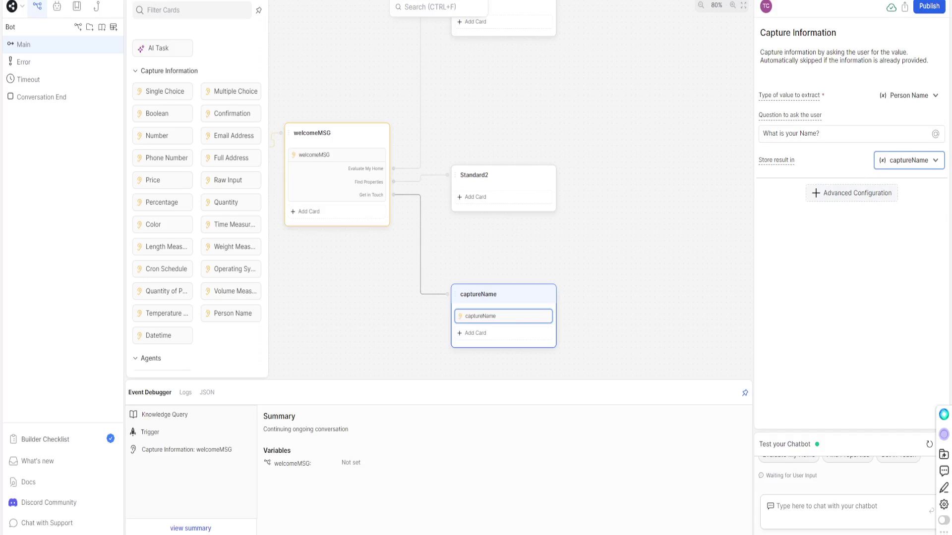
scroll(510, 198, down, 3)
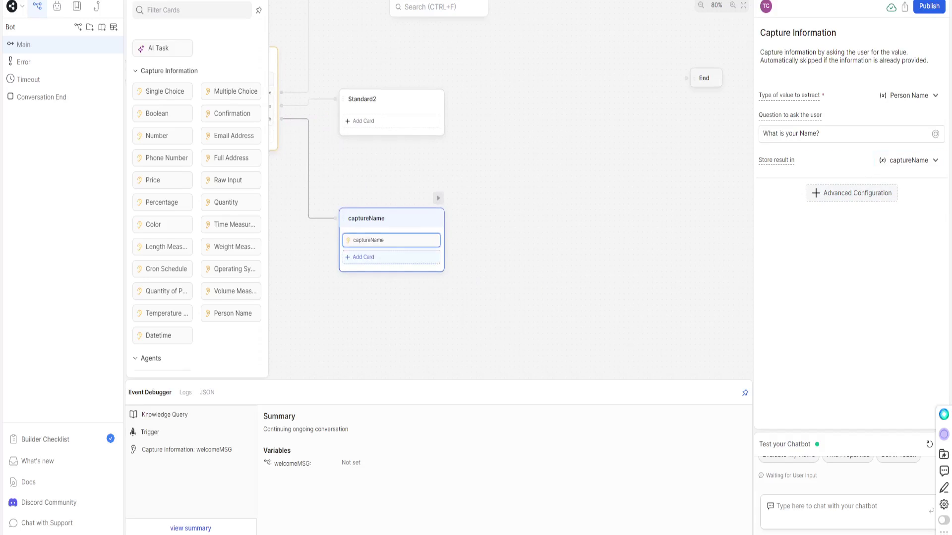
click(363, 256)
scroll(231, 113, up, 5)
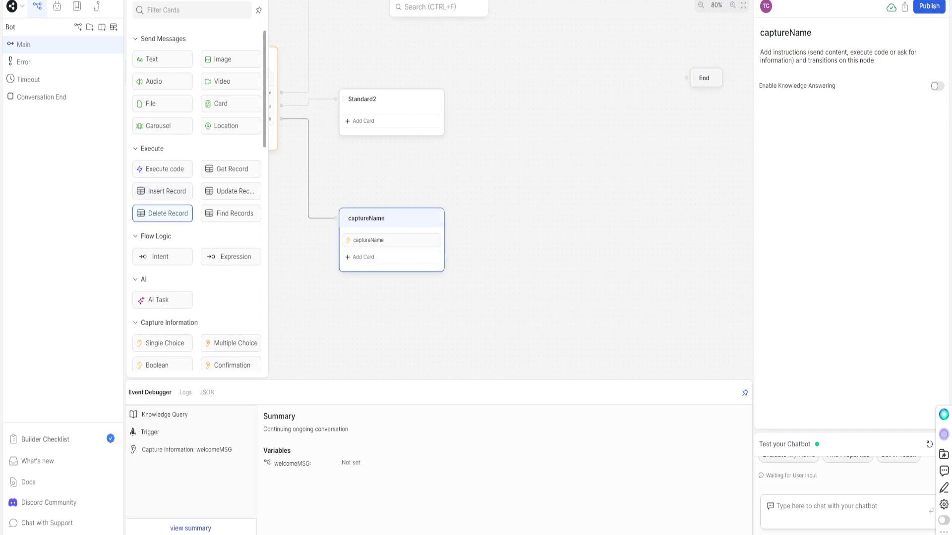
Add an Expression transition labelled 'always' with condition true to captureName.
click(231, 256)
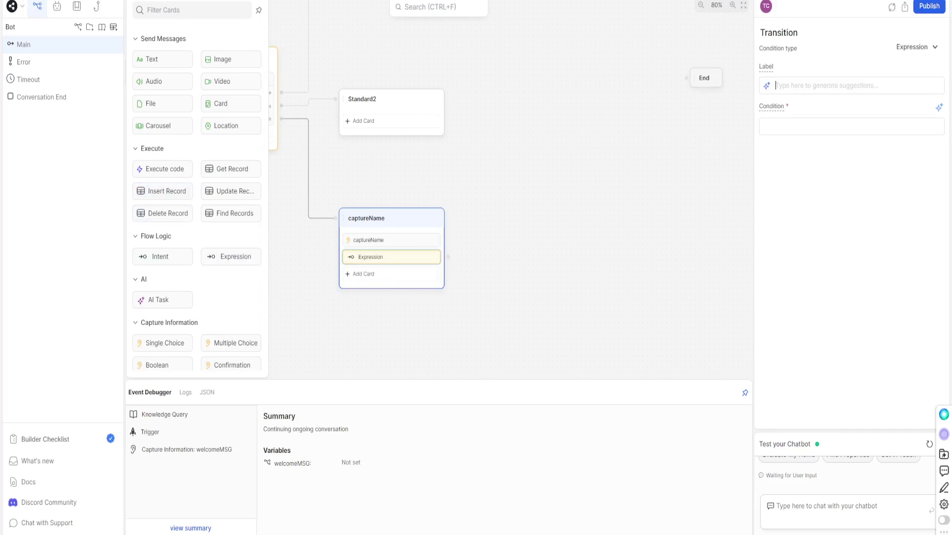
text(always)
click(567, 199)
click(391, 257)
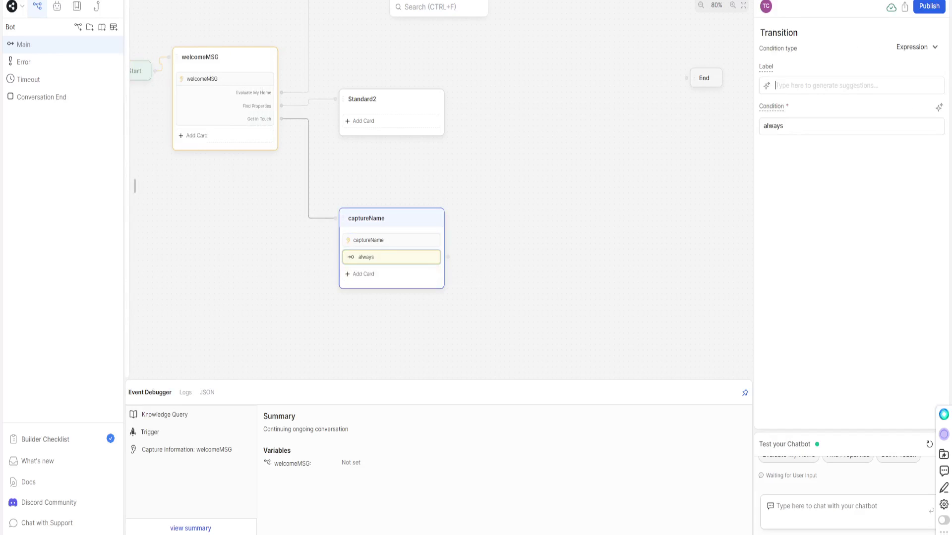
key(ctrl+a)
text(true)
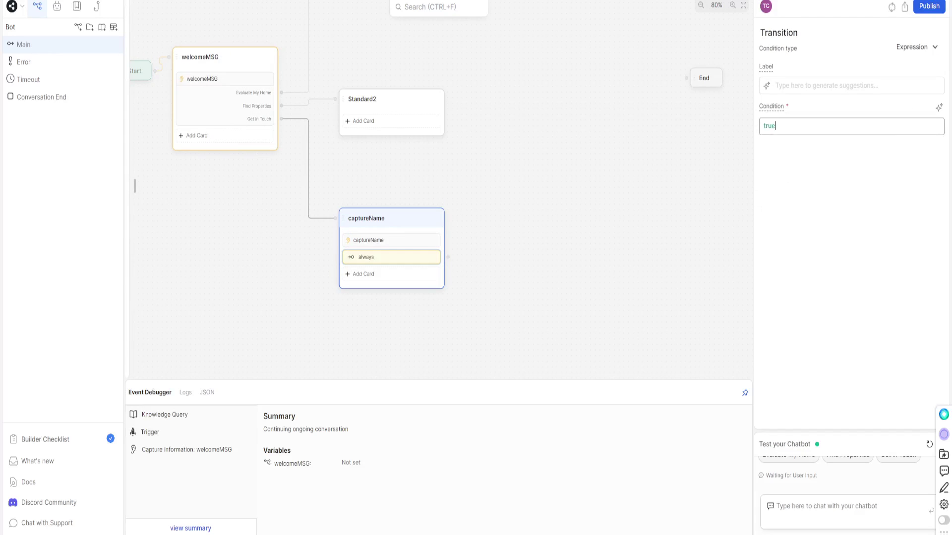
click(567, 199)
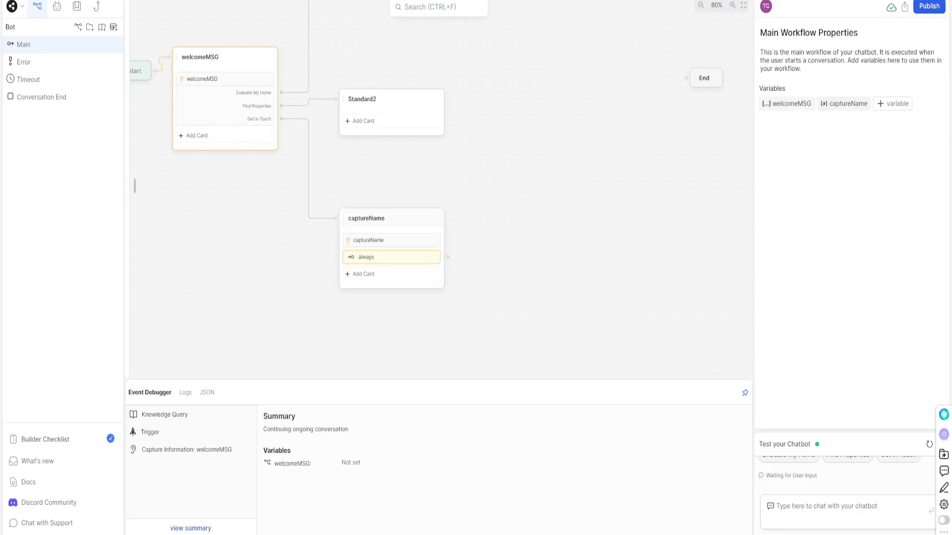
Select captureName's always transition and capture card, then pull a new connection out.
click(366, 218)
click(391, 257)
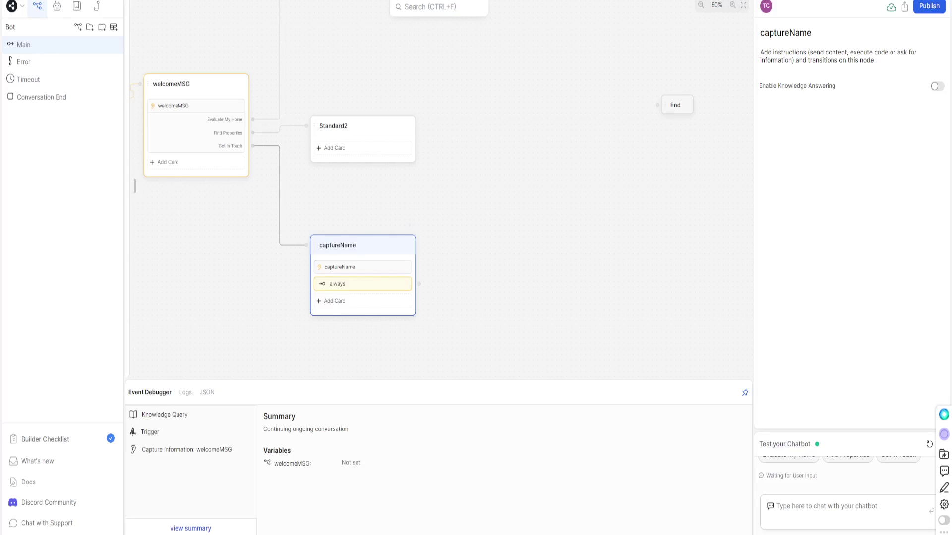
click(347, 267)
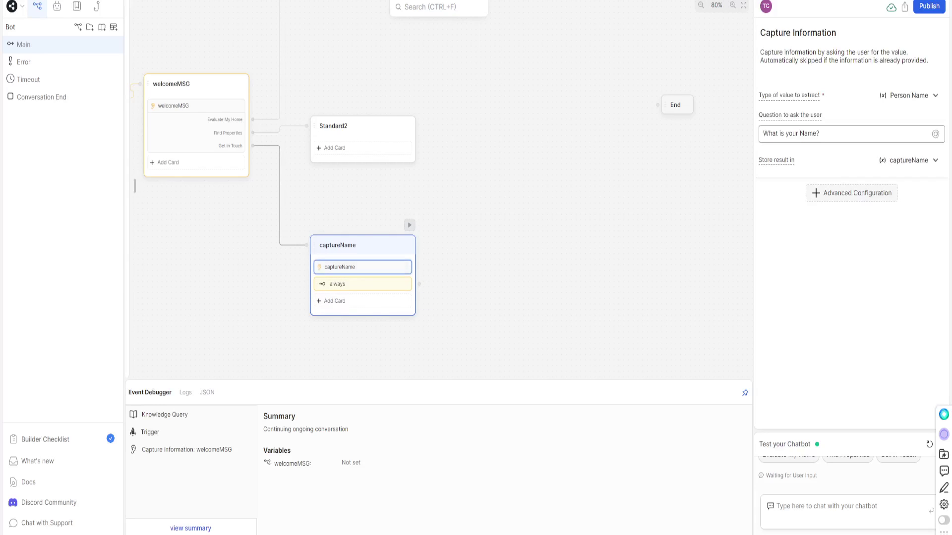
drag(419, 284, 459, 232)
Create a standard node after captureName and name it captureEmail.
click(486, 242)
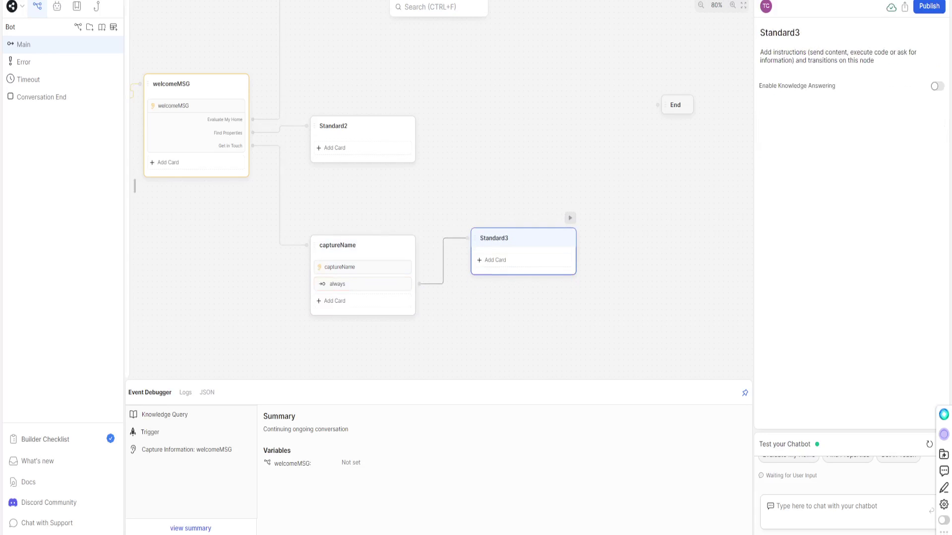
double_click(493, 238)
text(captureEmail)
key(Return)
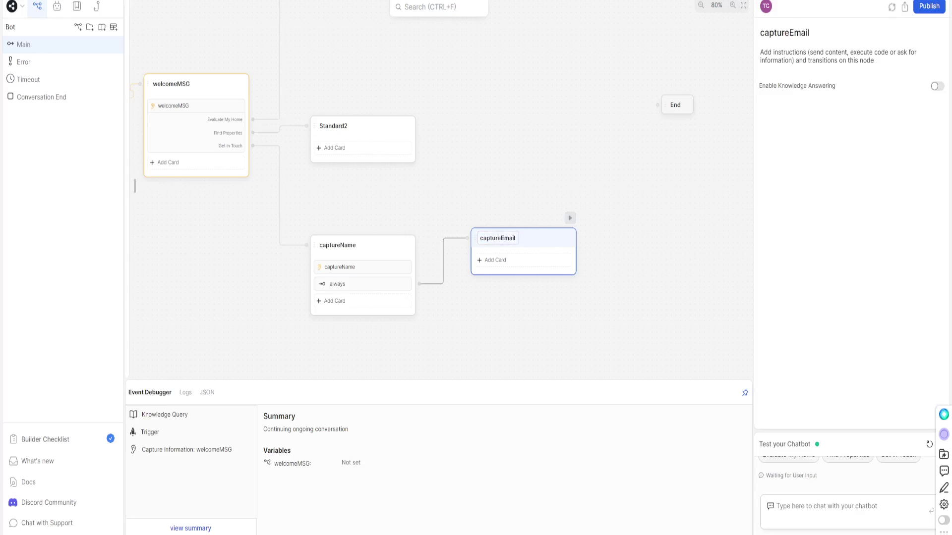
Add an Email Address capture card asking 'What is your Email Address?'.
click(495, 260)
scroll(231, 188, down, 5)
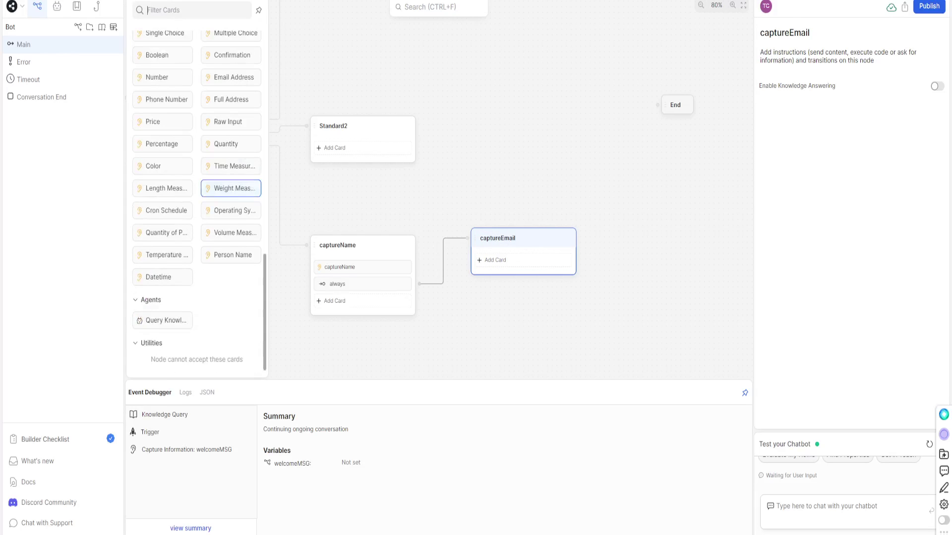
drag(231, 77, 526, 260)
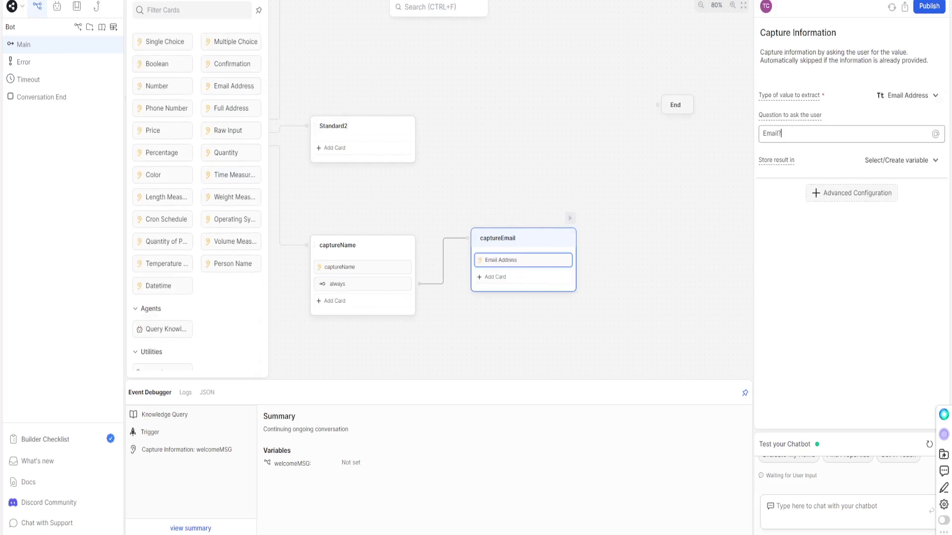
key(ctrl+a)
text(WH)
key(BackSpace)
text(hat is your Email Address?)
Store the email answer in a new variable named captureEmail.
click(901, 160)
click(901, 160)
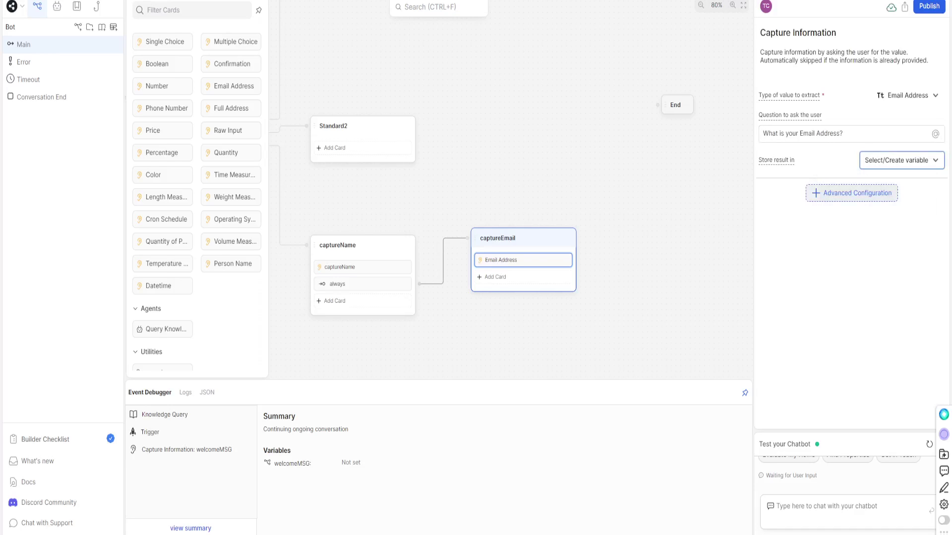
key(Return)
click(901, 160)
click(901, 160)
text(capturee)
key(BackSpace)
text(eMA)
key(BackSpace)
key(BackSpace)
key(BackSpace)
text(Email)
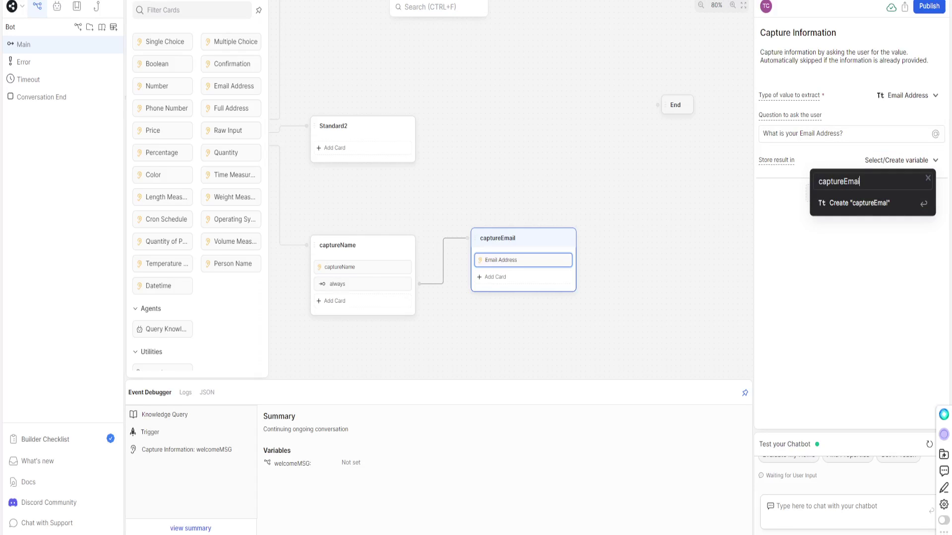
key(Return)
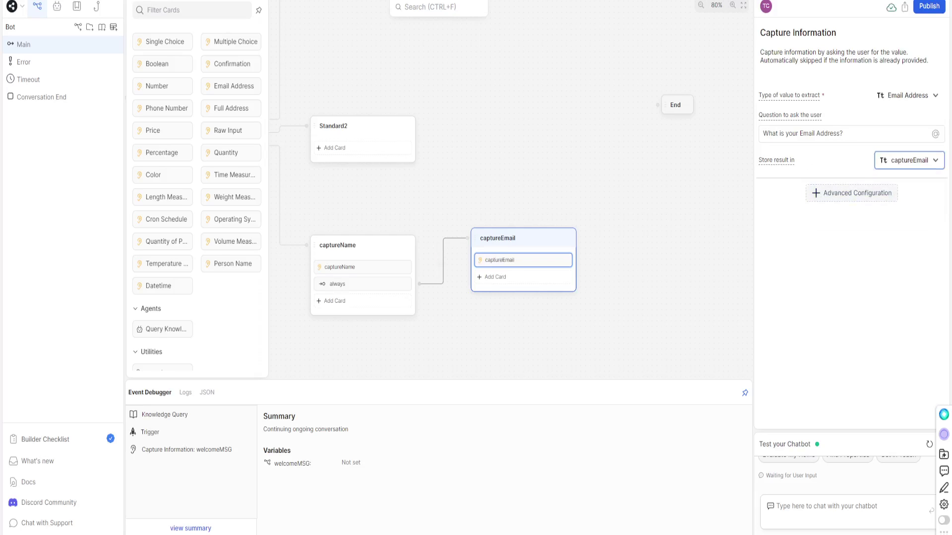
Copy captureName's always transition and paste it into captureEmail.
scroll(495, 223, right, 2)
click(318, 279)
right_click(285, 278)
click(297, 296)
click(449, 232)
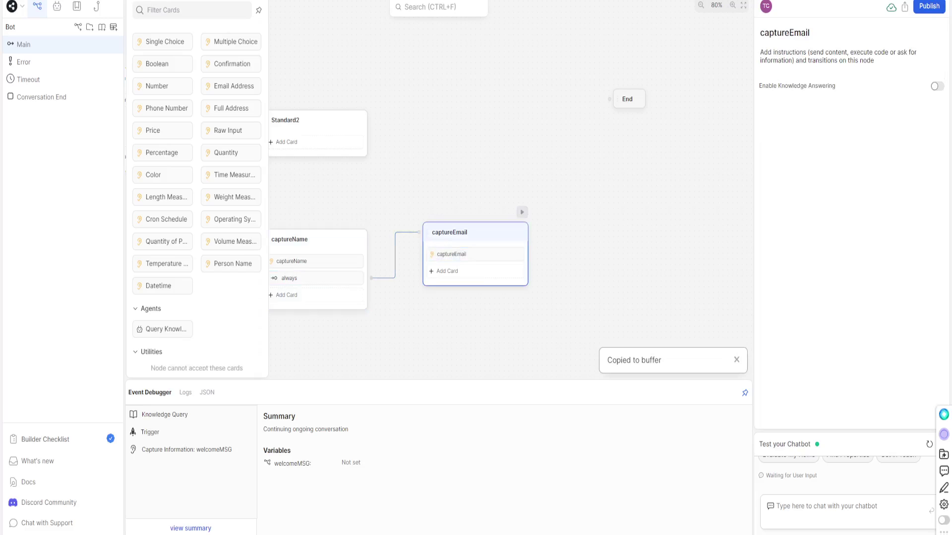
key(ctrl+v)
click(285, 54)
right_click(464, 239)
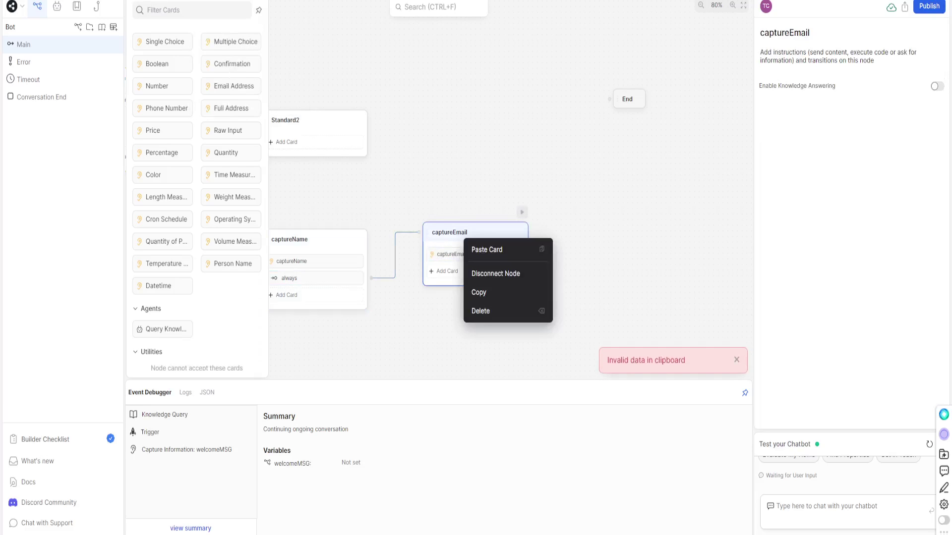
click(487, 249)
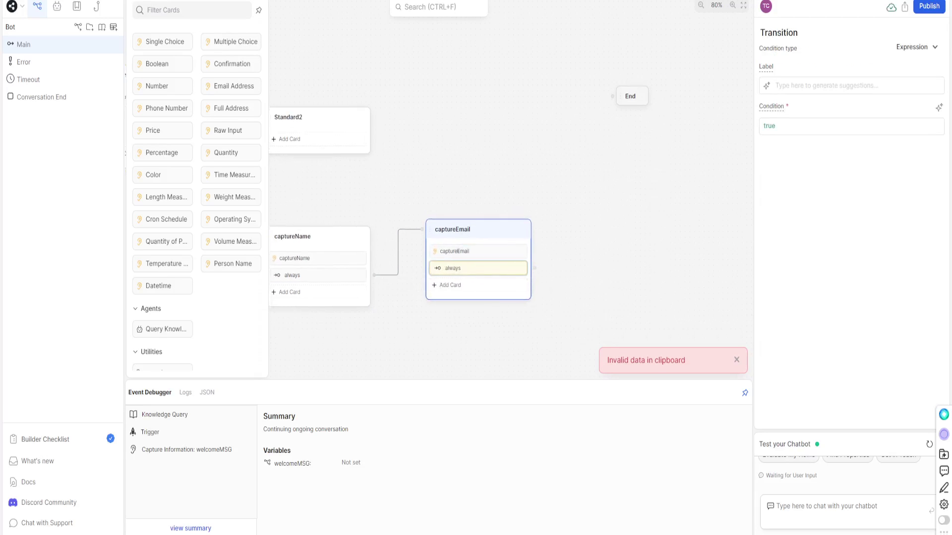
scroll(476, 248, down, 2)
scroll(476, 248, left, 3)
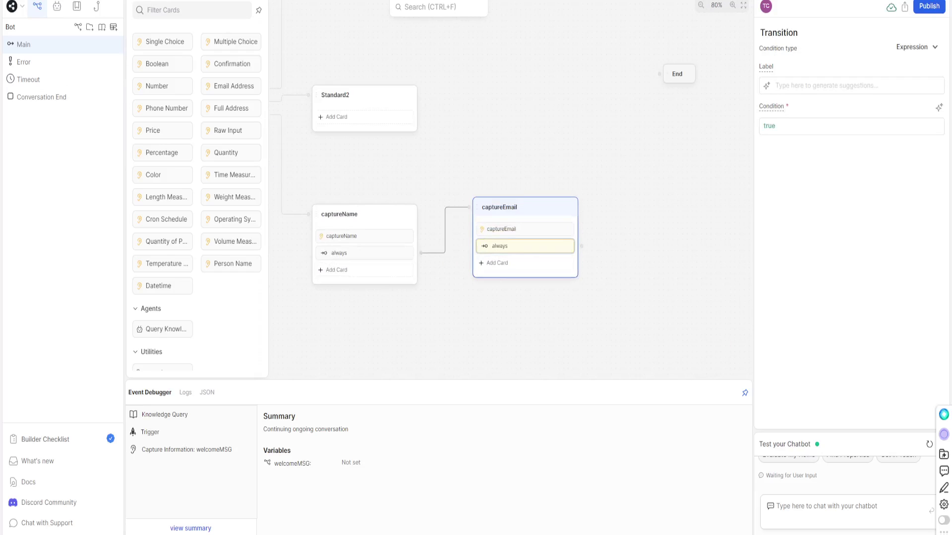
key(Escape)
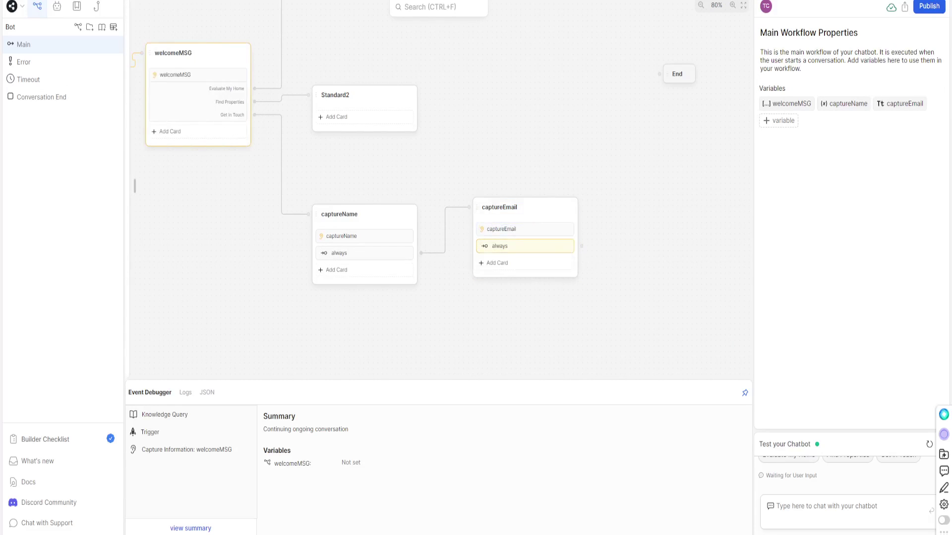
scroll(432, 222, right, 9)
scroll(432, 222, down, 2)
Create a standard node after captureEmail's always transition named captureInquiry.
drag(432, 222, 470, 173)
click(486, 187)
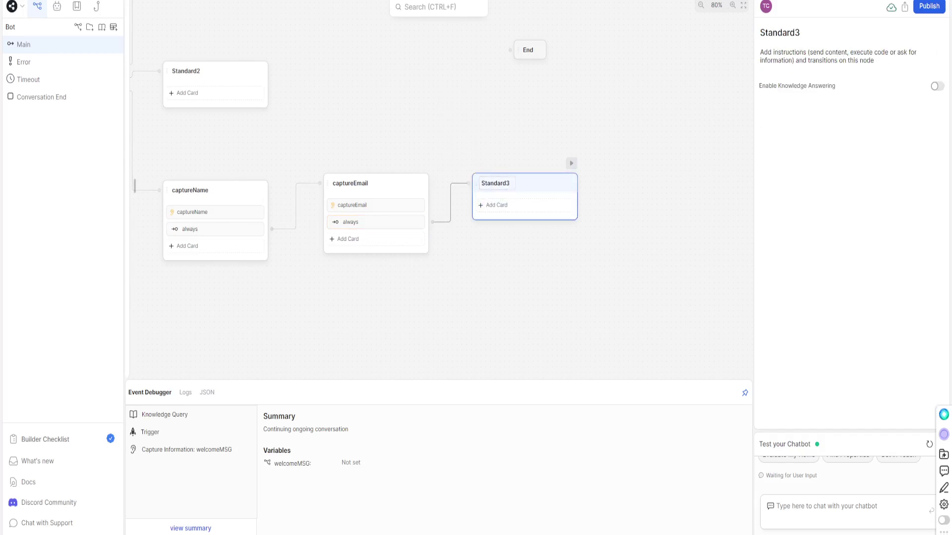
key(ctrl+a)
text(captureInquiry)
key(Return)
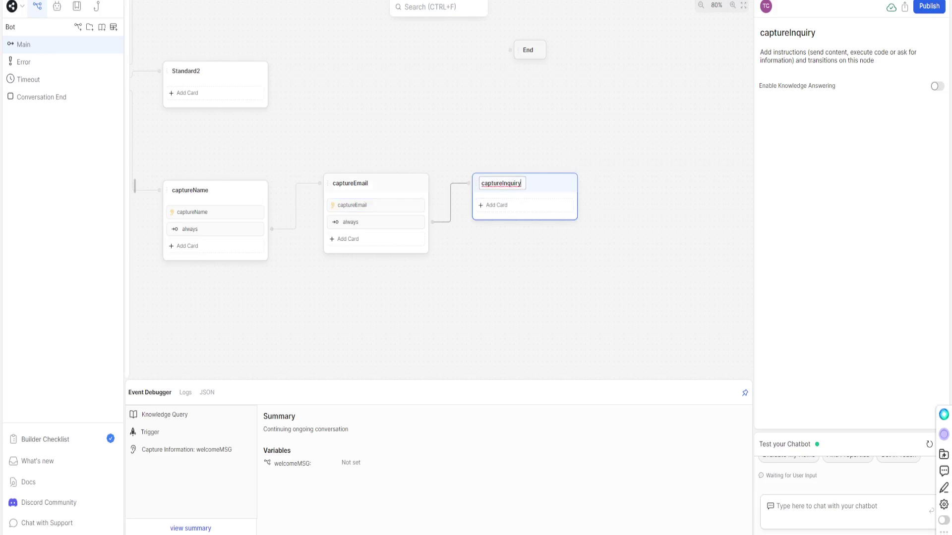
Add a Raw Input card asking 'What is your concern inquiring about?'.
key(Return)
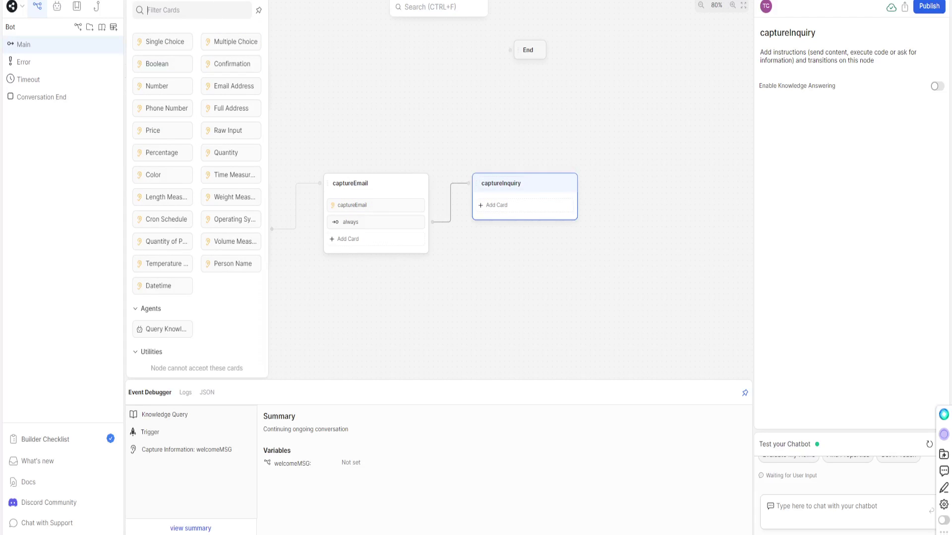
drag(228, 130, 524, 205)
text(What is your concern inquiring about?)
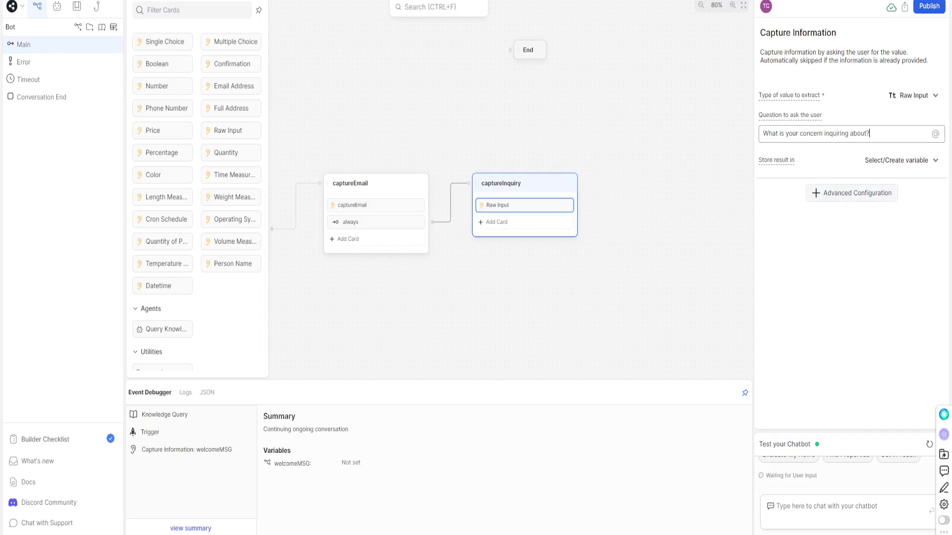
key(Escape)
click(524, 204)
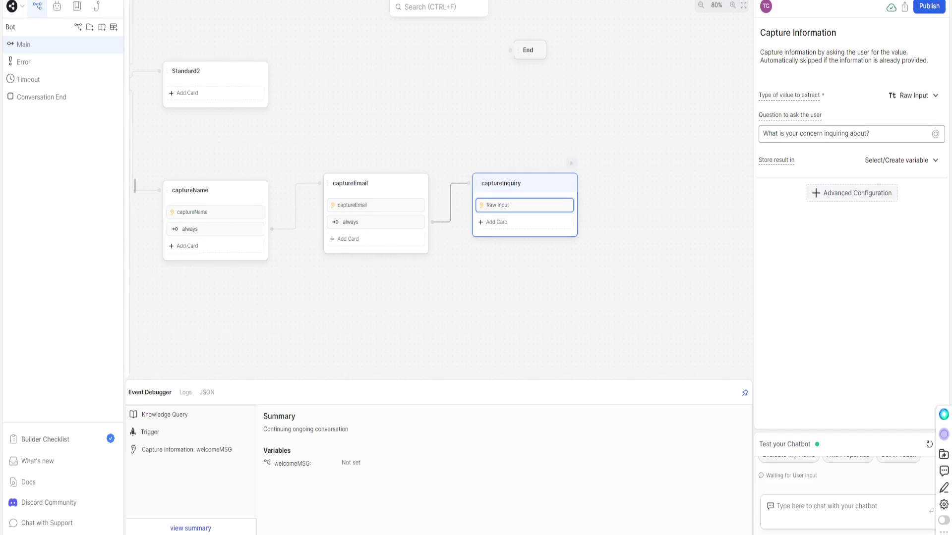
right_click(525, 205)
key(Escape)
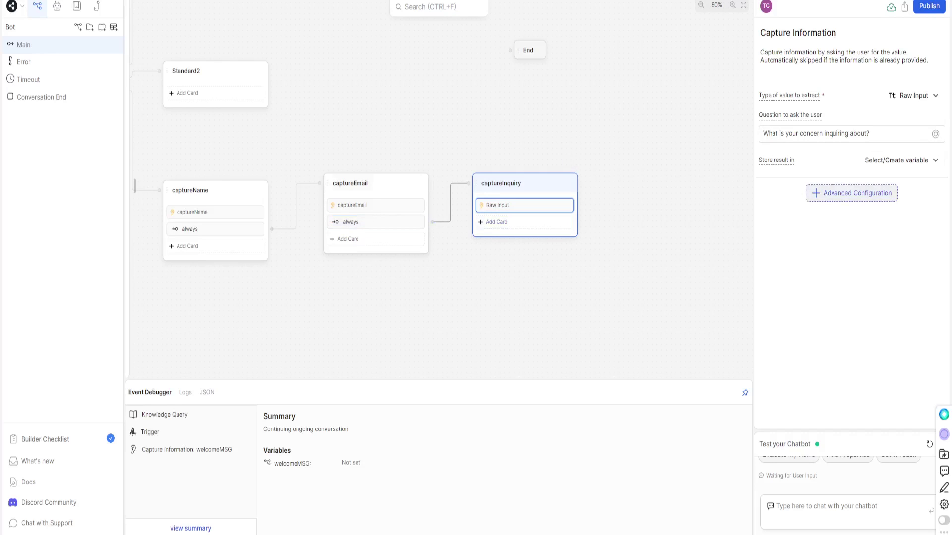
Store the Raw Input answer in a new variable captureInquiry.
click(899, 160)
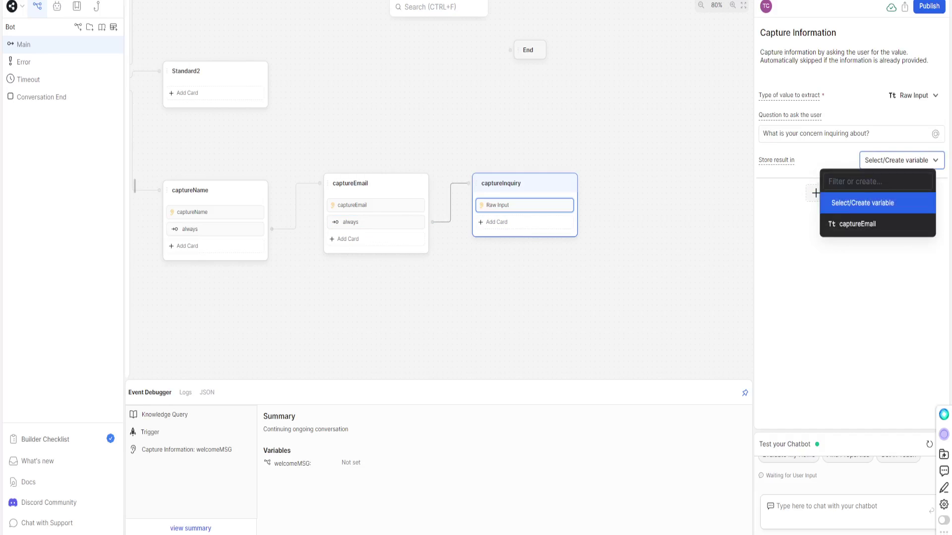
text(captureInquiry)
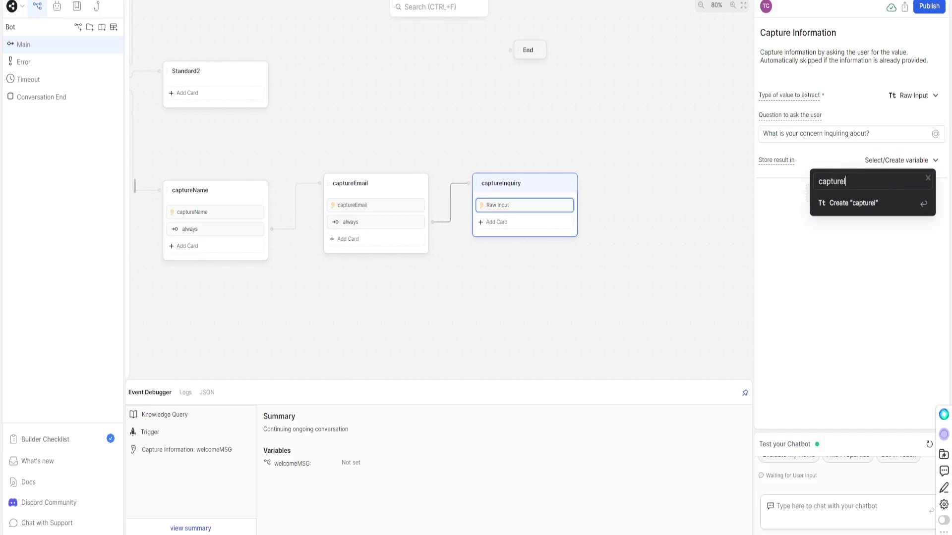
key(Return)
click(851, 192)
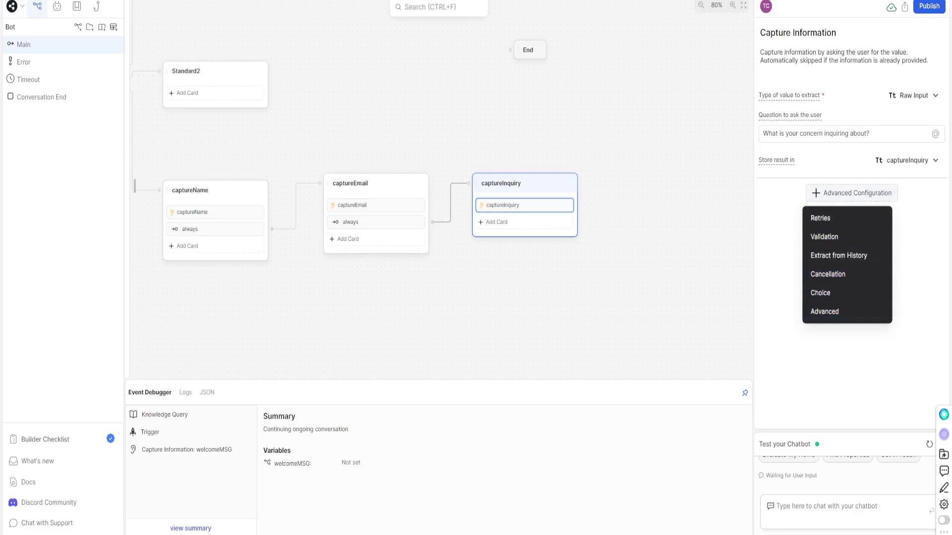
Paste the always transition into the captureInquiry node.
click(351, 222)
right_click(516, 194)
click(537, 201)
Link a new standard node, Standard3, after captureInquiry's always transition.
click(525, 222)
drag(580, 222, 616, 168)
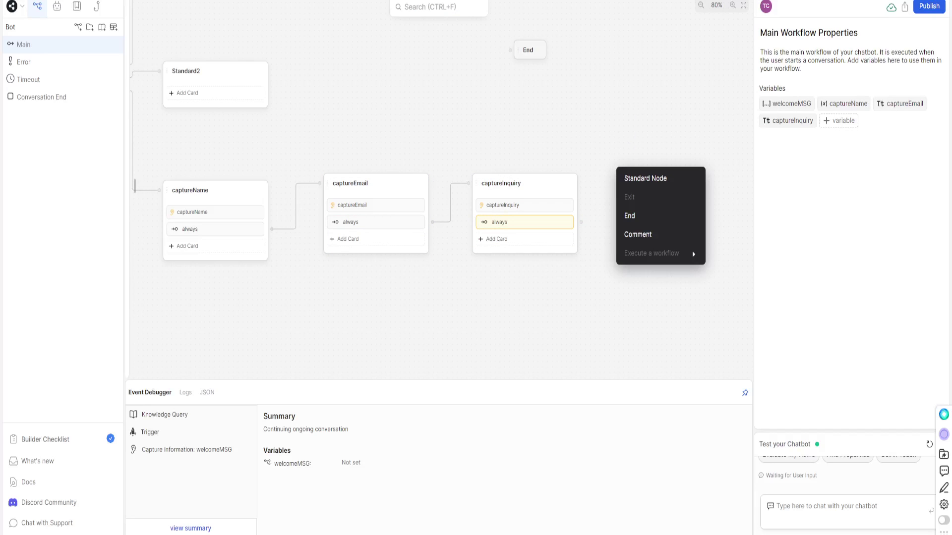
click(645, 178)
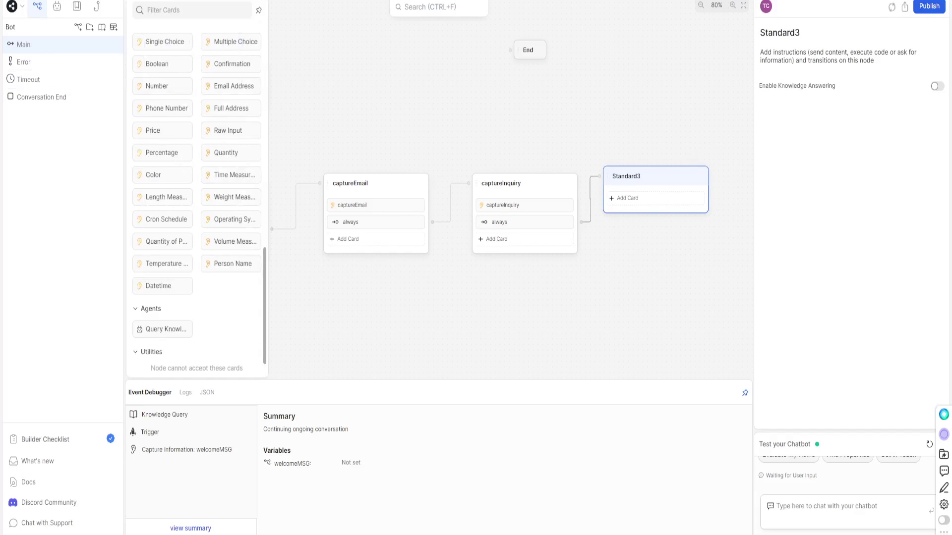
Put an Execute code card into Standard3 and start a code-generation request.
scroll(197, 198, up, 6)
drag(164, 191, 121, 203)
drag(163, 169, 620, 198)
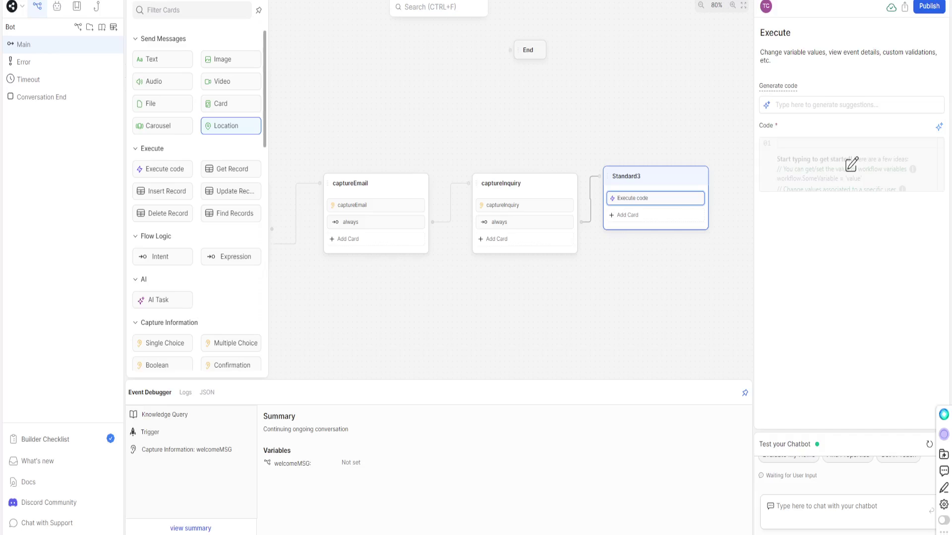
click(827, 105)
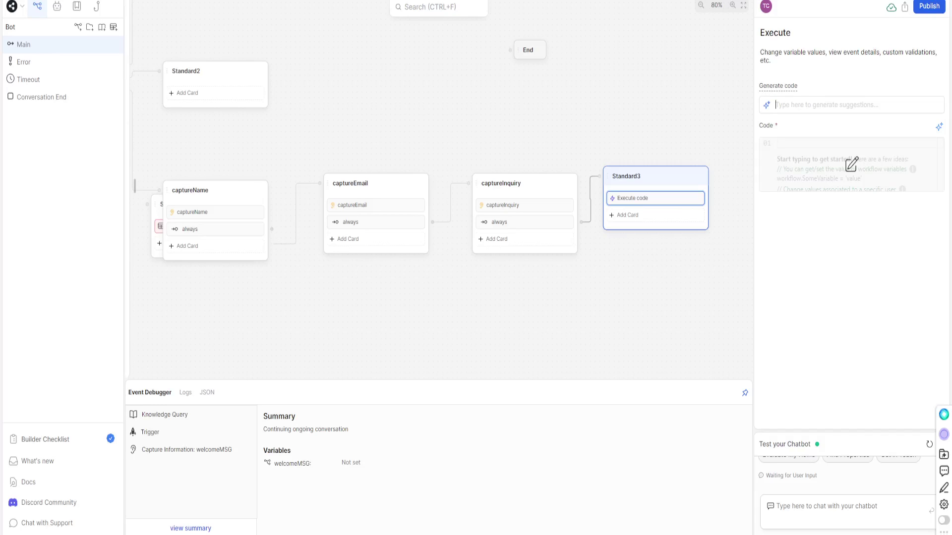
drag(545, 302, 350, 321)
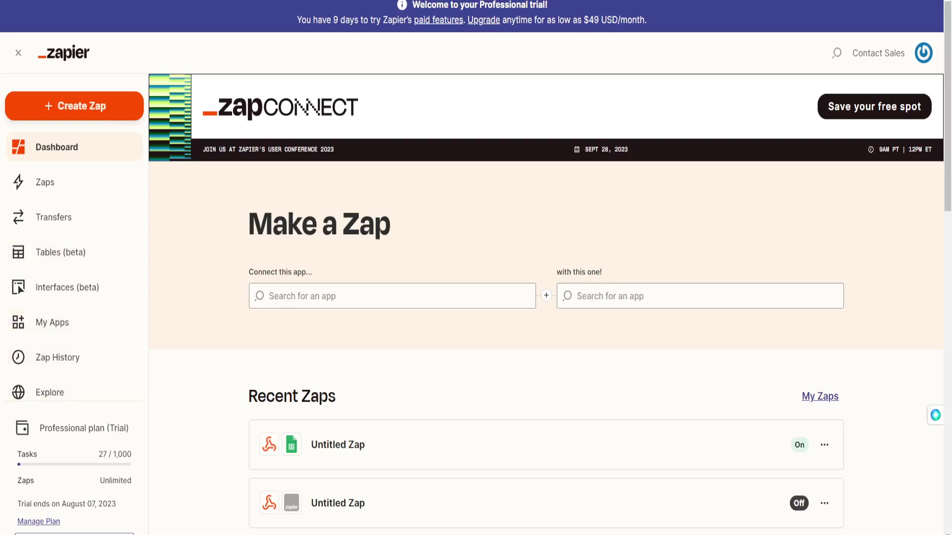
Create a Zap with a Webhooks by Zapier Catch Hook trigger, continuing to the test section.
click(74, 106)
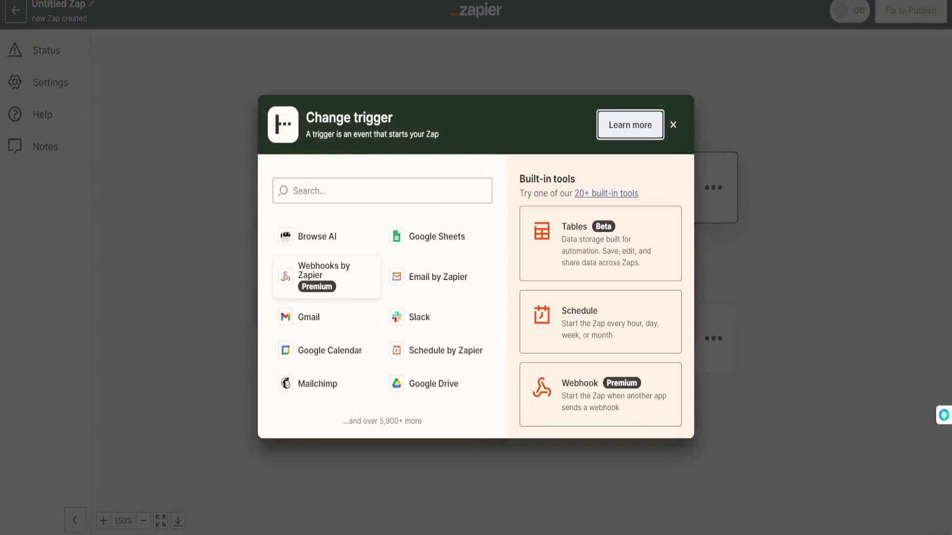
click(327, 276)
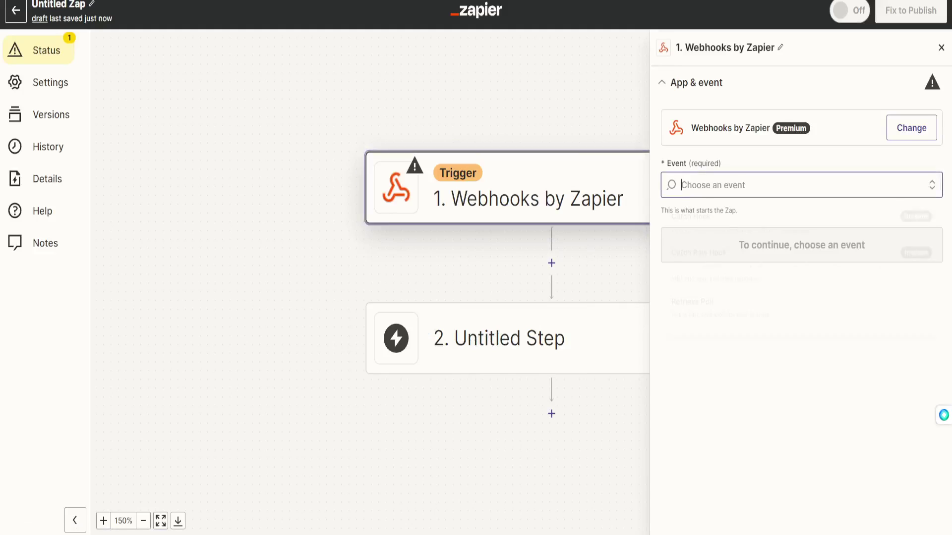
key(Return)
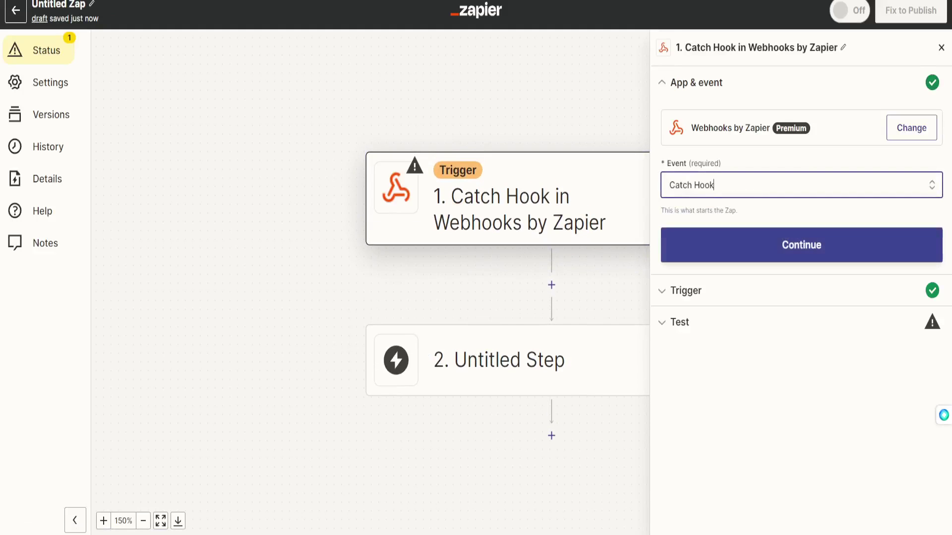
key(Return)
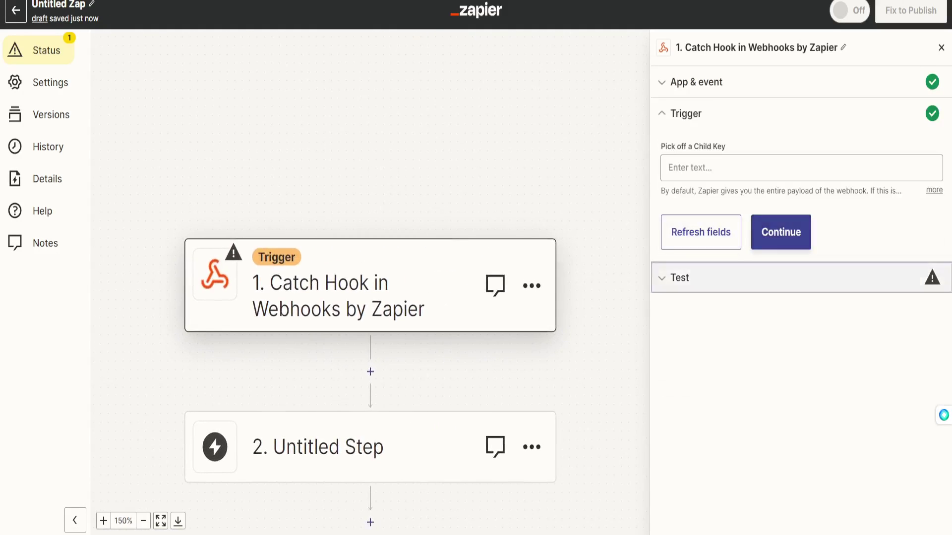
key(Return)
key(Return)
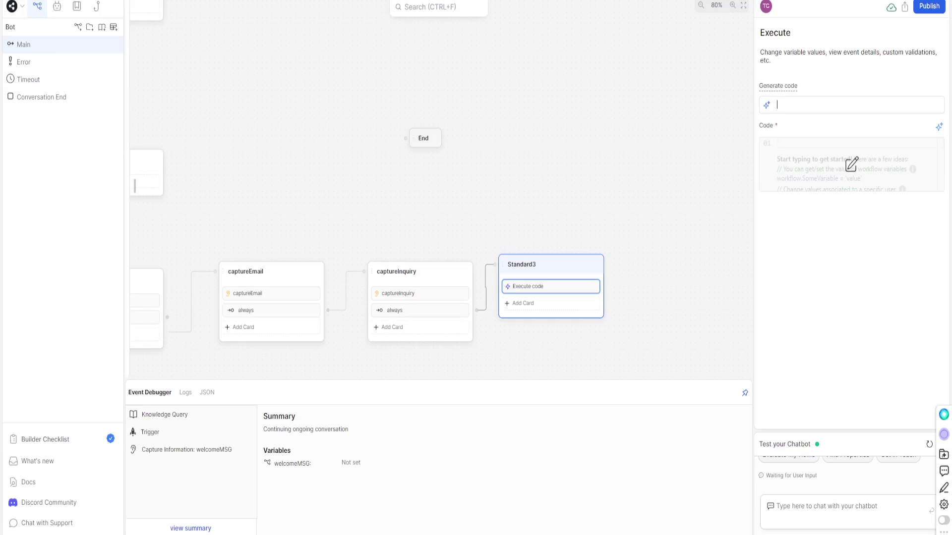
Request code that posts captureName, captureEmail and captureInquiry to the pasted Zapier webhook URL.
text(i want you to make an api call to this webhook endpoint :)
key(ctrl+v)
text(and send the captured information)
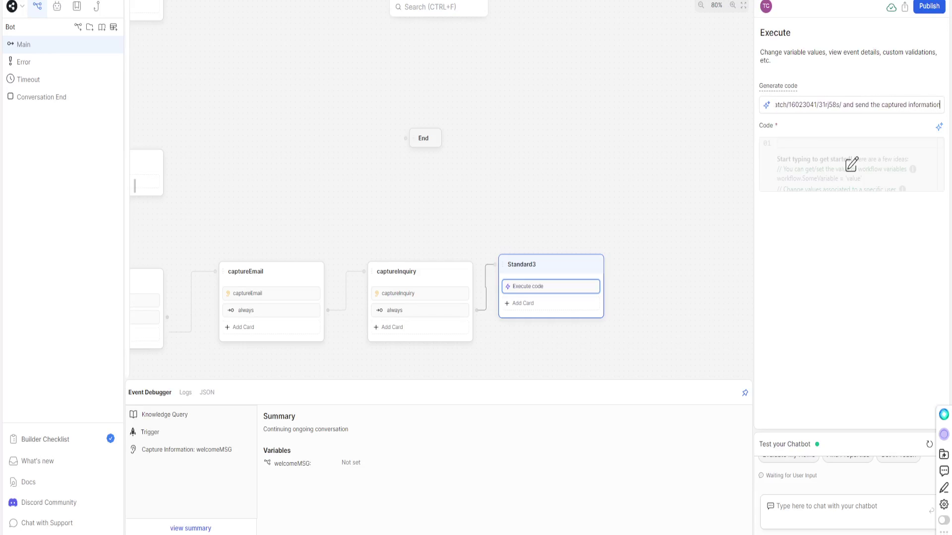
text( c)
text(rom the v)
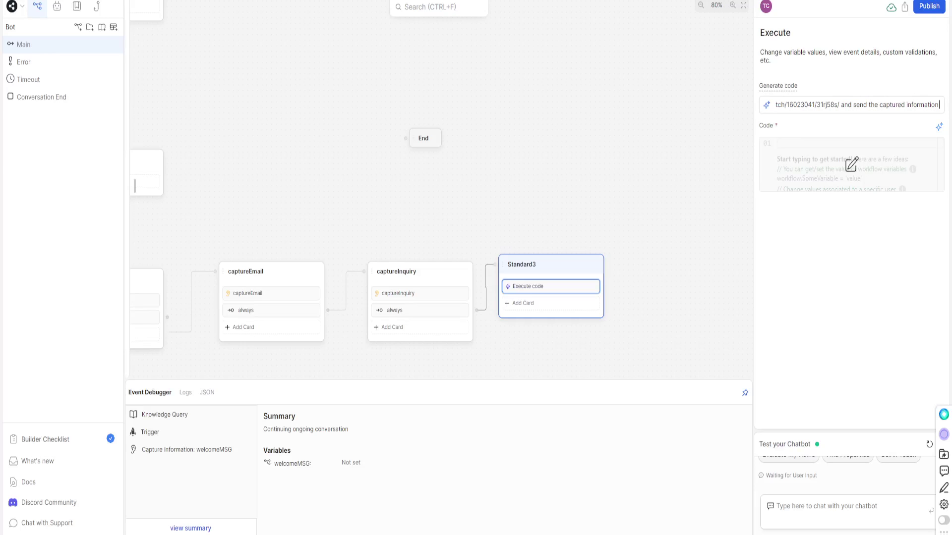
key(BackSpace)
text(fo)
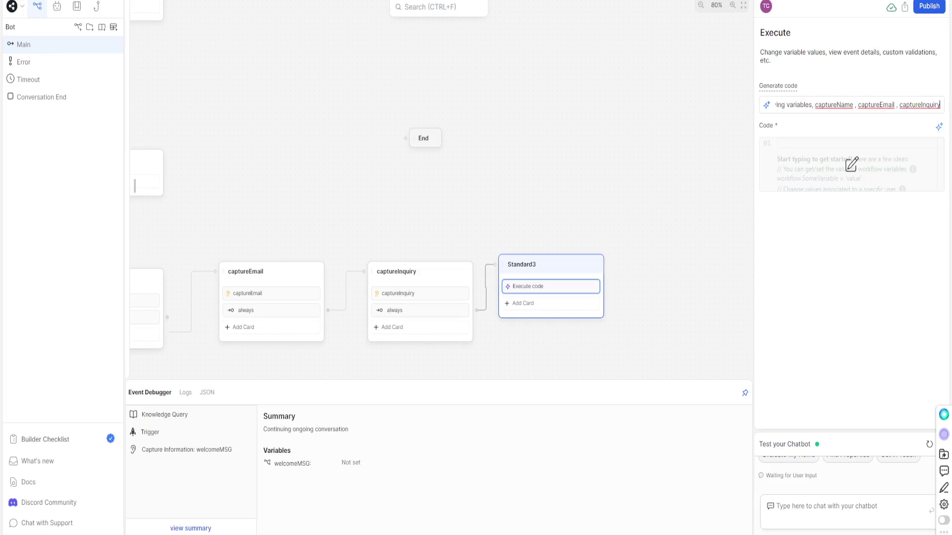
text(, post th)
text(ese informatio)
text(n)
key(BackSpace)
key(BackSpace)
key(BackSpace)
key(BackSpace)
key(BackSpace)
key(BackSpace)
key(BackSpace)
key(BackSpace)
key(BackSpace)
key(BackSpace)
key(BackSpace)
key(BackSpace)
key(BackSpace)
key(BackSpace)
key(BackSpace)
key(BackSpace)
key(BackSpace)
key(BackSpace)
key(BackSpace)
key(BackSpace)
key(BackSpace)
key(BackSpace)
key(BackSpace)
key(BackSpace)
key(Return)
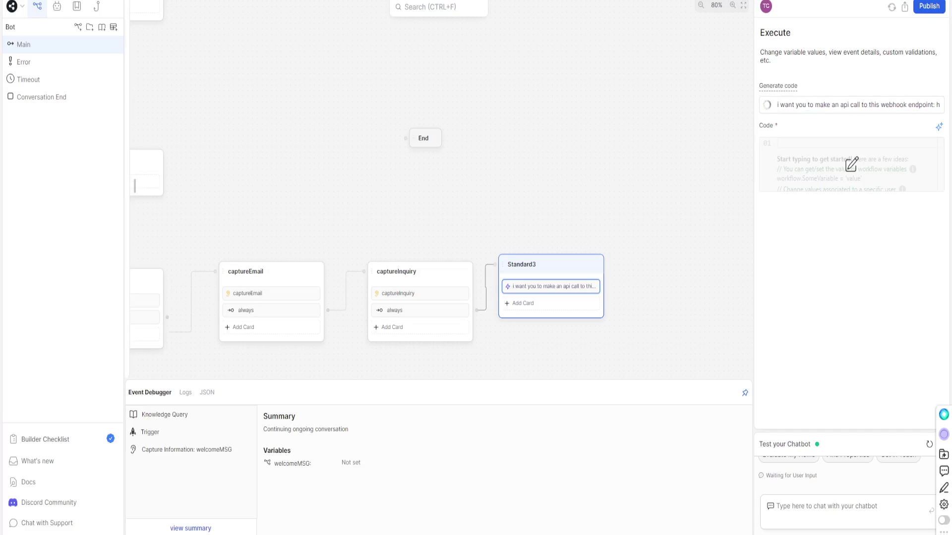
Regenerate the Execute card code to post captureName, captureEmail and captureInquiry to the Zapier webhook.
click(851, 164)
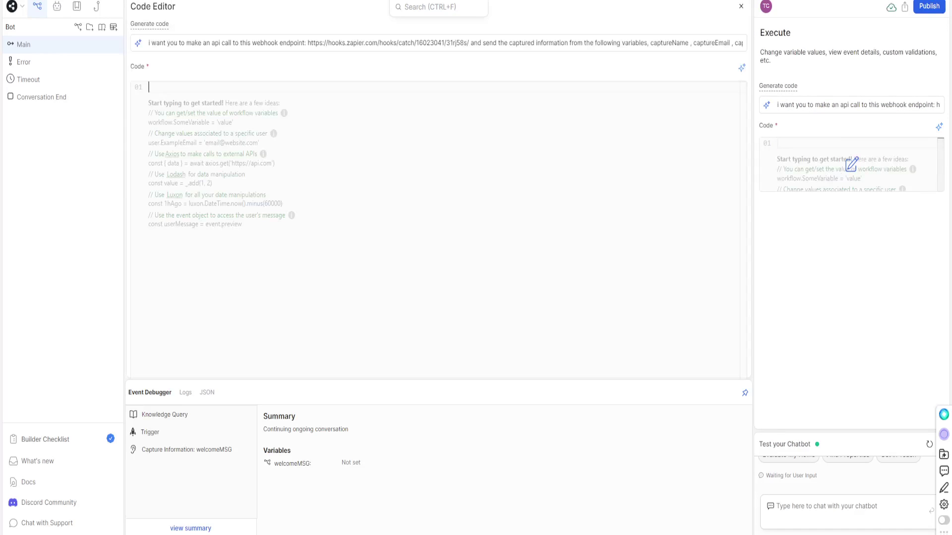
key(shift+Tab)
key(BackSpace)
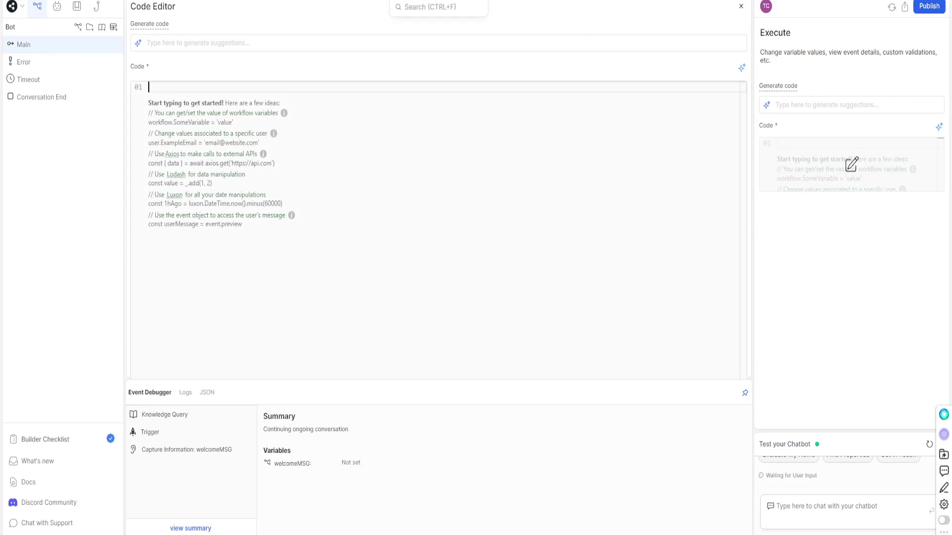
key(ctrl+v)
key(Return)
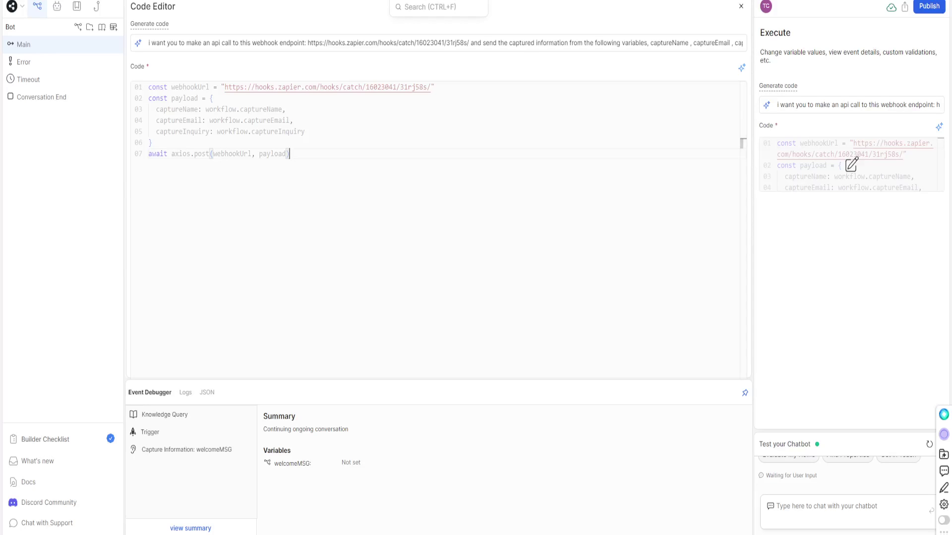
click(741, 6)
click(644, 198)
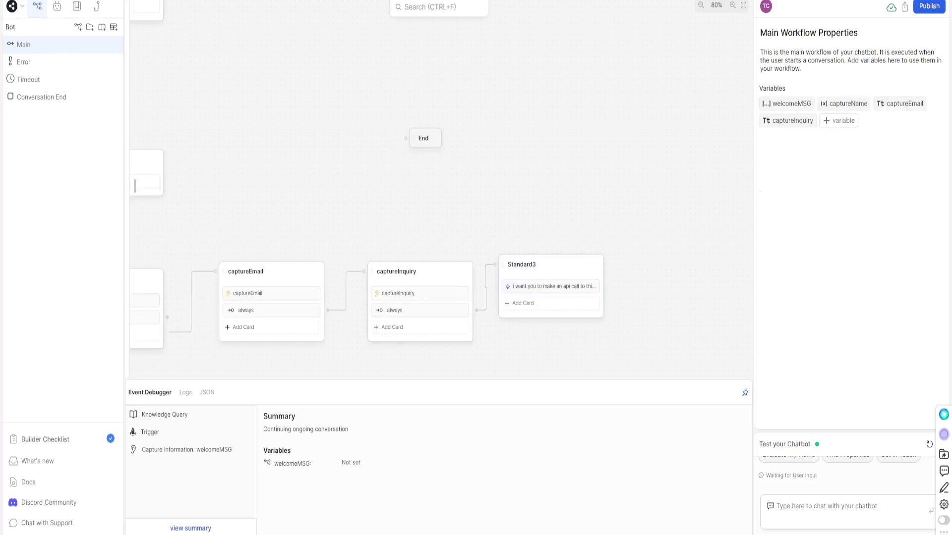
Restart the test chat, greet the bot with 'hey' and choose Get in Touch.
click(550, 287)
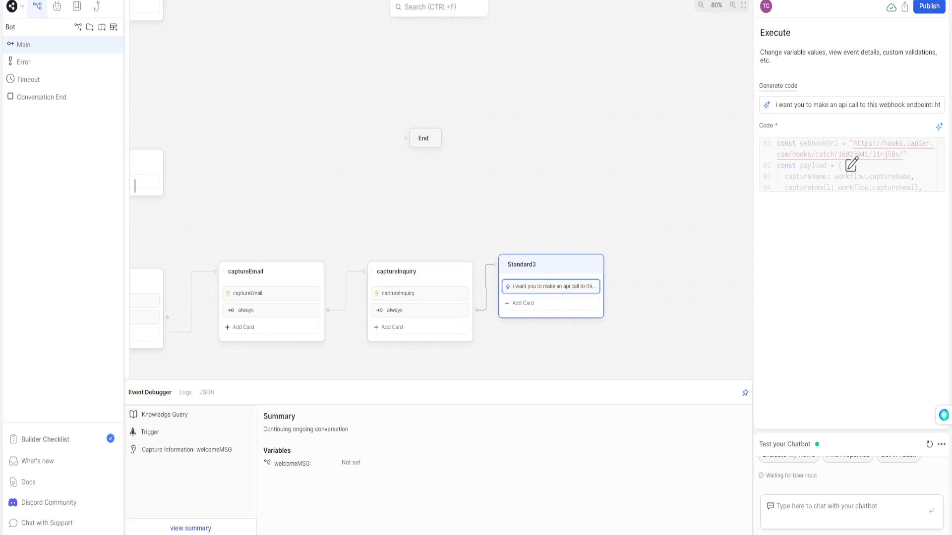
click(930, 445)
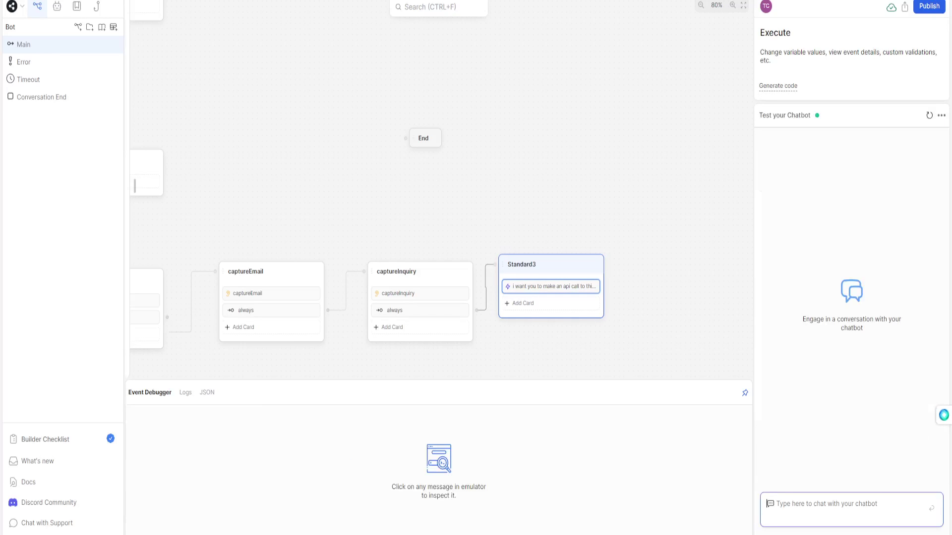
text(hey\)
key(Return)
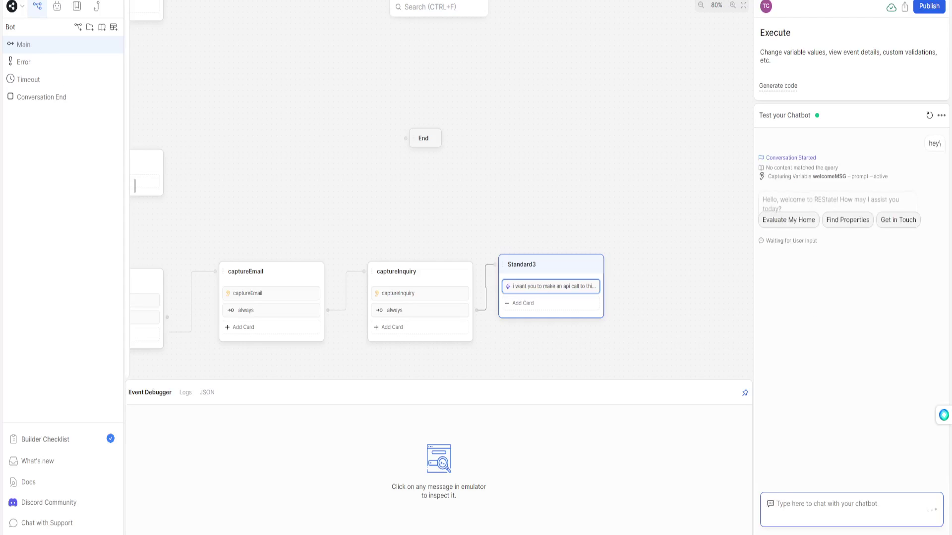
click(897, 220)
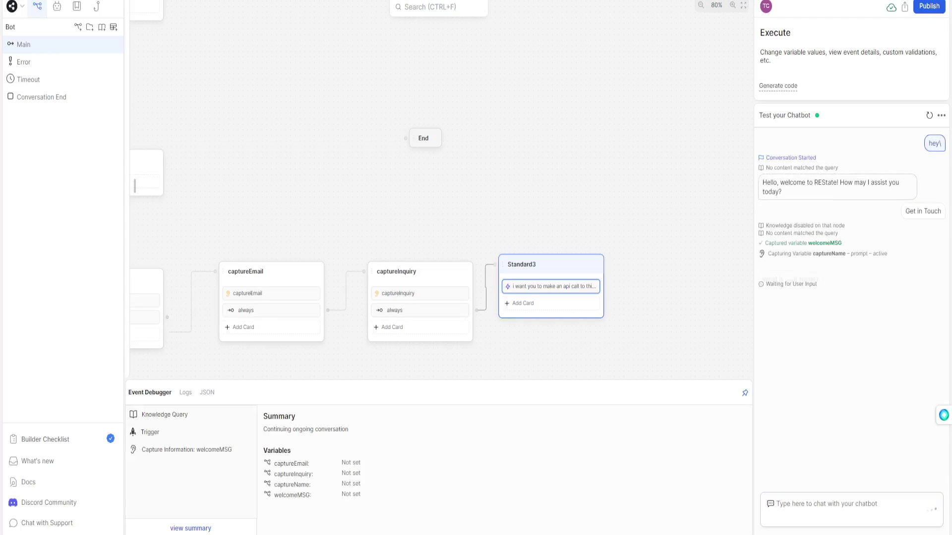
Answer with a test name, e-mail and a home partnership inquiry, then test the Zapier trigger.
text(Jacob)
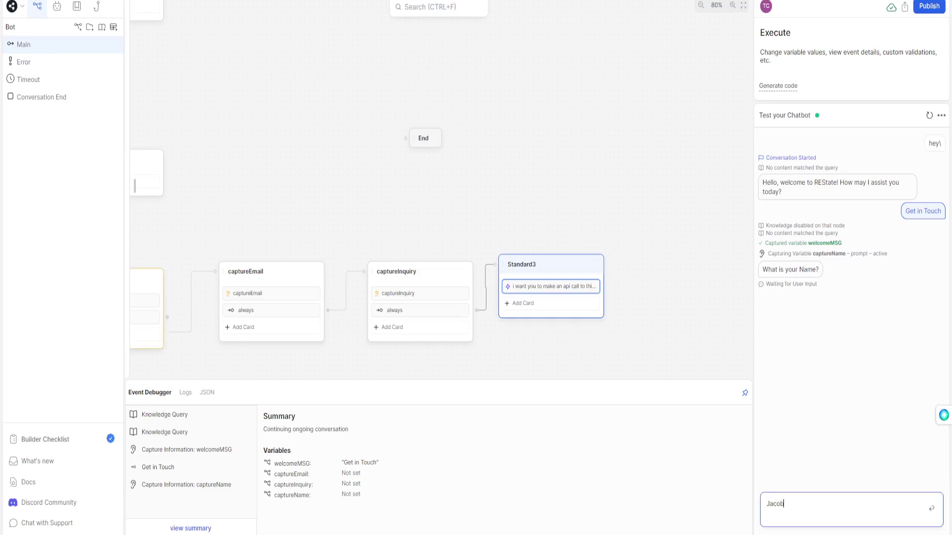
key(Return)
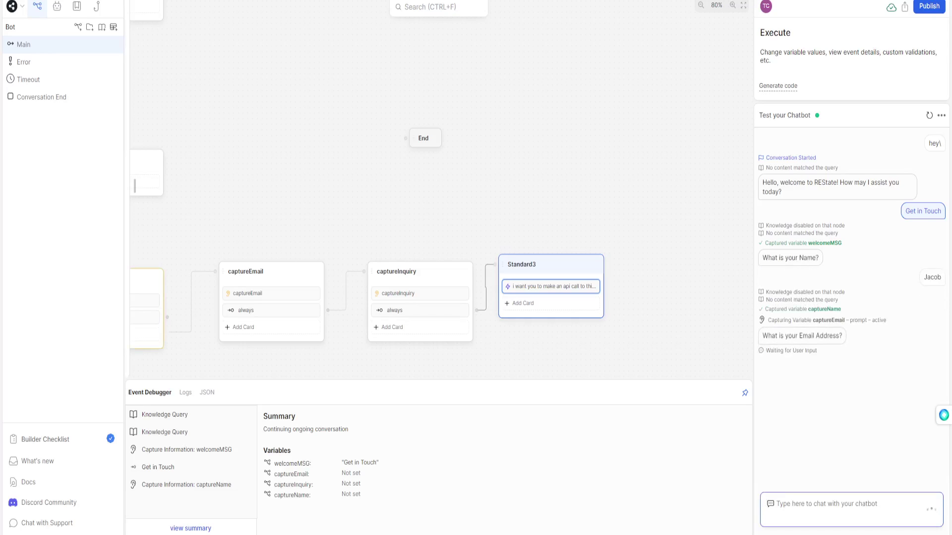
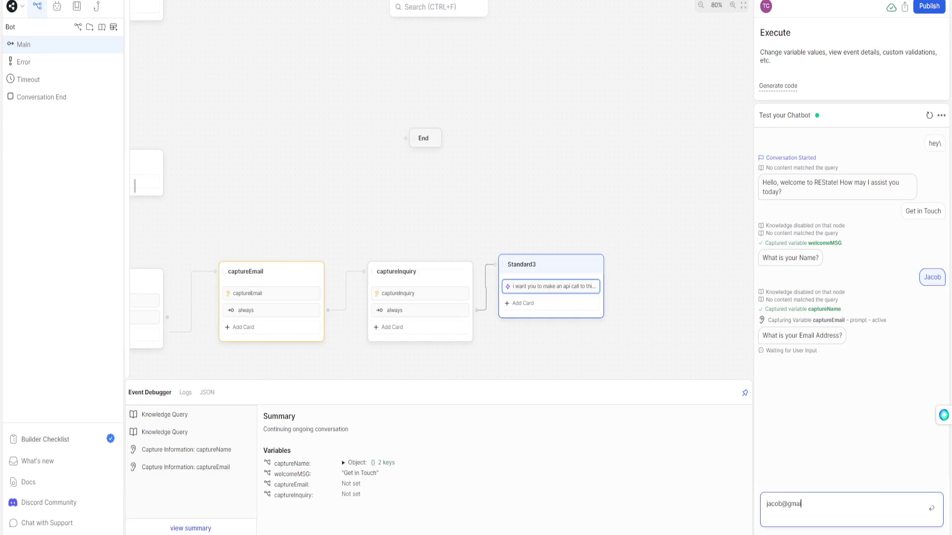
key(Return)
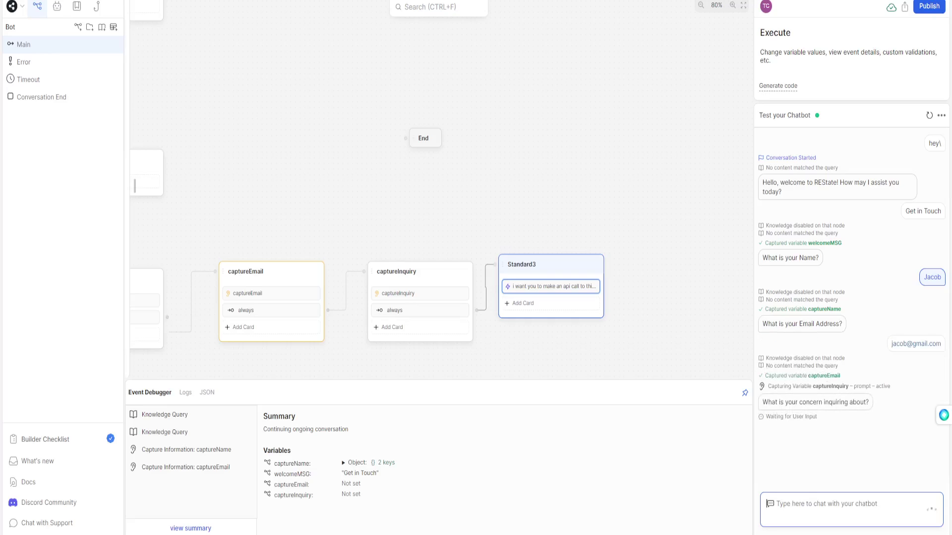
text(I want to)
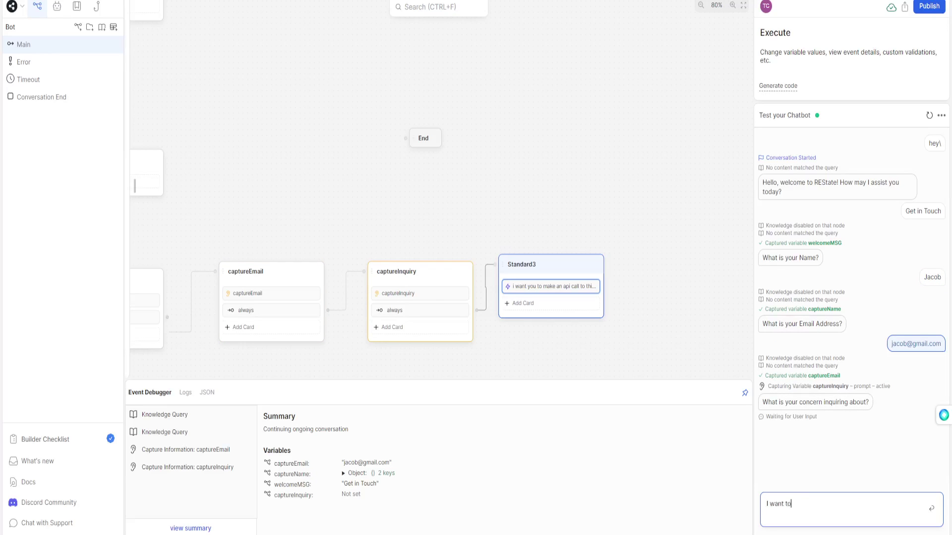
text( get more information on a partnership for a home)
key(Return)
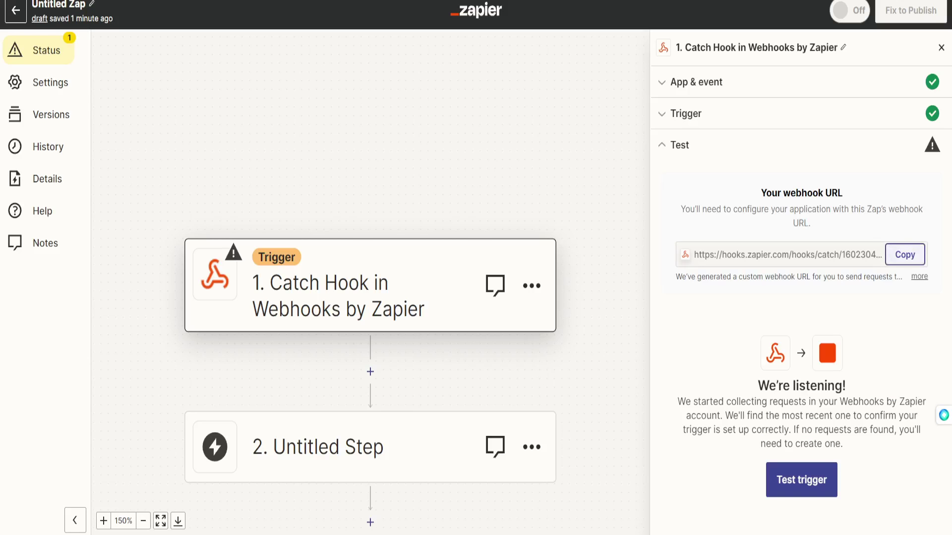
click(796, 480)
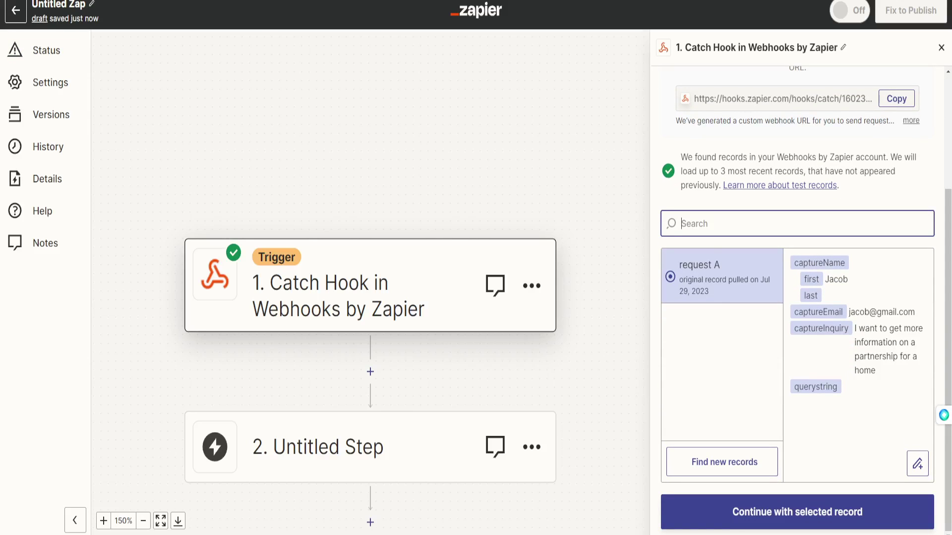
Make Google Sheets the app for the Zap's second step.
drag(824, 279, 845, 279)
click(838, 279)
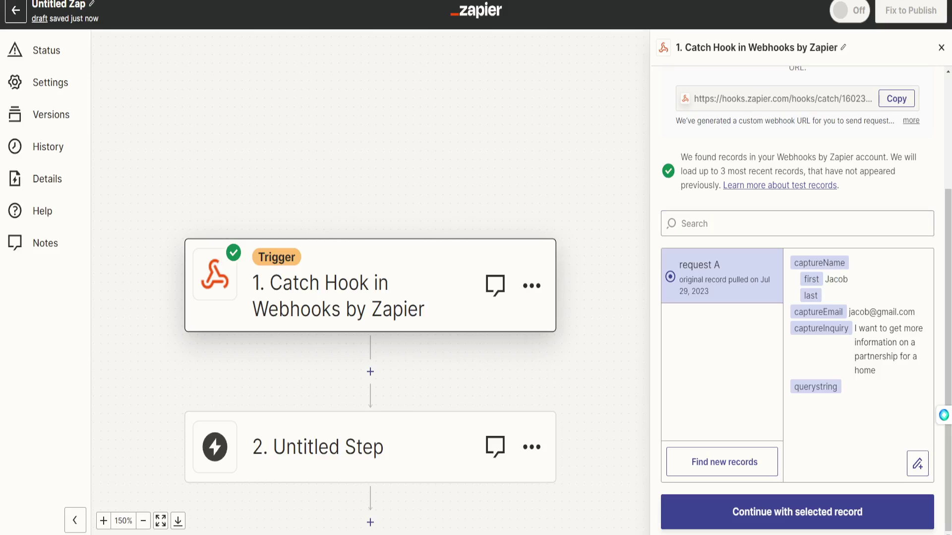
drag(848, 312, 904, 312)
click(904, 312)
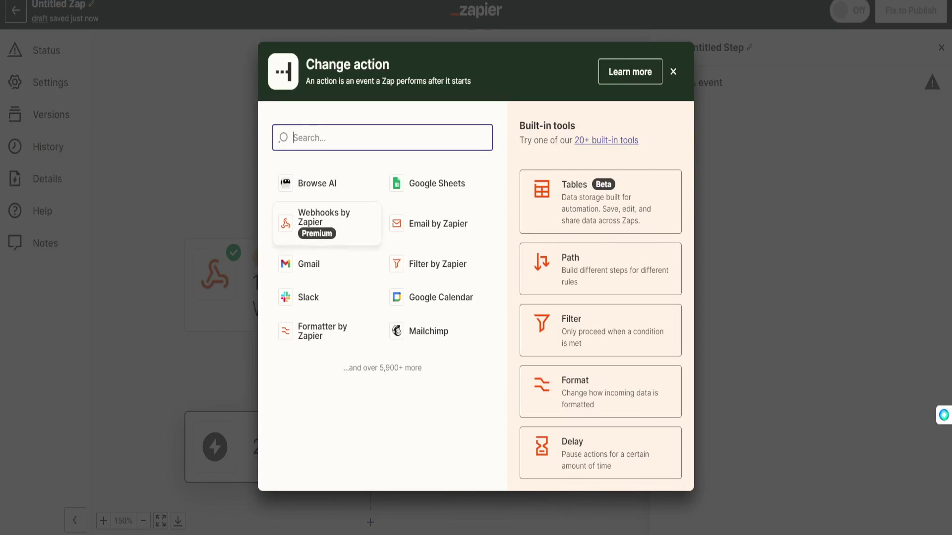
click(436, 184)
Choose the Create Spreadsheet Row event, confirm the Google account and select My Google Drive.
click(793, 185)
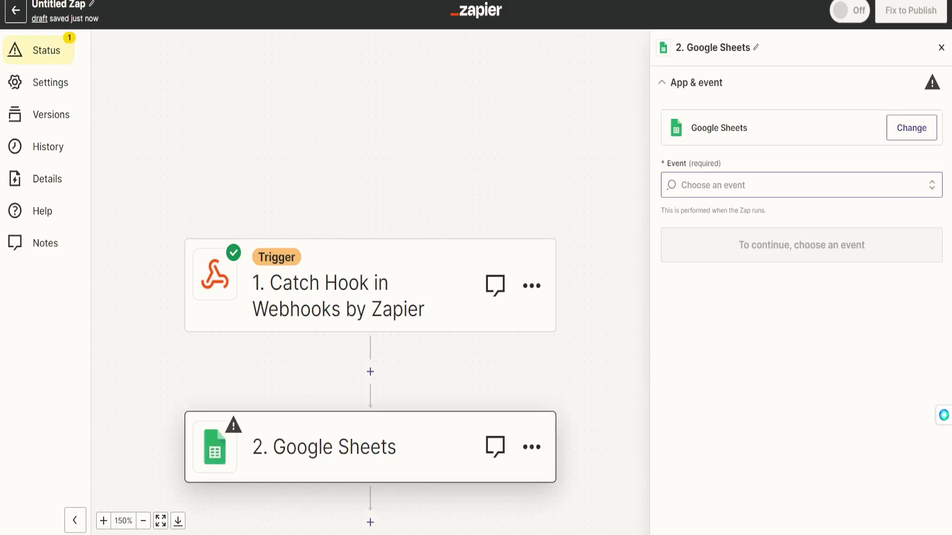
scroll(798, 347, down, 3)
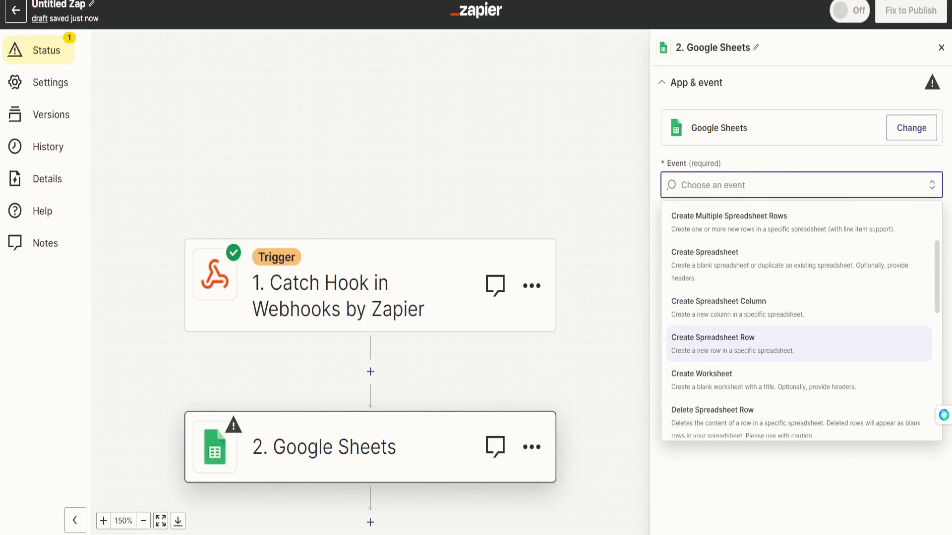
click(798, 343)
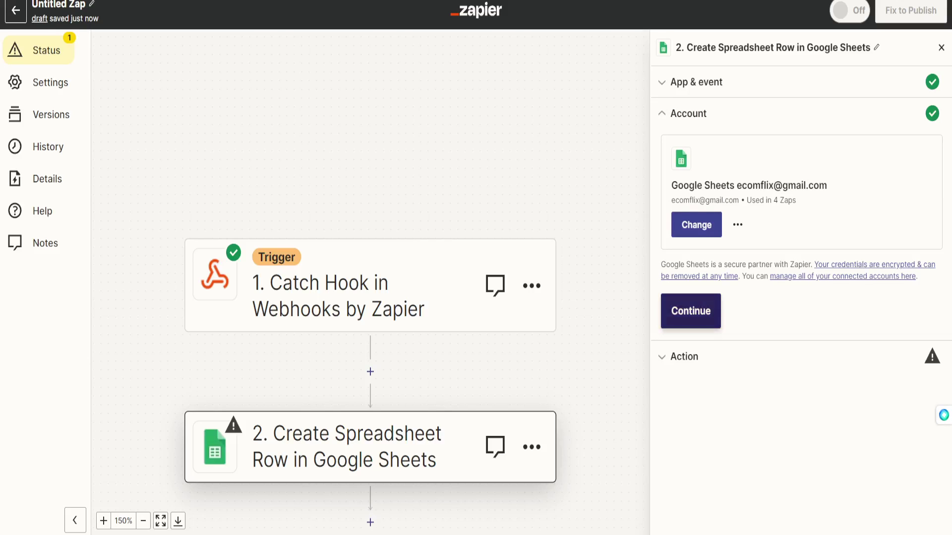
click(690, 311)
click(798, 200)
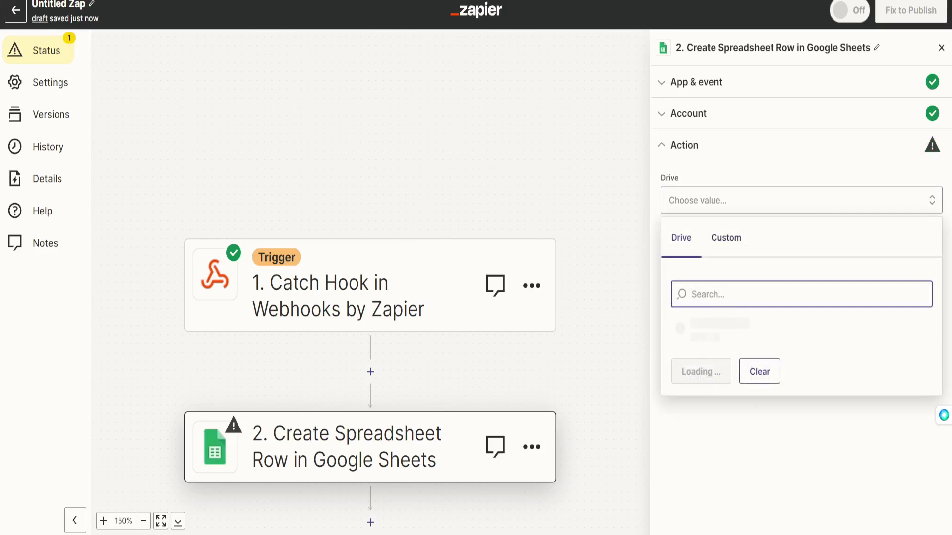
click(700, 326)
click(798, 269)
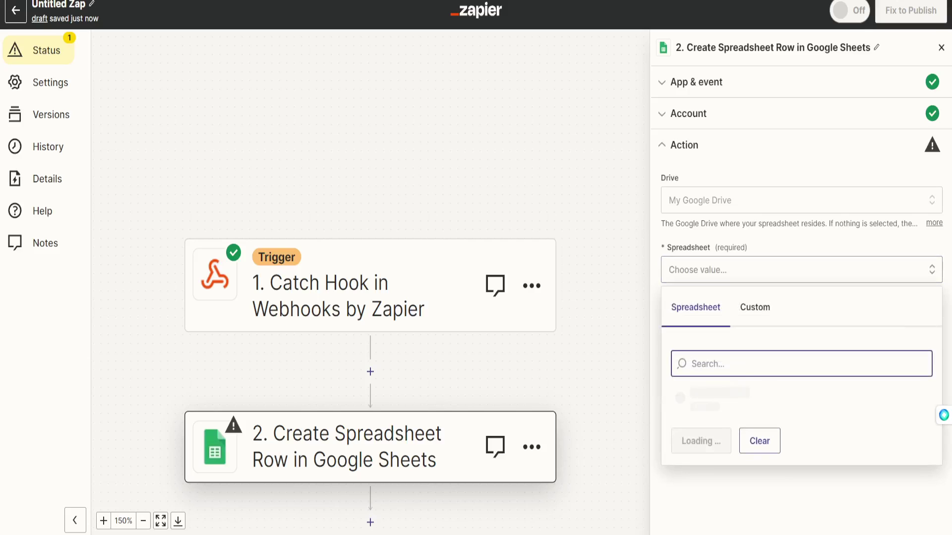
Point the row step at the capture spreadsheet's Sheet1 worksheet.
scroll(795, 397, down, 1)
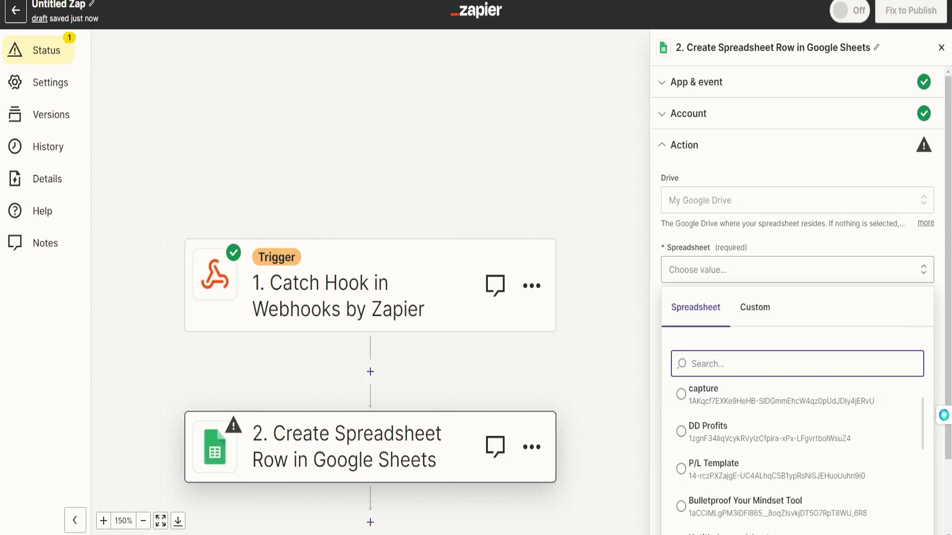
click(795, 395)
click(798, 326)
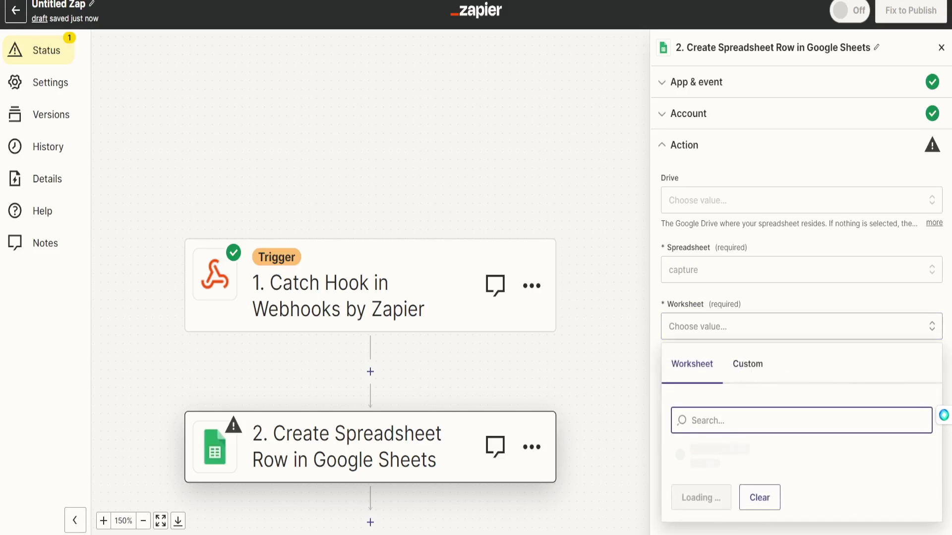
click(714, 453)
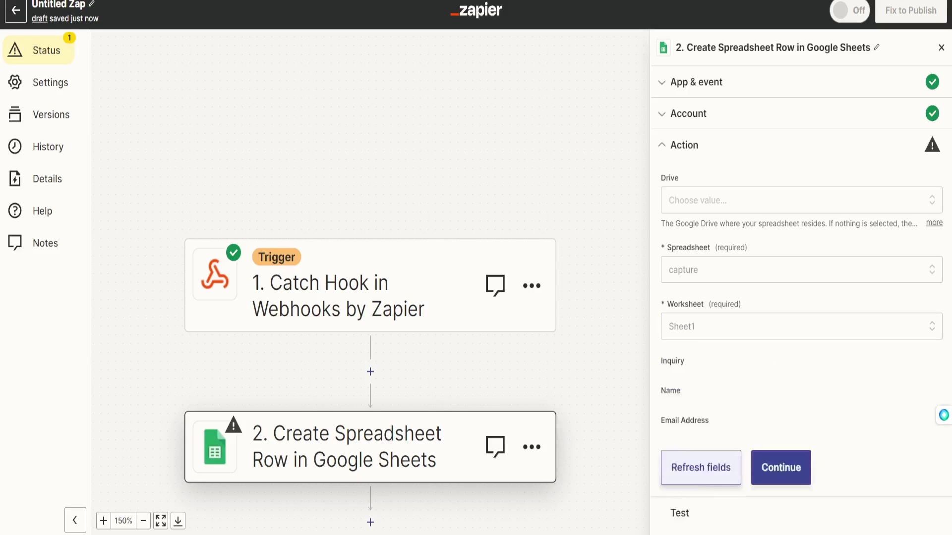
Map Capture Inquiry, first name and Capture Email into Inquiry, Name and Email Address, then send a test row.
click(797, 382)
scroll(796, 297, down, 2)
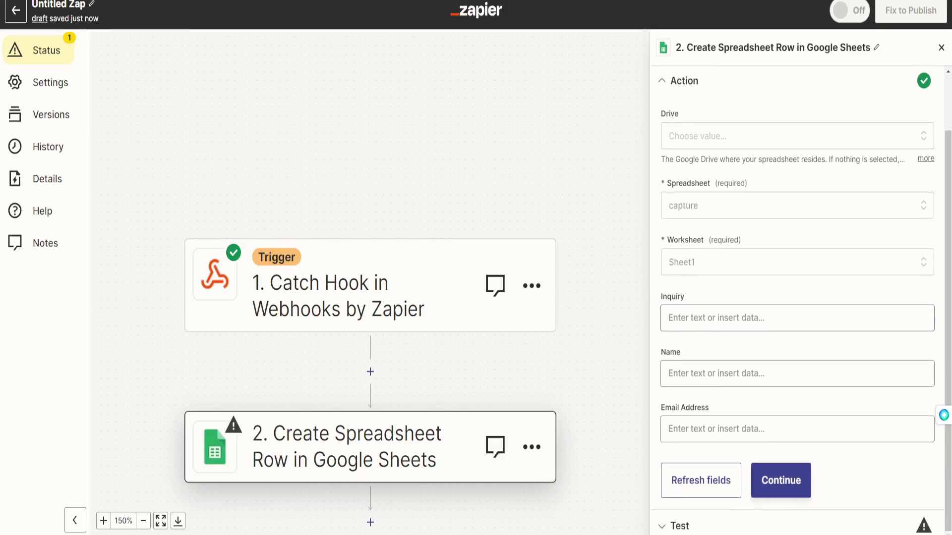
click(797, 317)
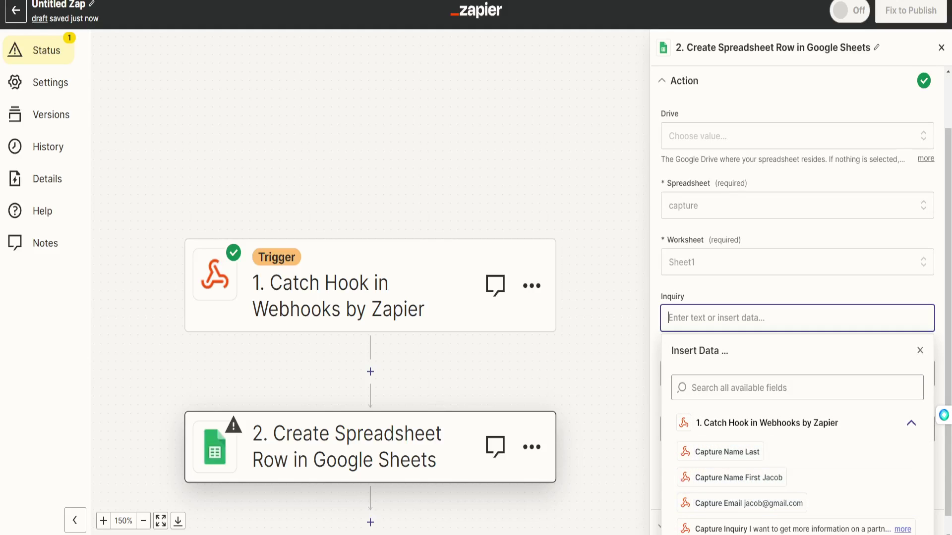
click(734, 512)
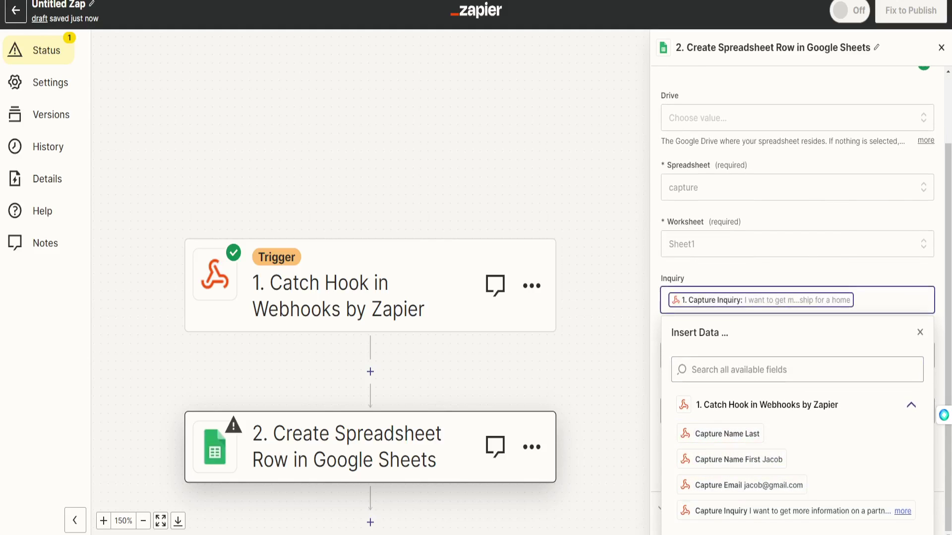
click(797, 373)
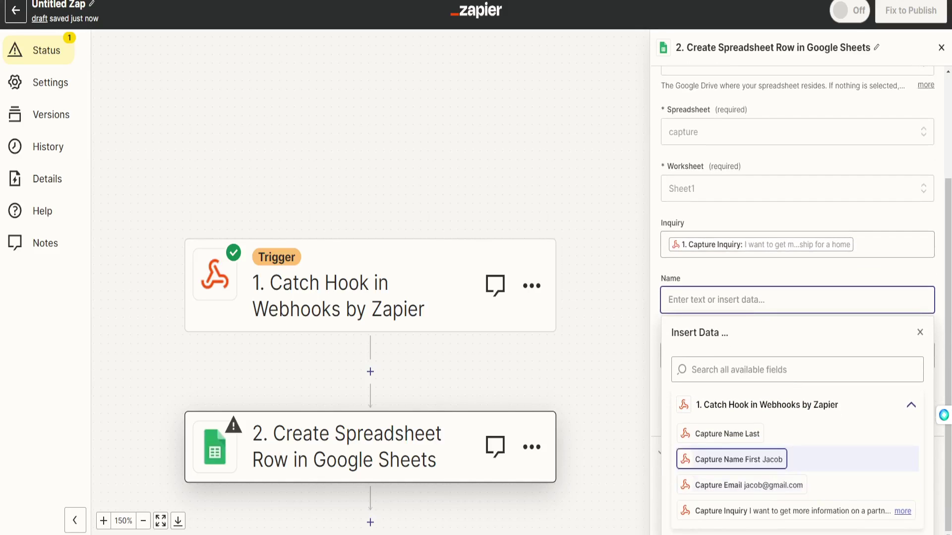
click(739, 459)
click(797, 426)
click(741, 497)
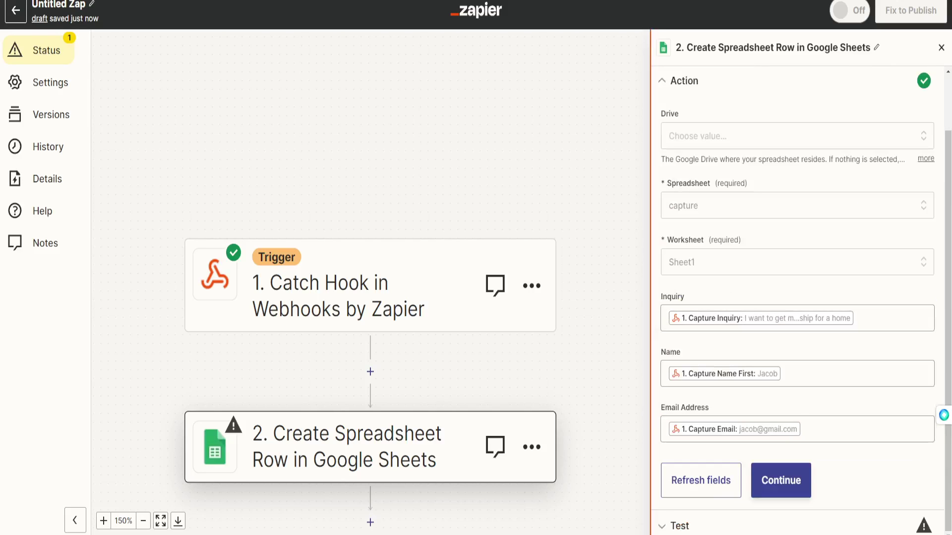
click(780, 481)
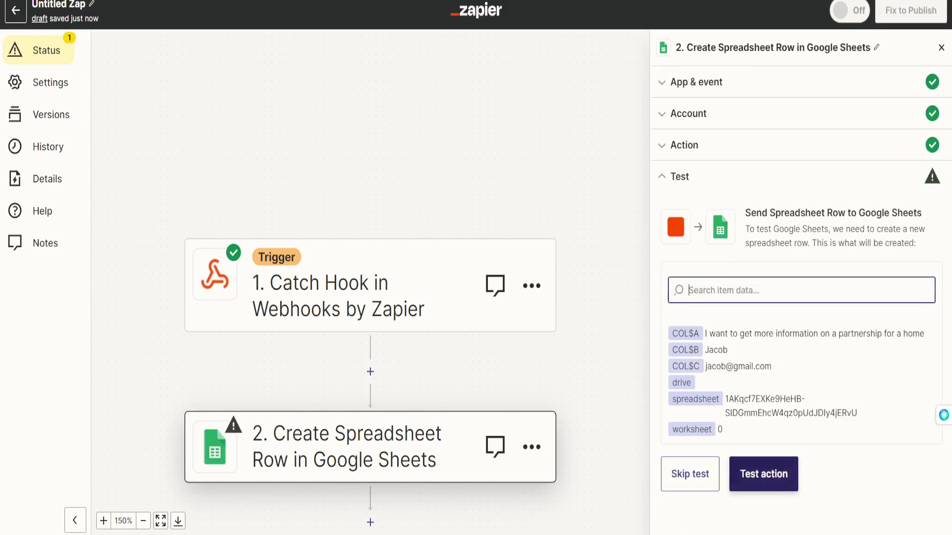
click(763, 474)
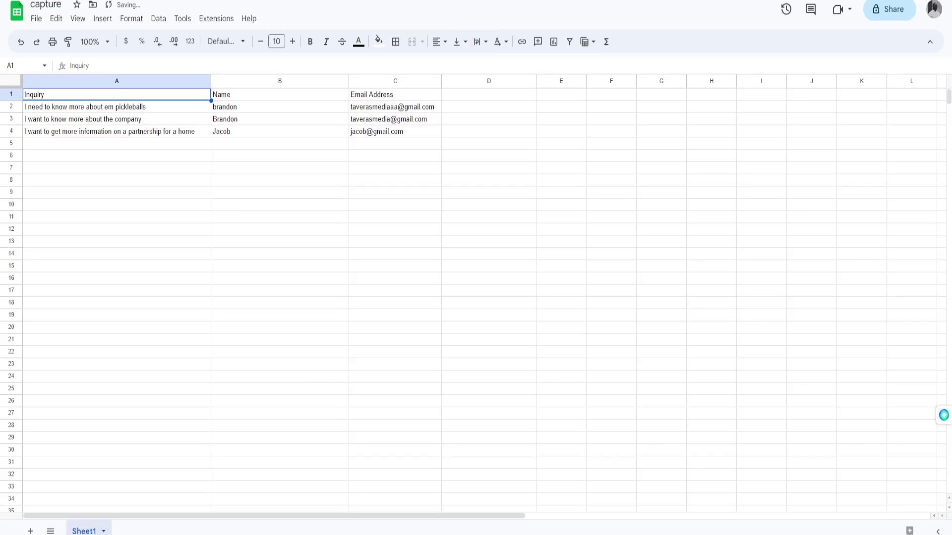
Check the new test row in the capture sheet and publish the Zap.
click(395, 278)
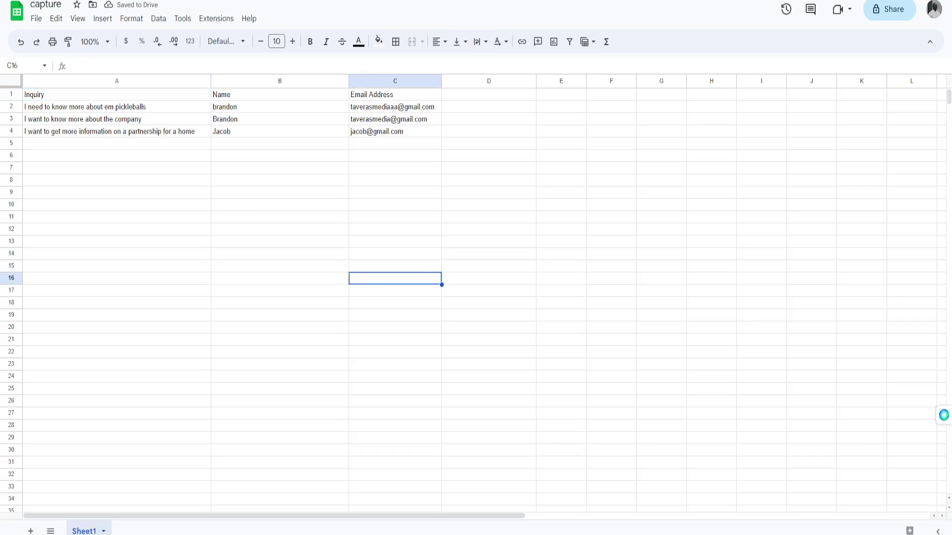
click(117, 130)
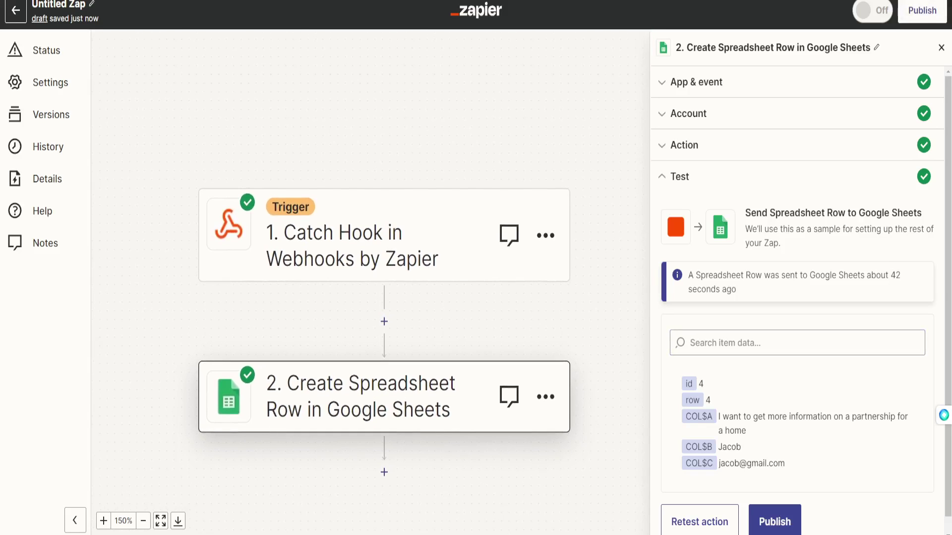
scroll(797, 301, down, 1)
click(774, 506)
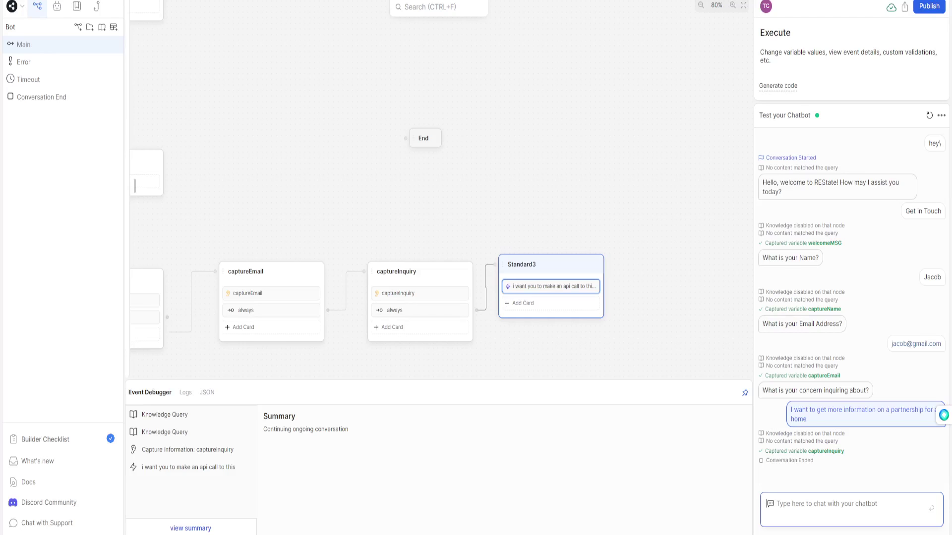
Add an always transition from Standard3 to a new Standard5 node holding a raw input question card.
drag(615, 328, 427, 237)
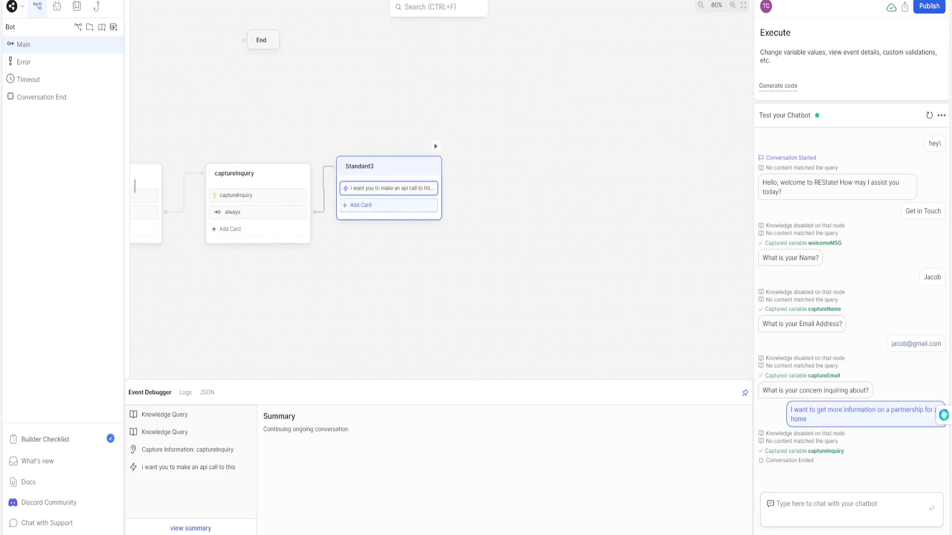
click(359, 205)
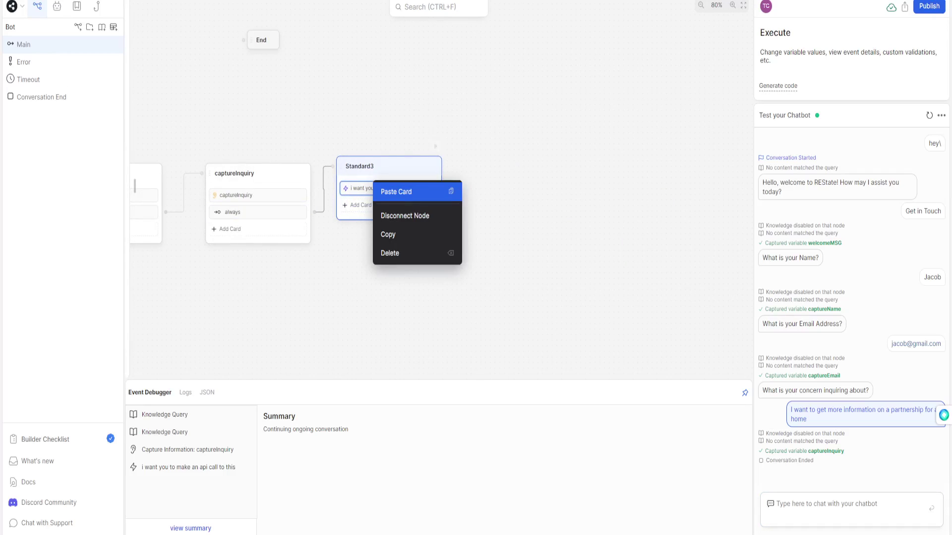
click(394, 190)
drag(445, 205, 489, 140)
click(516, 150)
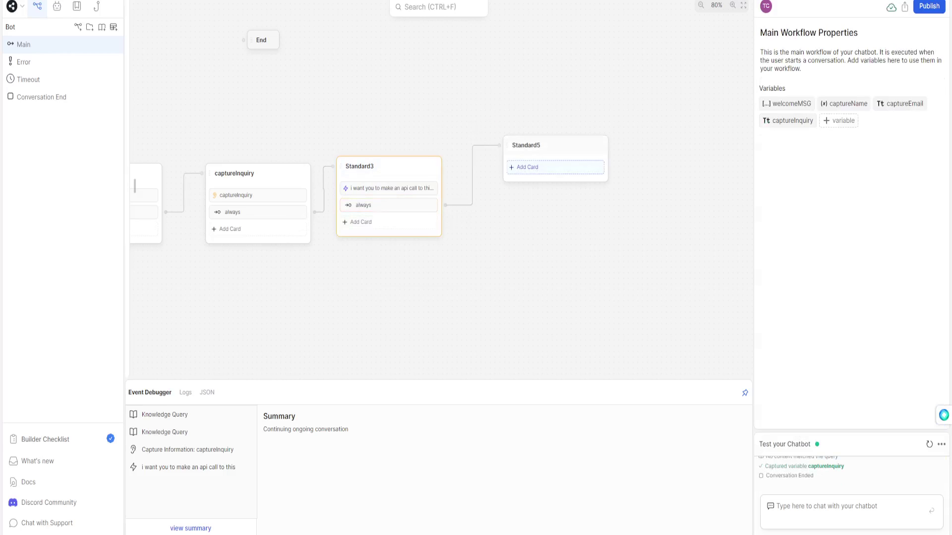
drag(527, 168, 491, 189)
mouse_move(162, 103)
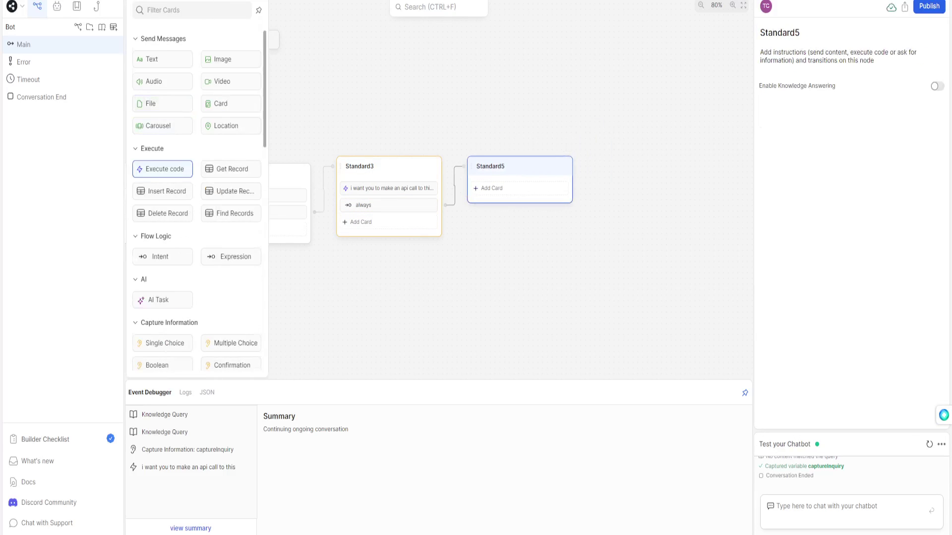
scroll(189, 179, down, 6)
drag(231, 122, 495, 189)
text(Perfect! Thank you @cap)
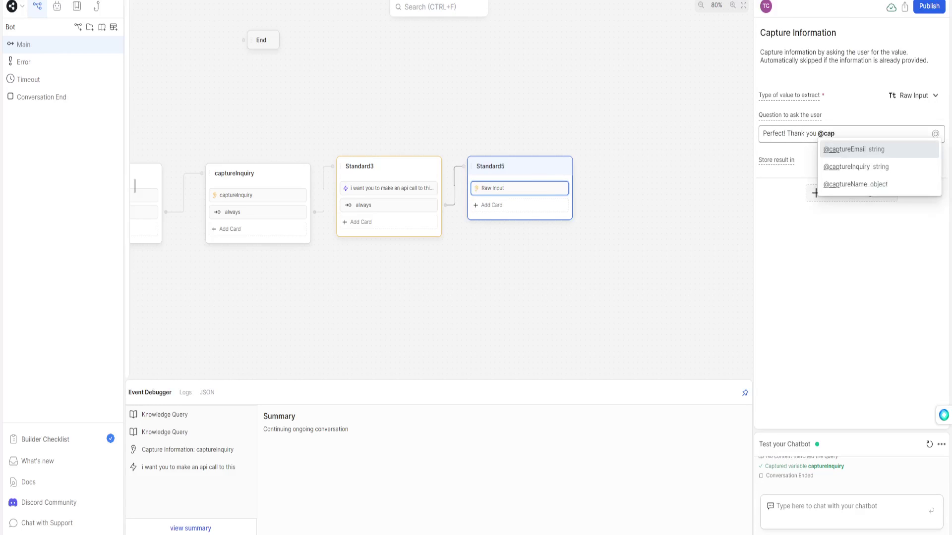
key(Down)
key(Down)
key(Return)
text(, we have sent)
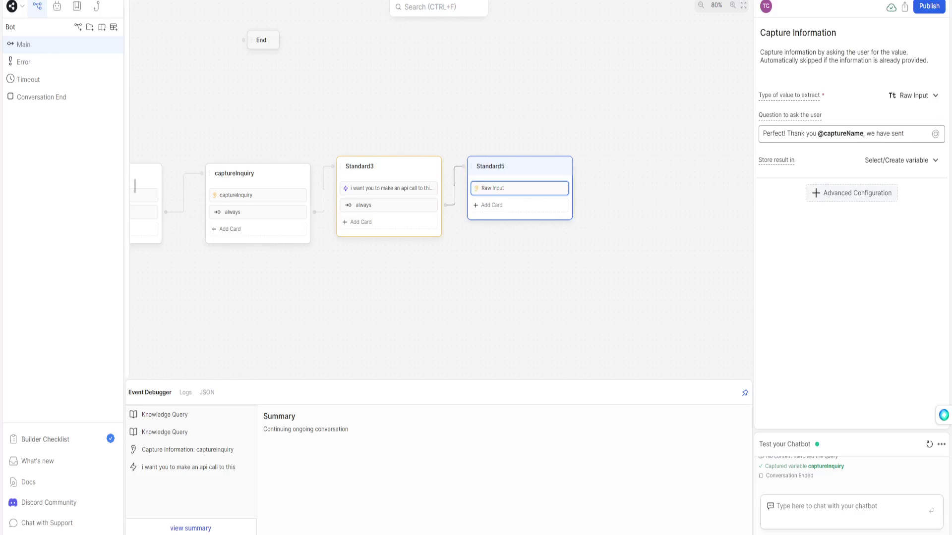
text( your inquiry to our team)
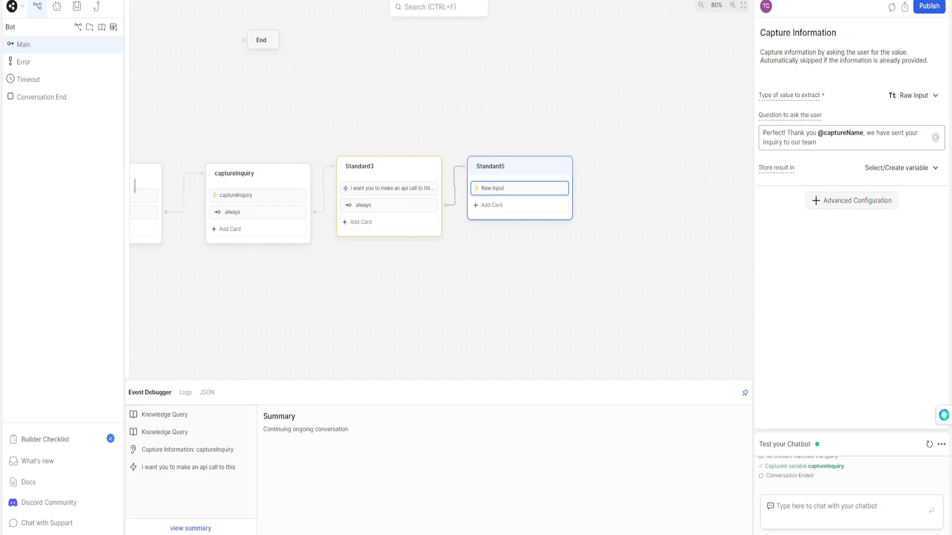
text(. Expect a call)
key(BackSpace)
key(BackSpace)
key(BackSpace)
key(BackSpace)
text(email from one of our meme)
key(BackSpace)
text(be)
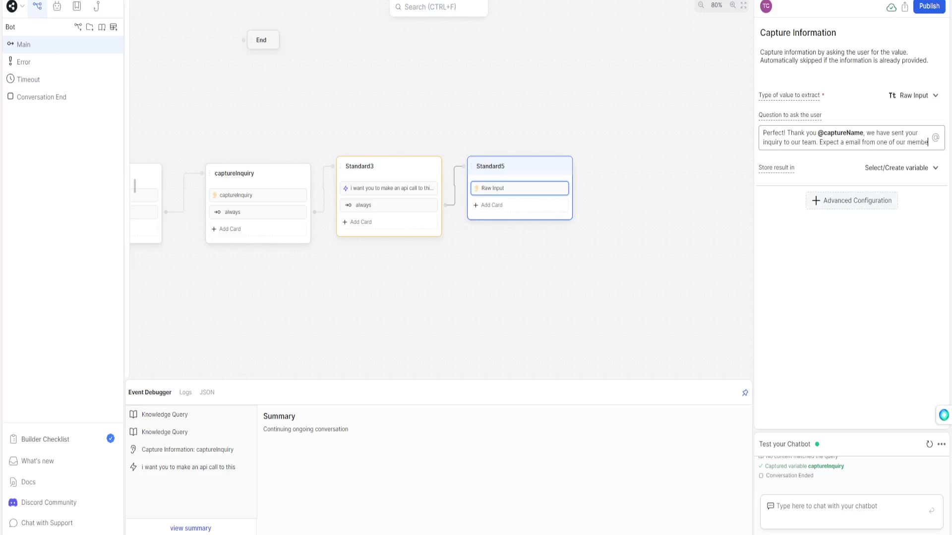
text(rs soon, is there anything I may)
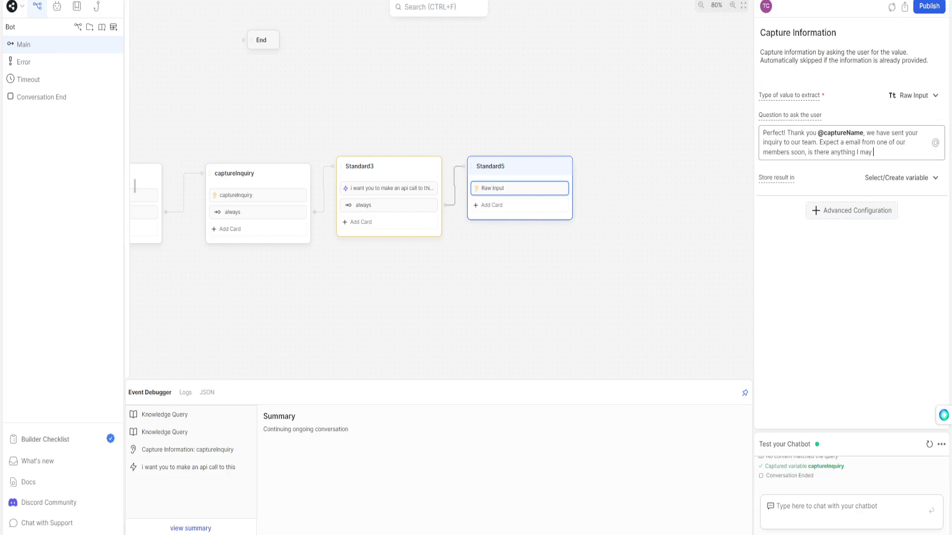
text( else I may assist you with today)
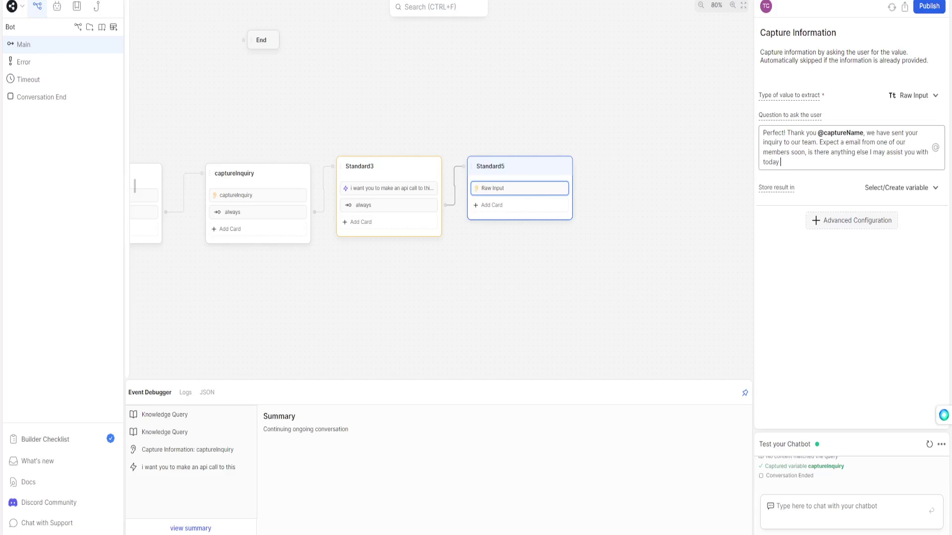
text( @)
key(Return)
text(?)
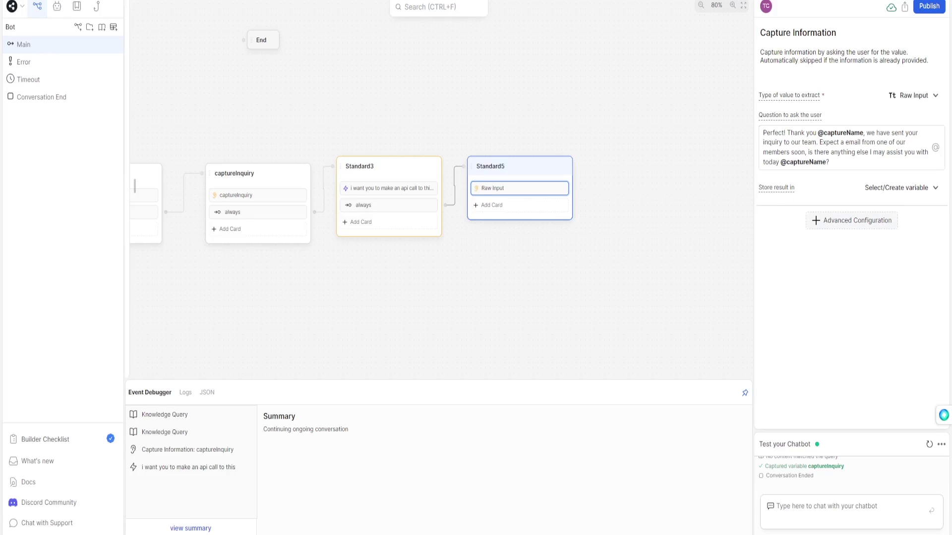
drag(788, 133, 762, 133)
key(ctrl+b)
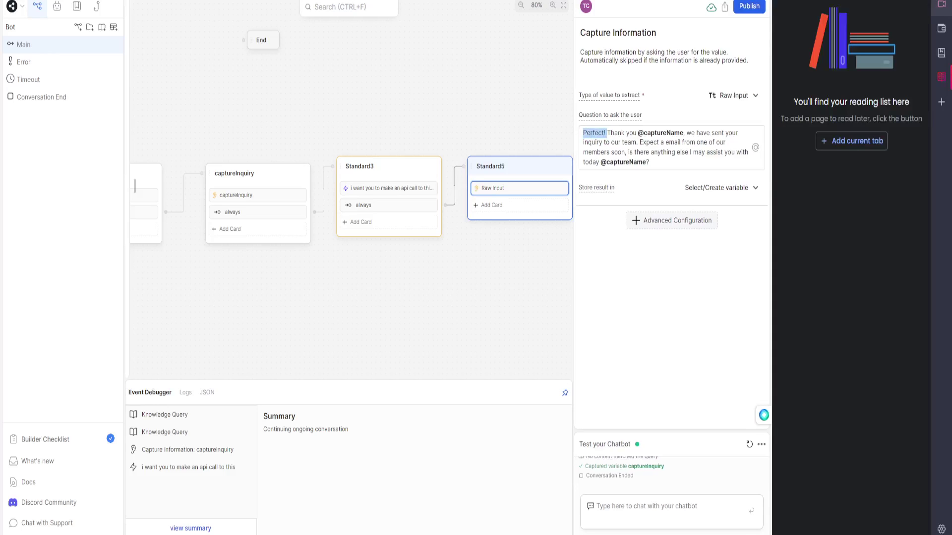
click(941, 77)
click(826, 152)
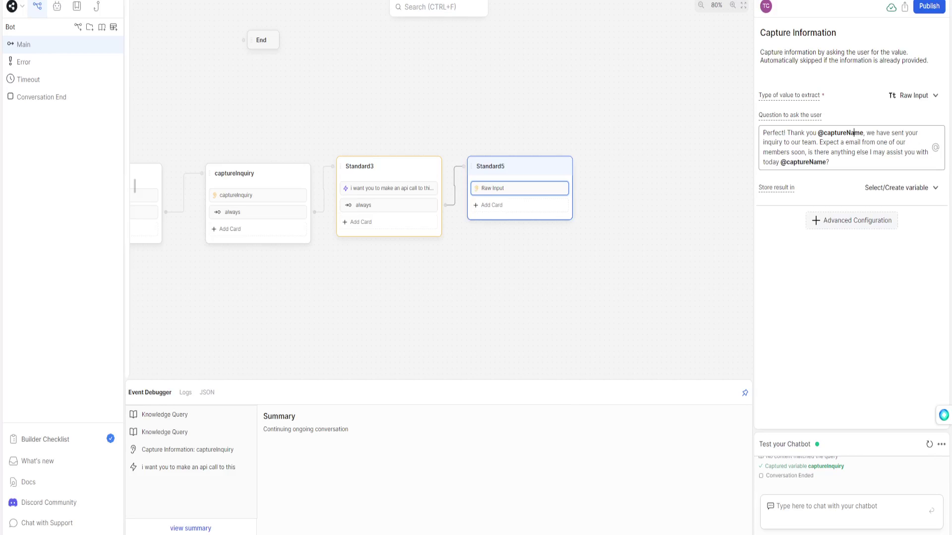
Rename Standard3 to apiCall and Standard5 to thank_you.
drag(600, 129, 680, 130)
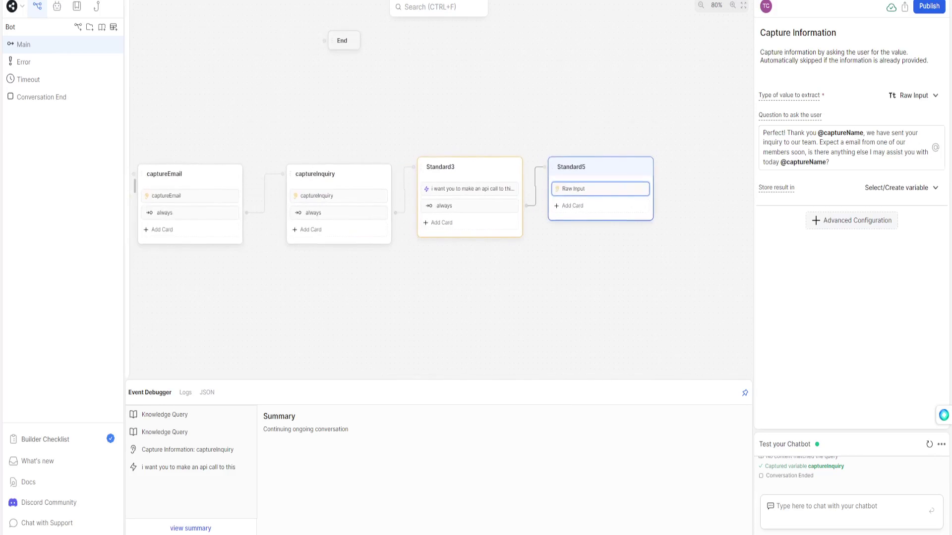
click(457, 167)
text(apiCall)
key(Return)
click(570, 167)
text(thank_you)
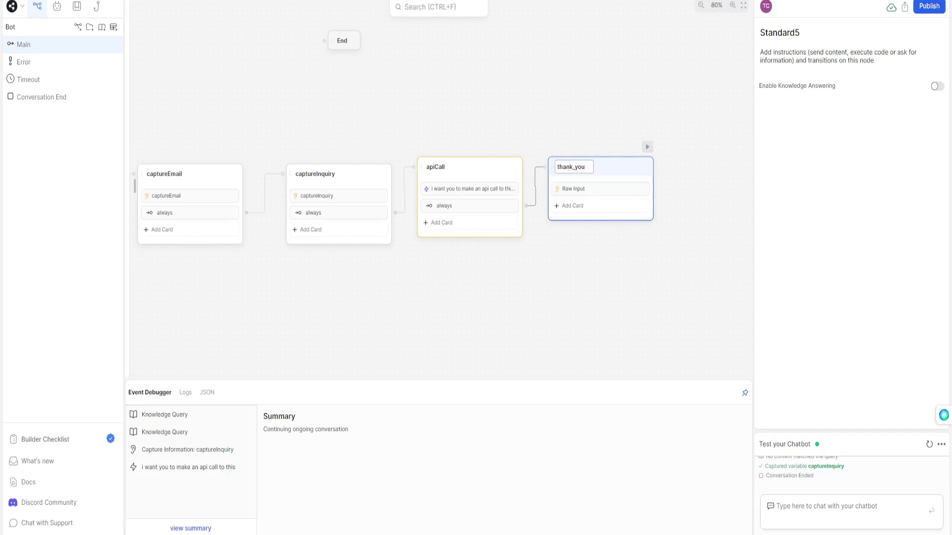
key(Return)
key(Escape)
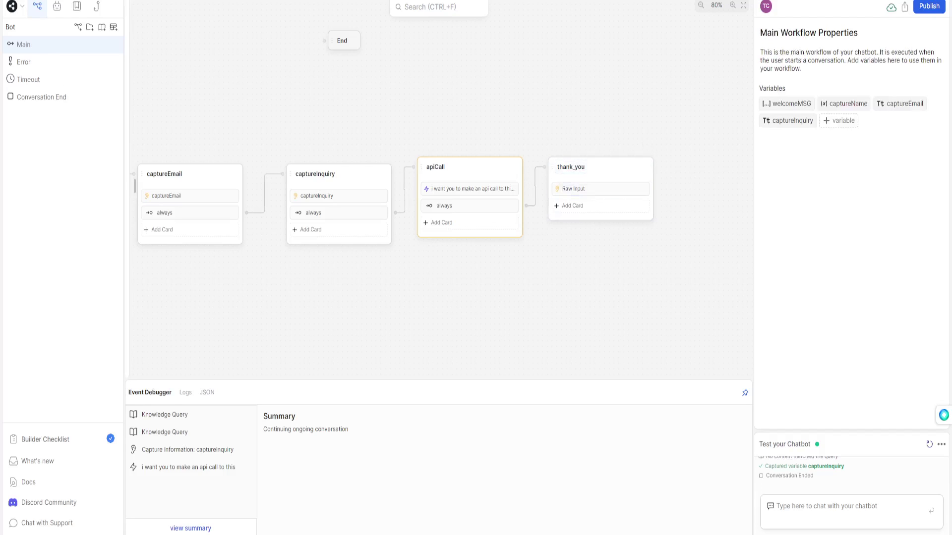
Restart the test chat and send 'hey'.
click(767, 505)
text(hey)
key(Return)
Choose Get in Touch and answer with a test name, e-mail and 'I wanna see a house'.
click(897, 219)
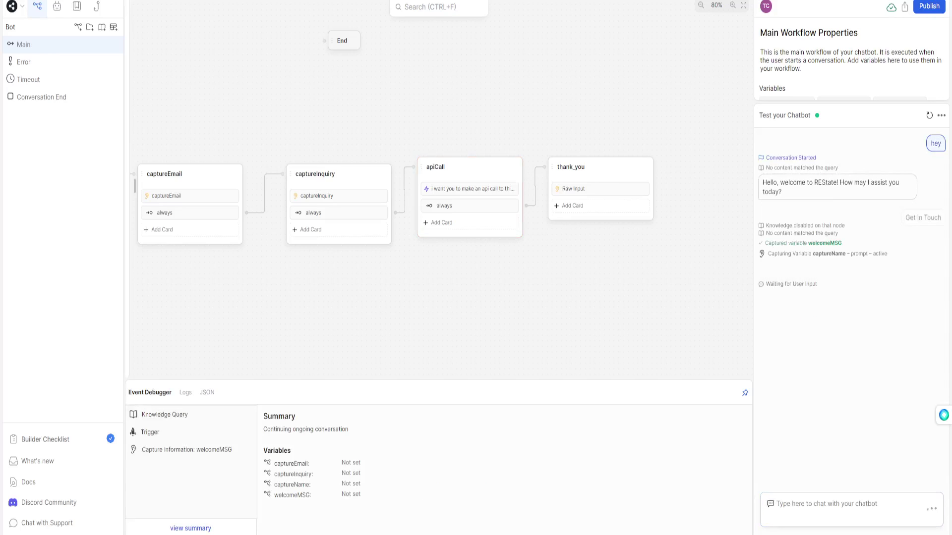
text(law law)
key(Return)
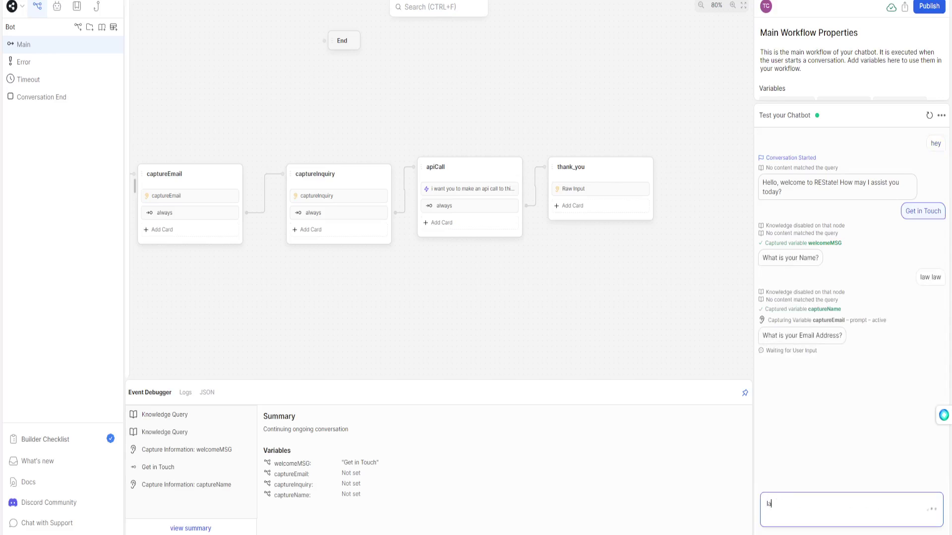
key(Return)
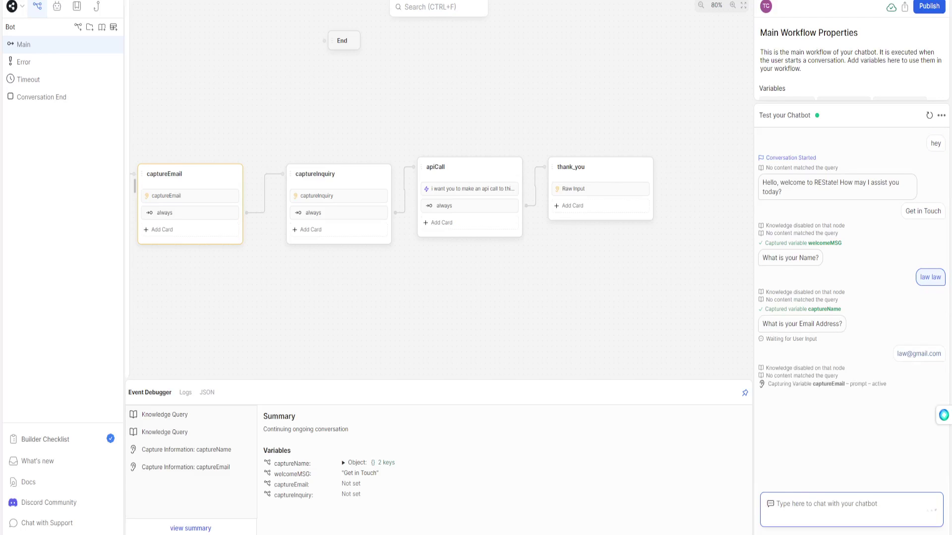
text(I wanna see a house)
key(Return)
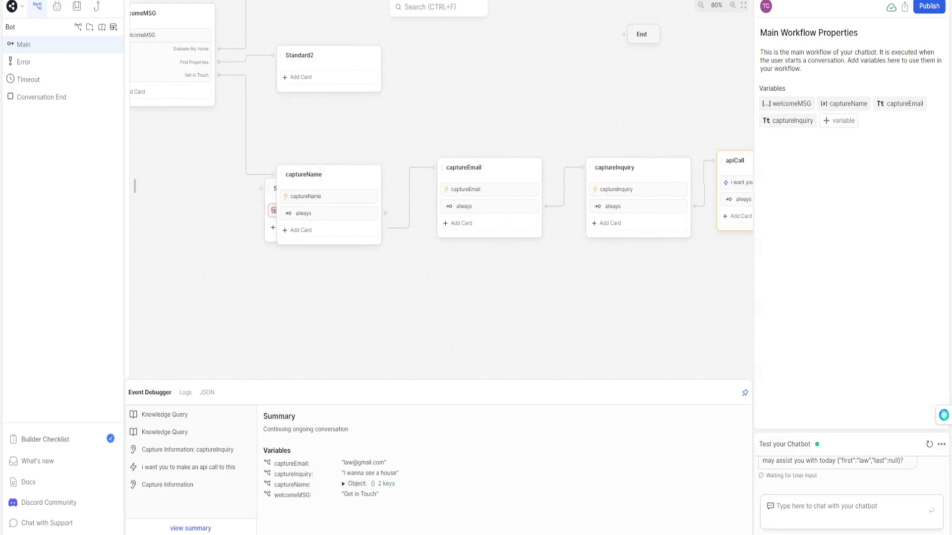
Delete the stray Standard4 node and move captureName back into the row.
drag(304, 174, 345, 119)
click(332, 197)
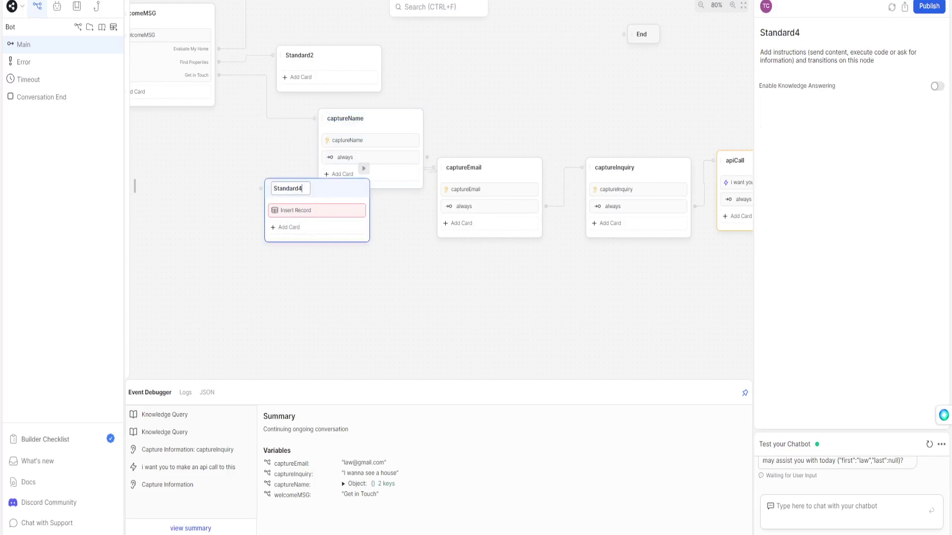
right_click(333, 197)
click(353, 270)
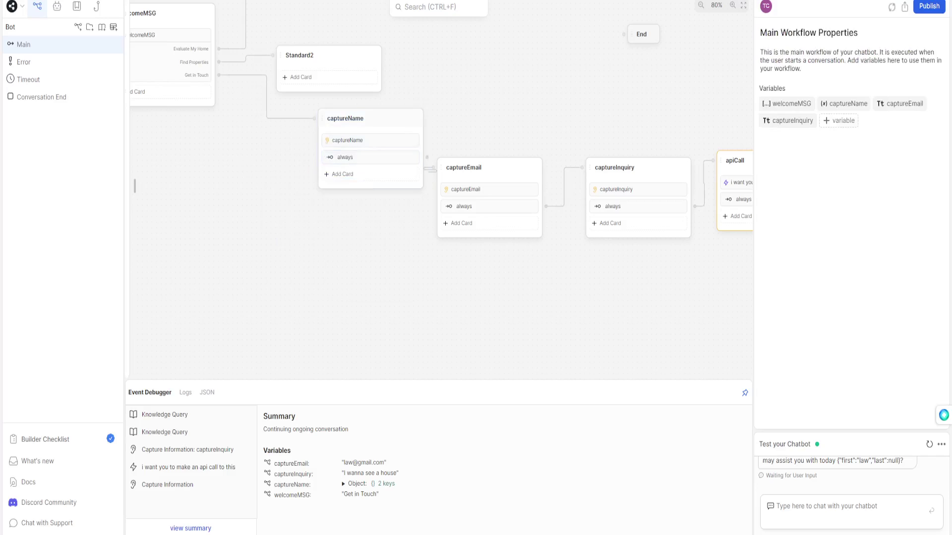
click(370, 140)
drag(370, 140, 328, 200)
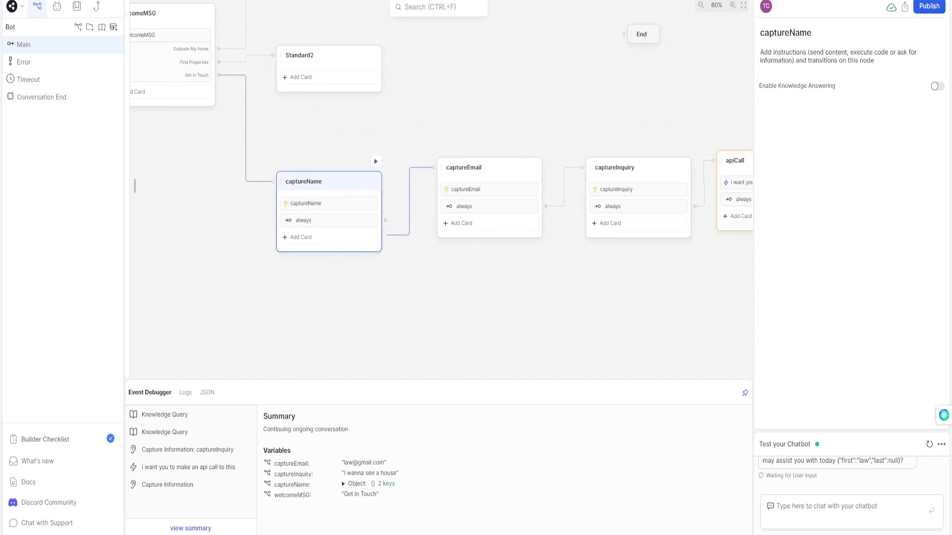
Set both the captureName and captureEmail questions to extract Raw Input.
click(300, 247)
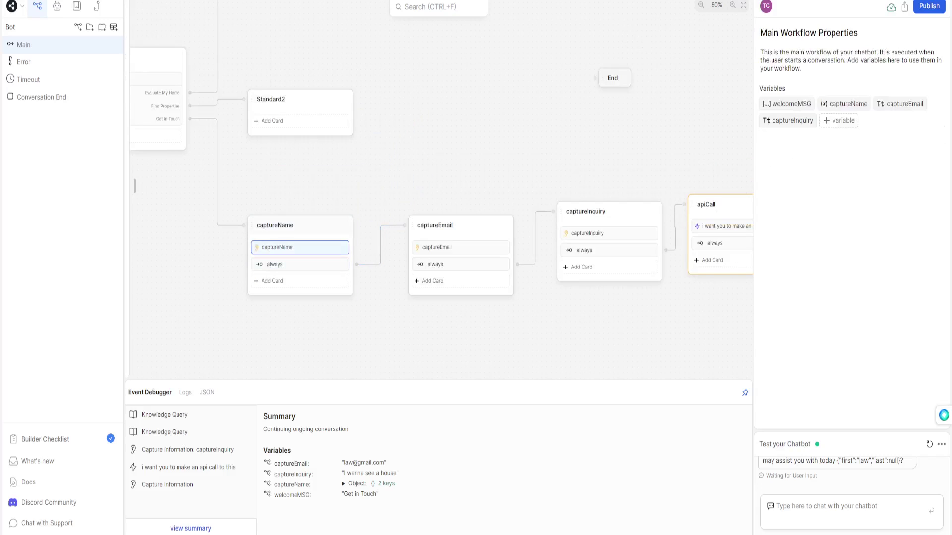
click(908, 95)
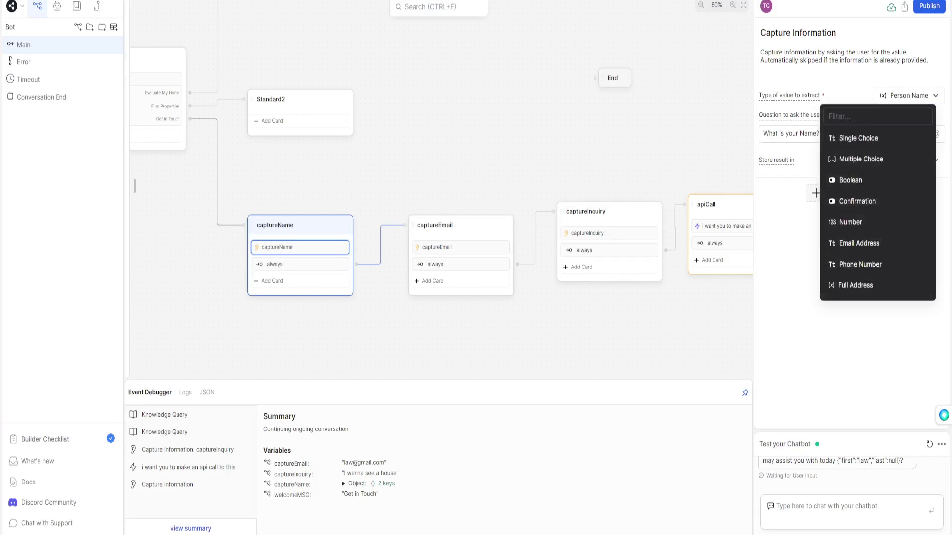
scroll(877, 154, down, 4)
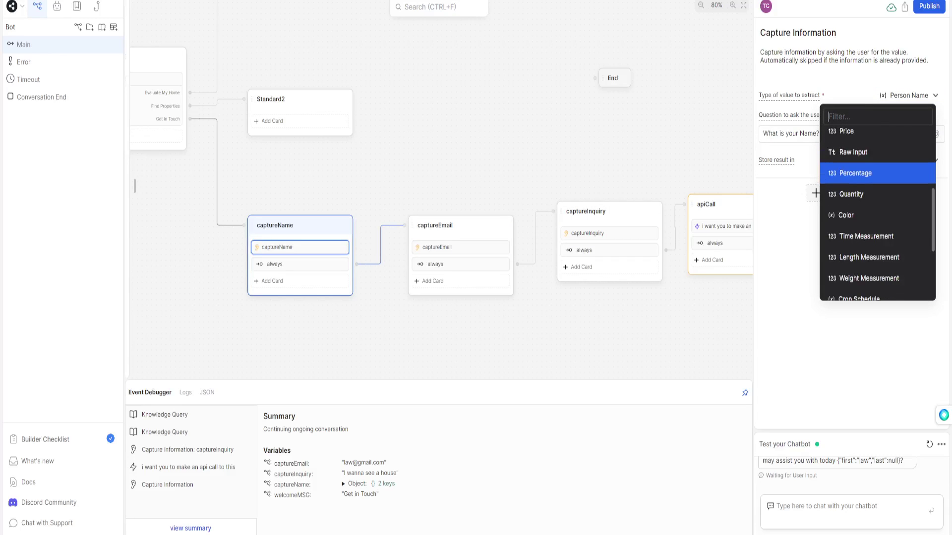
click(853, 152)
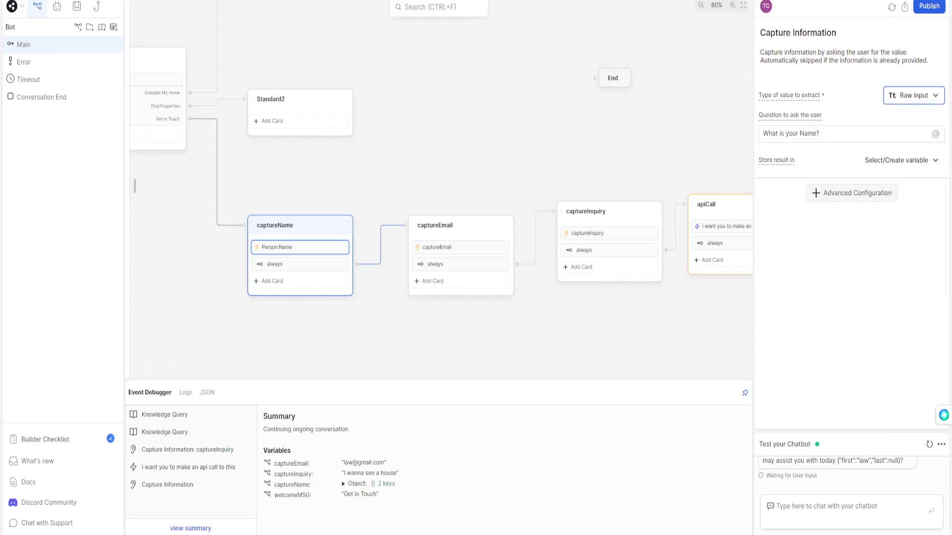
click(322, 247)
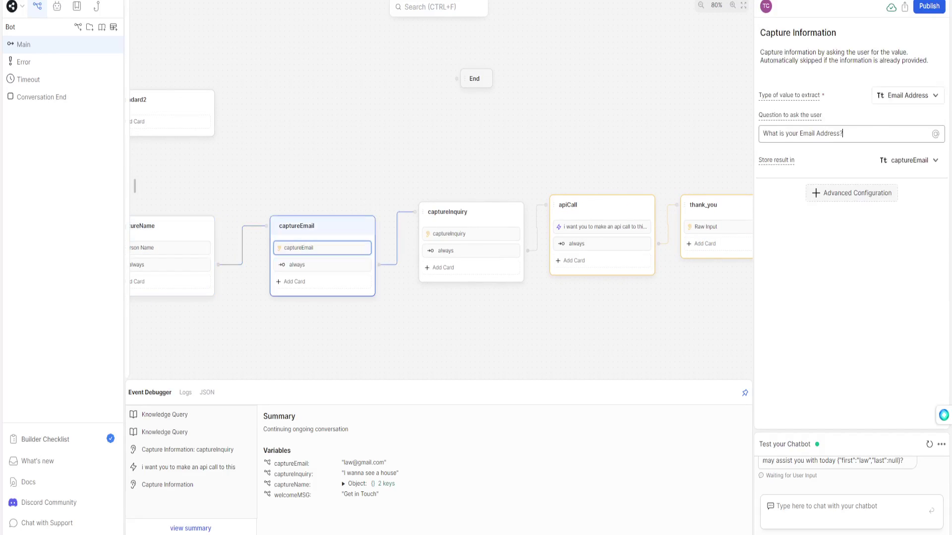
click(907, 95)
scroll(878, 222, down, 4)
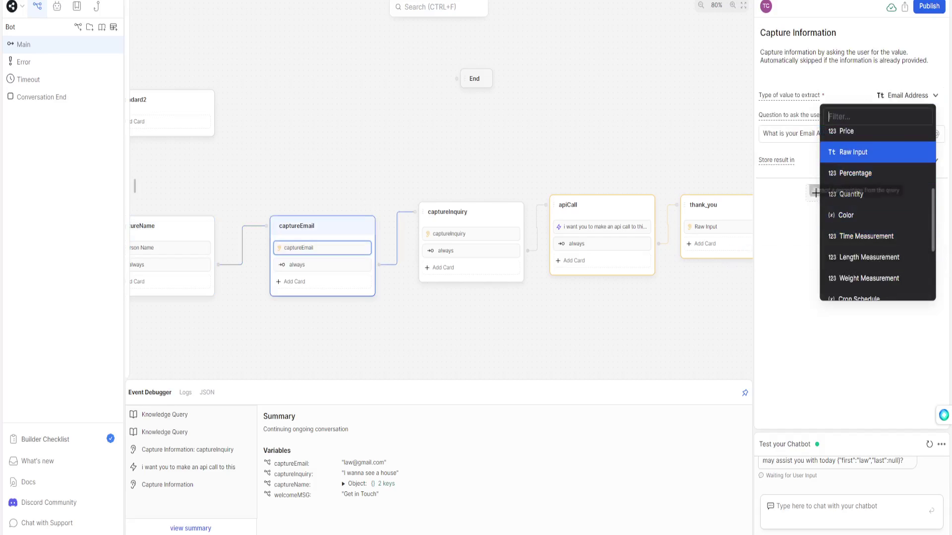
click(852, 152)
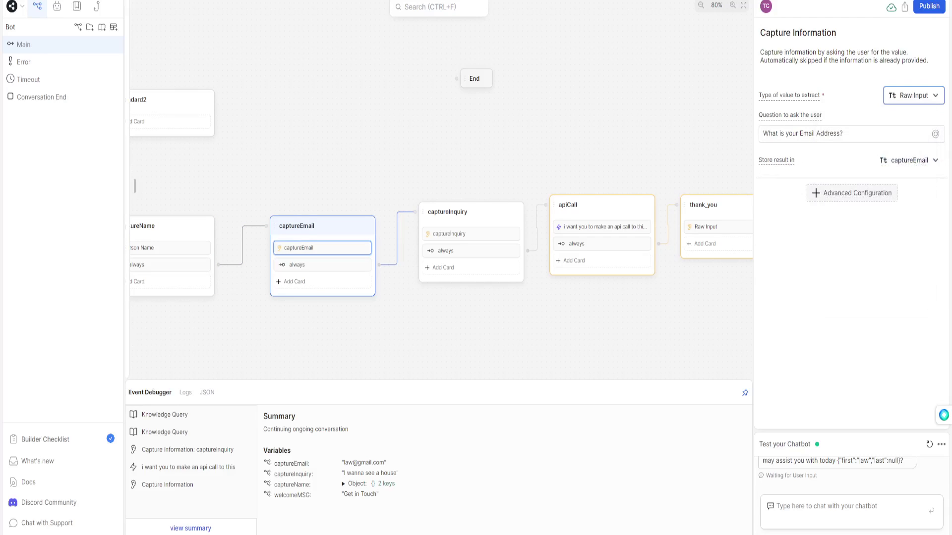
key(Escape)
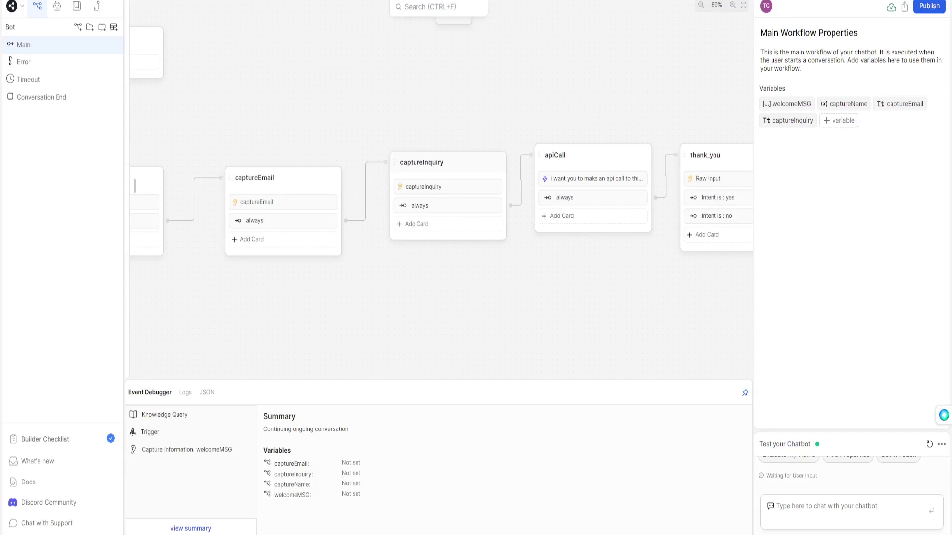
drag(421, 162, 422, 170)
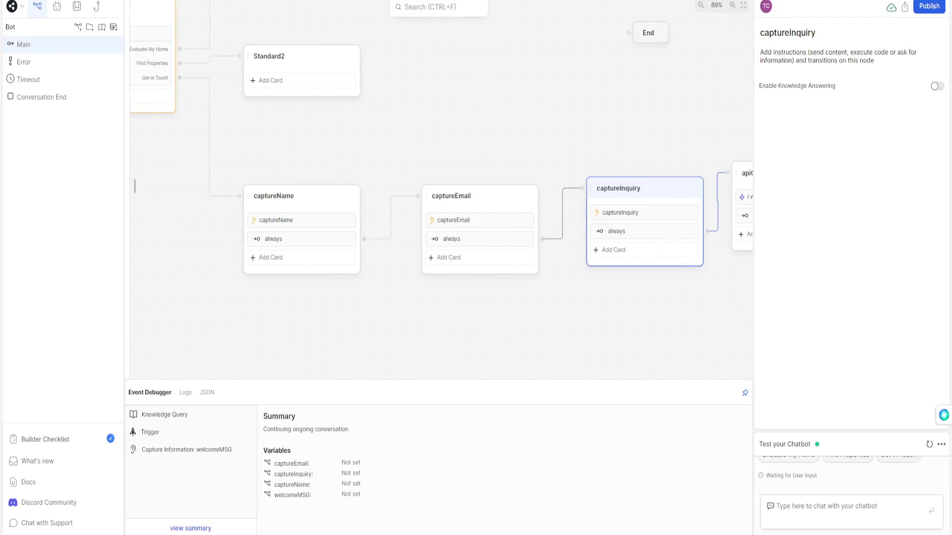
drag(645, 307, 217, 261)
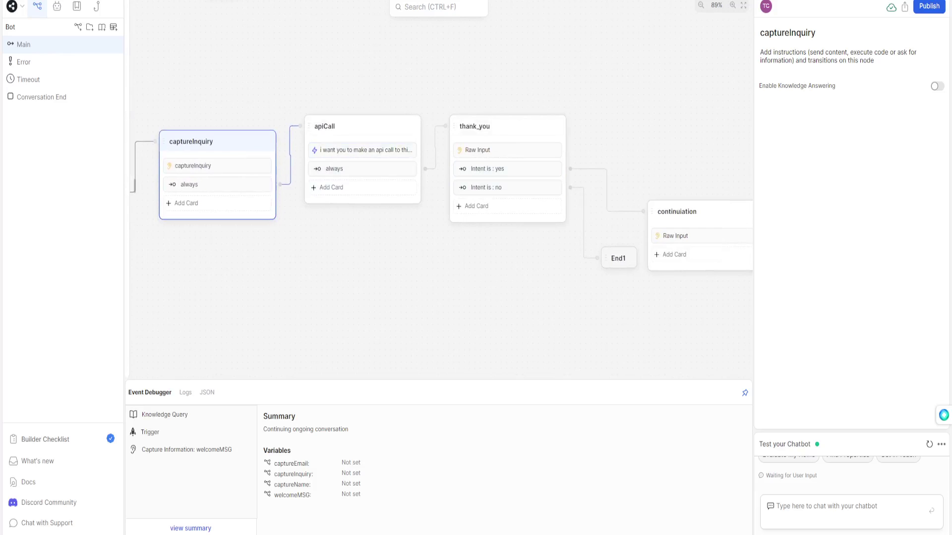
click(507, 126)
drag(560, 308, 496, 316)
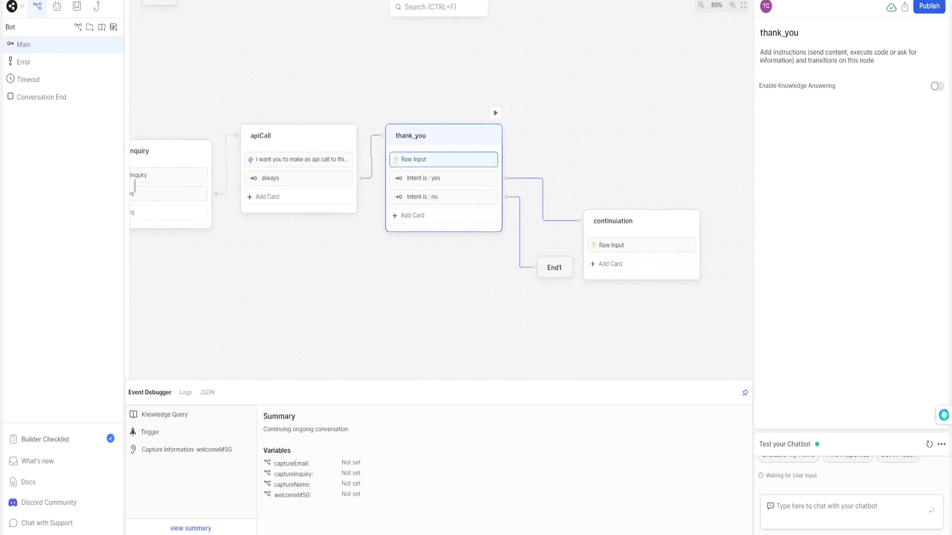
click(443, 159)
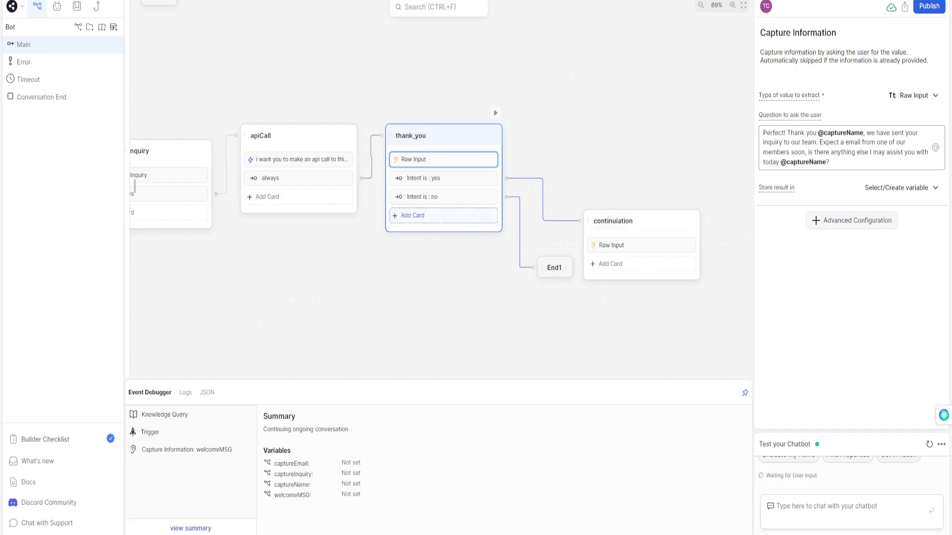
click(443, 178)
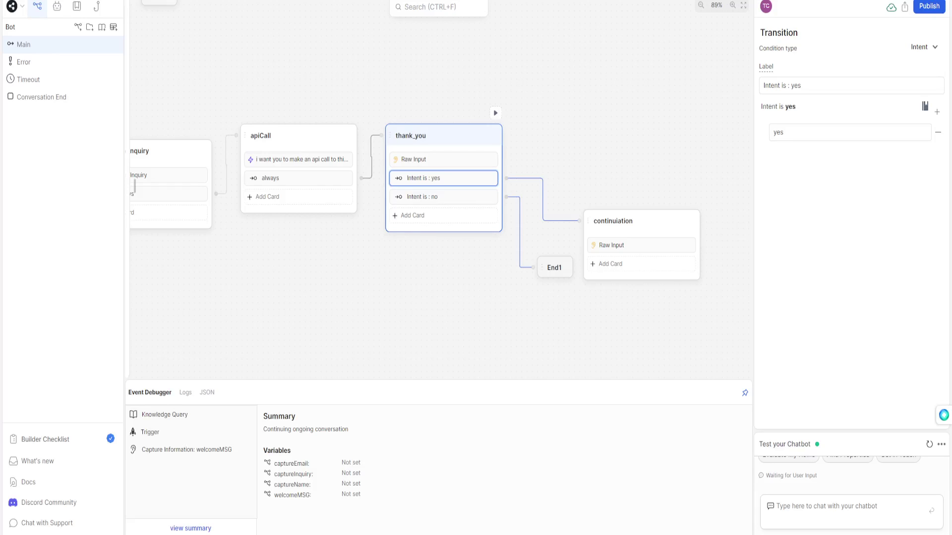
key(Escape)
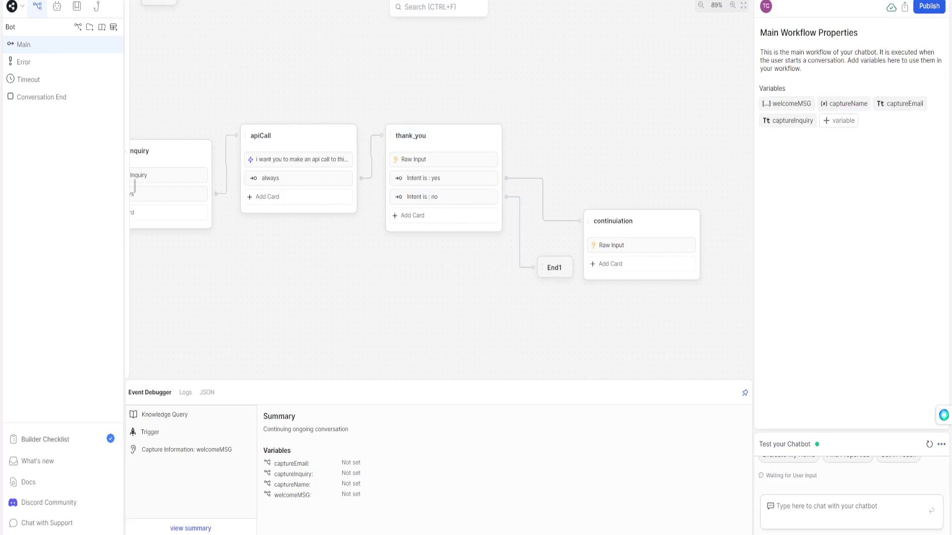
click(929, 444)
Greet the bot, choose Get in Touch, and give a name and e-mail, correcting an incomplete address.
text(hey)
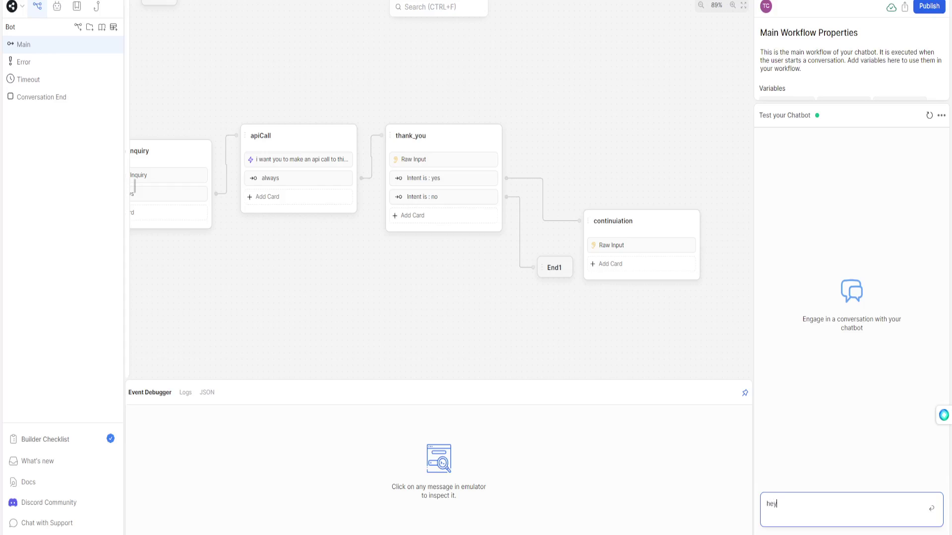
key(Return)
click(897, 220)
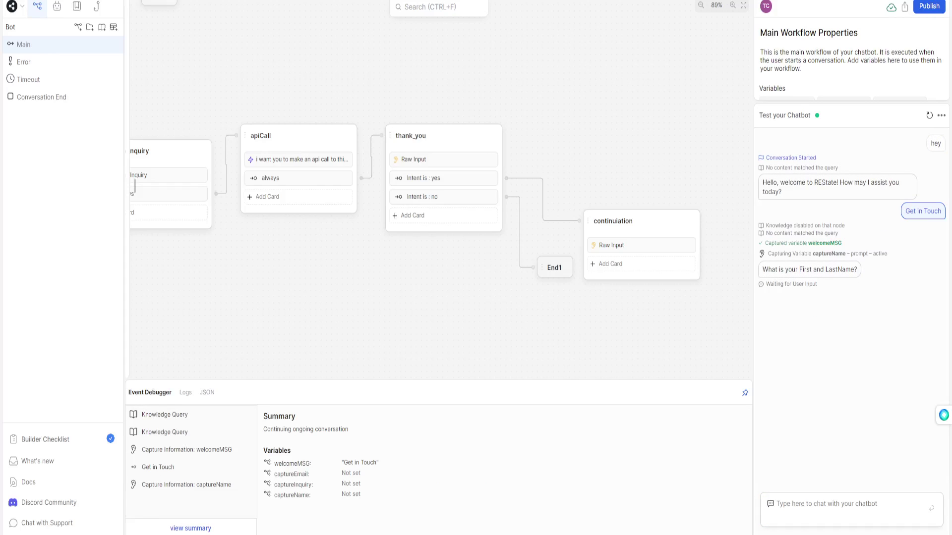
key(Return)
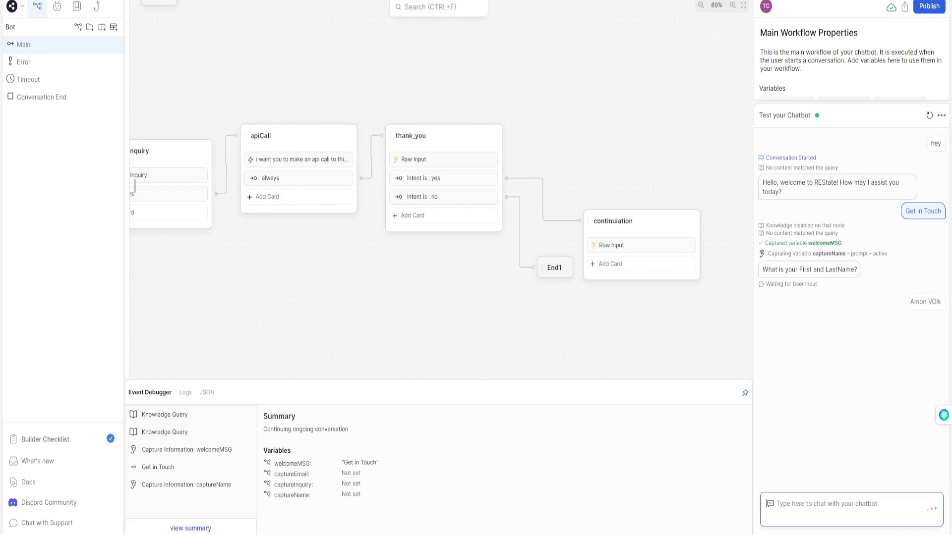
text(amon)
key(Return)
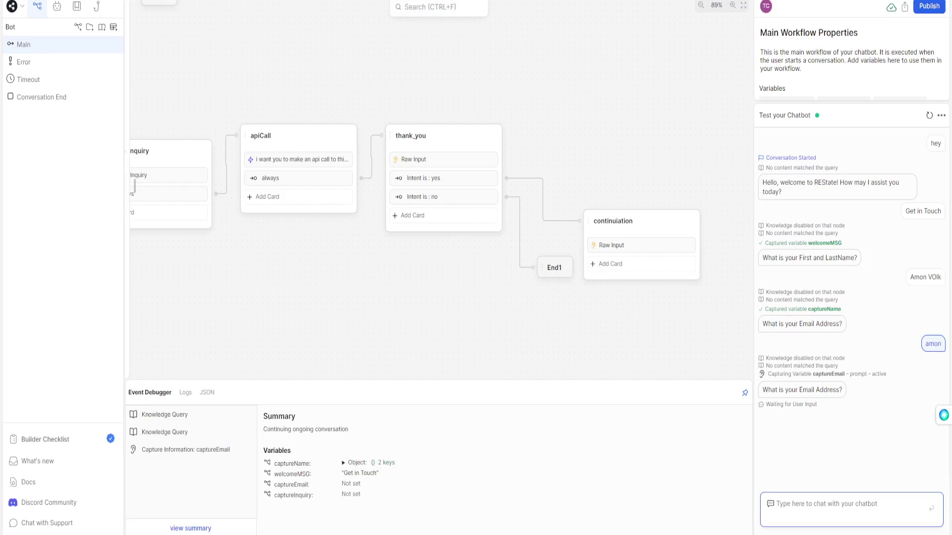
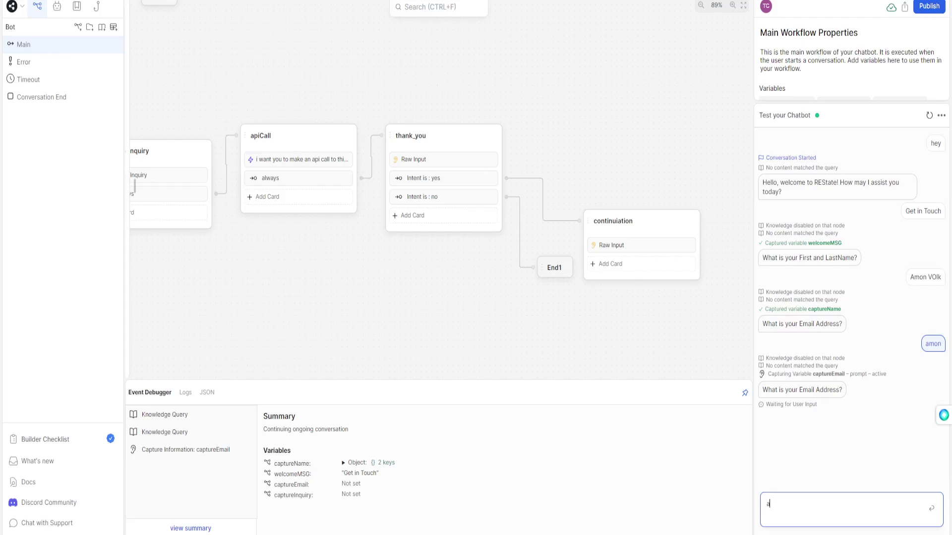
key(Return)
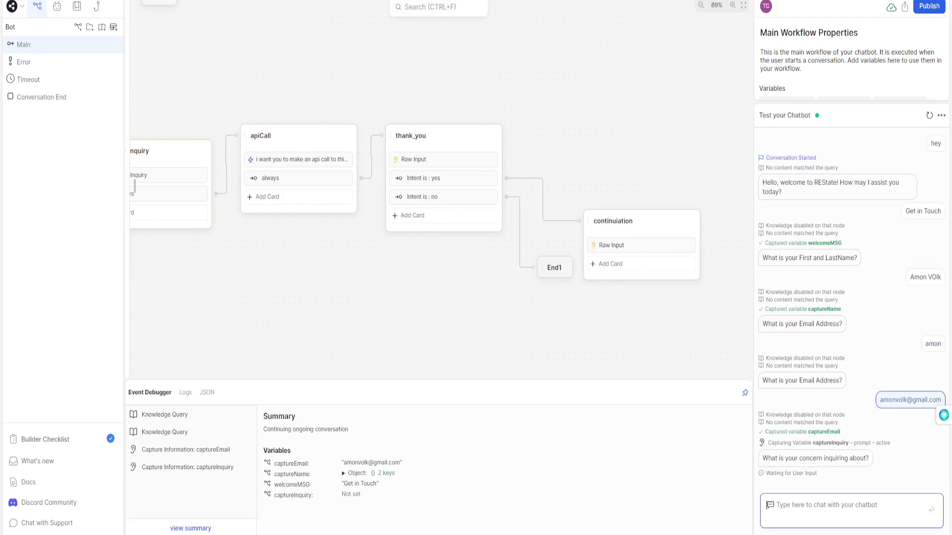
Send 'homes' as the inquiry and answer yes to the follow-up question.
text(homes)
key(Return)
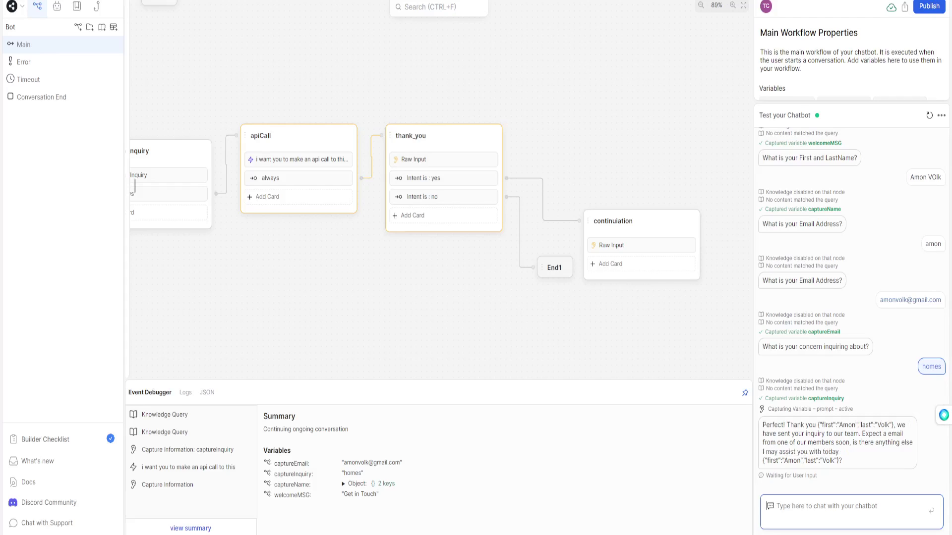
text(yes)
key(Return)
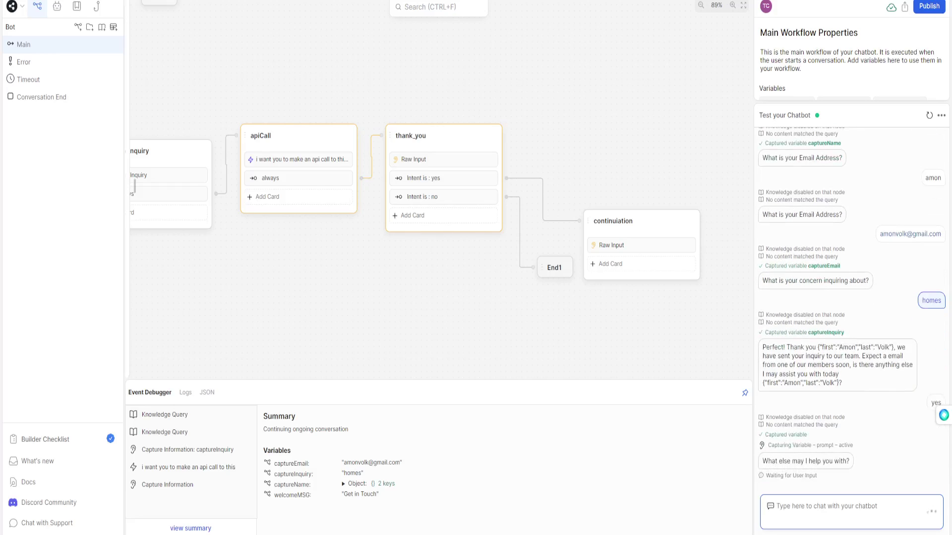
Drag the Standard2 node on the Find Properties branch lower, leaving its name unchanged.
click(639, 223)
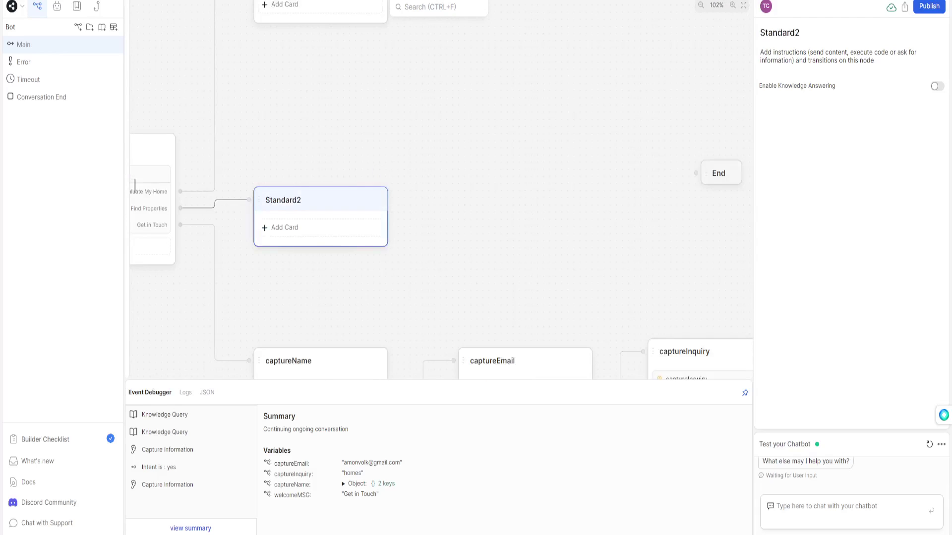
double_click(355, 216)
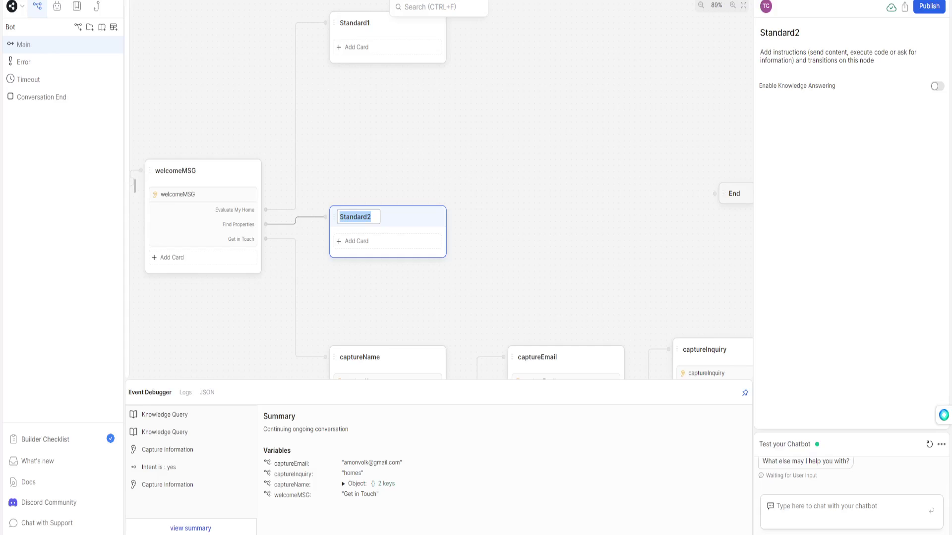
key(Return)
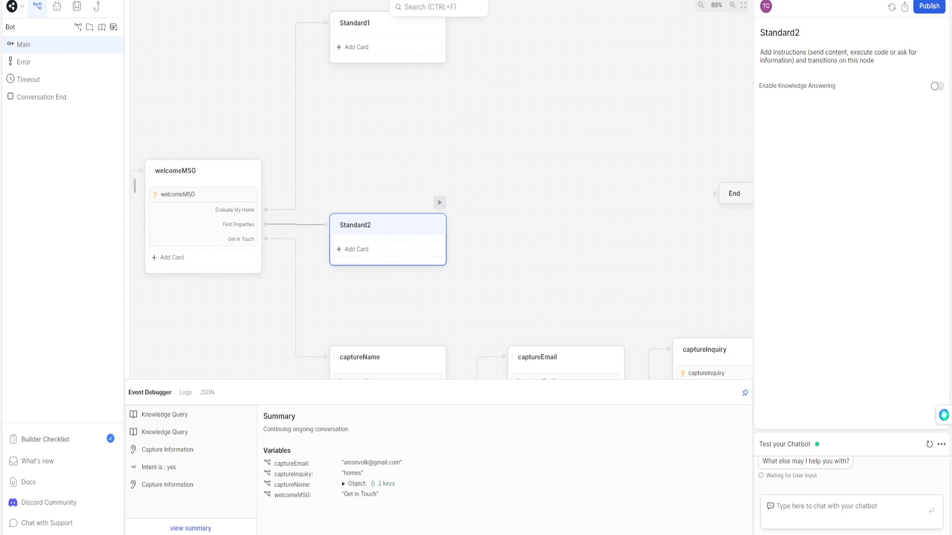
key(Escape)
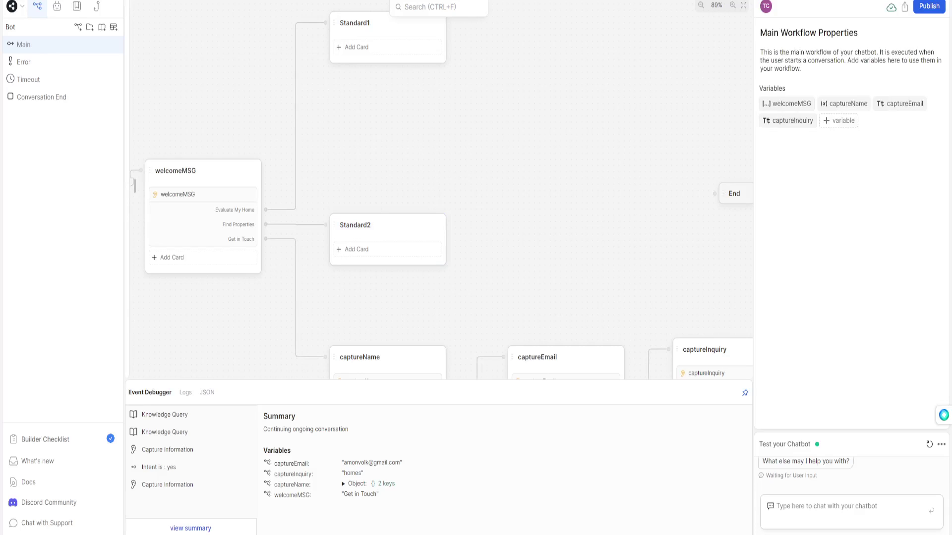
drag(355, 225, 348, 287)
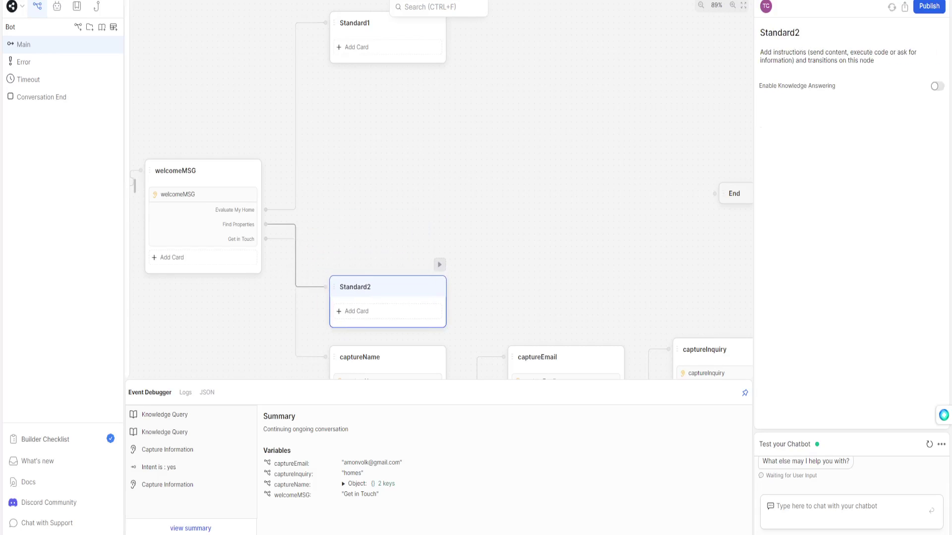
key(Escape)
scroll(441, 198, up, 3)
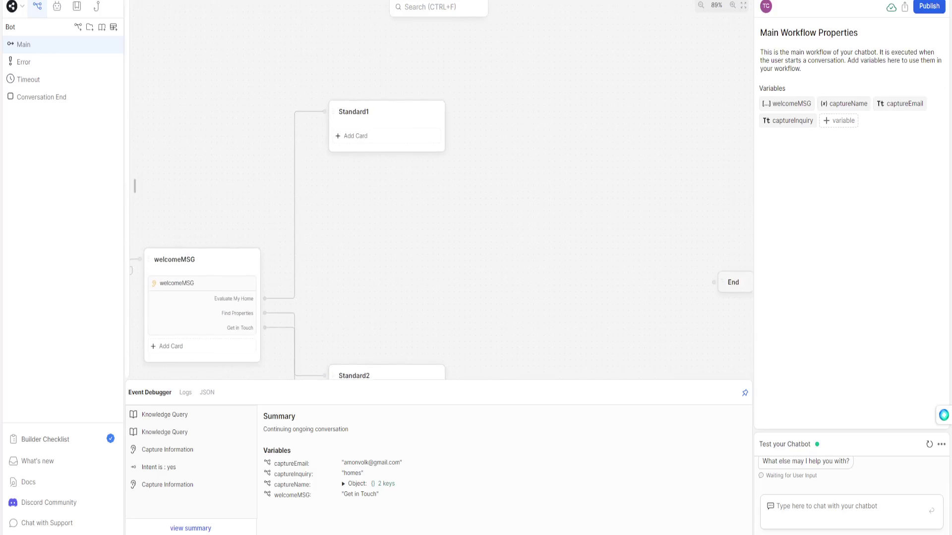
Rename the Standard1 node on the Evaluate My Home branch to captureHome.
click(386, 112)
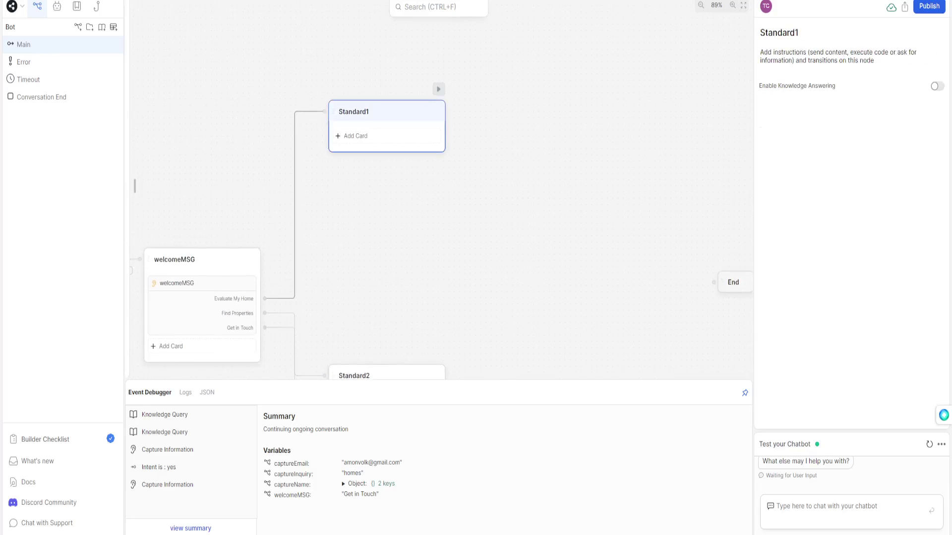
double_click(354, 111)
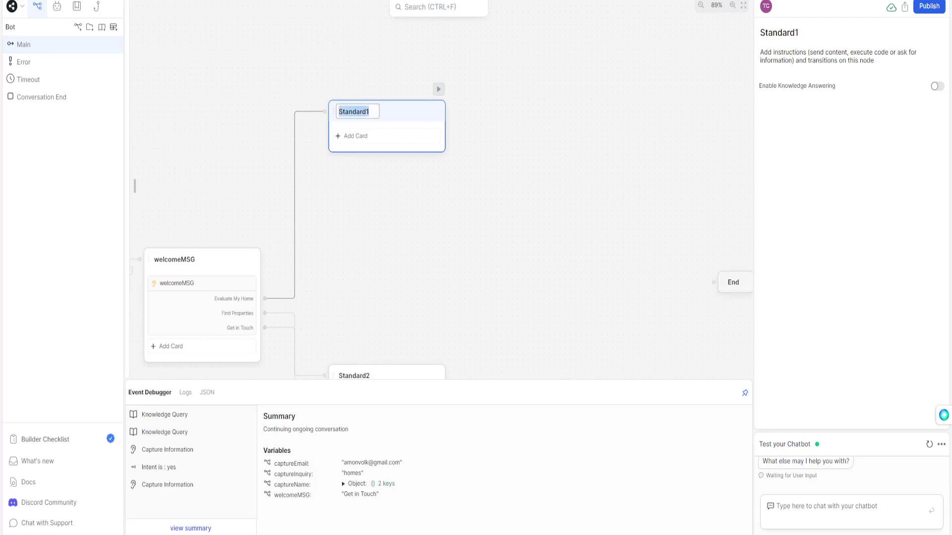
text(captureHome)
key(Return)
click(379, 111)
key(Tab)
Add a Raw Input card asking "What kind of home do you have?" and enable predefined answer choices.
mouse_move(135, 185)
drag(230, 198, 428, 129)
text(What kind of home do you have?)
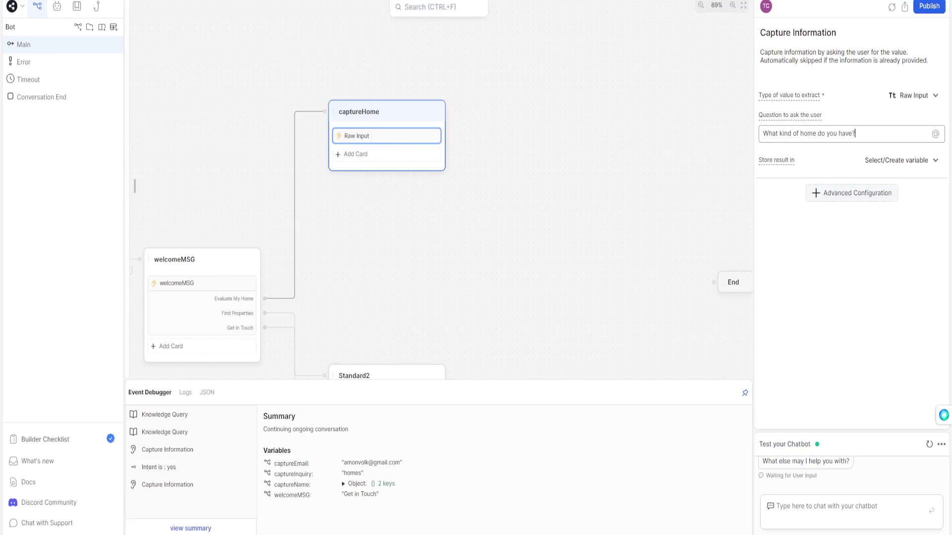
click(900, 160)
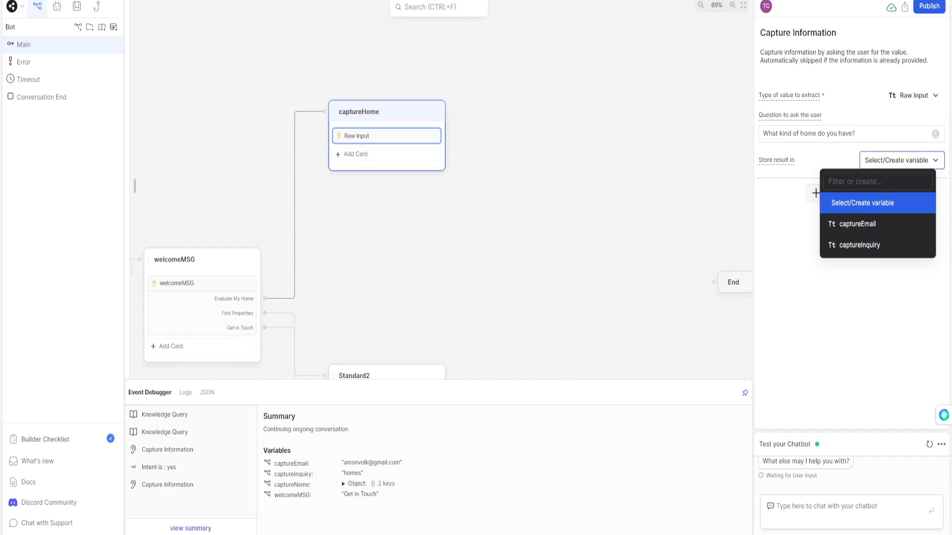
click(815, 192)
click(851, 193)
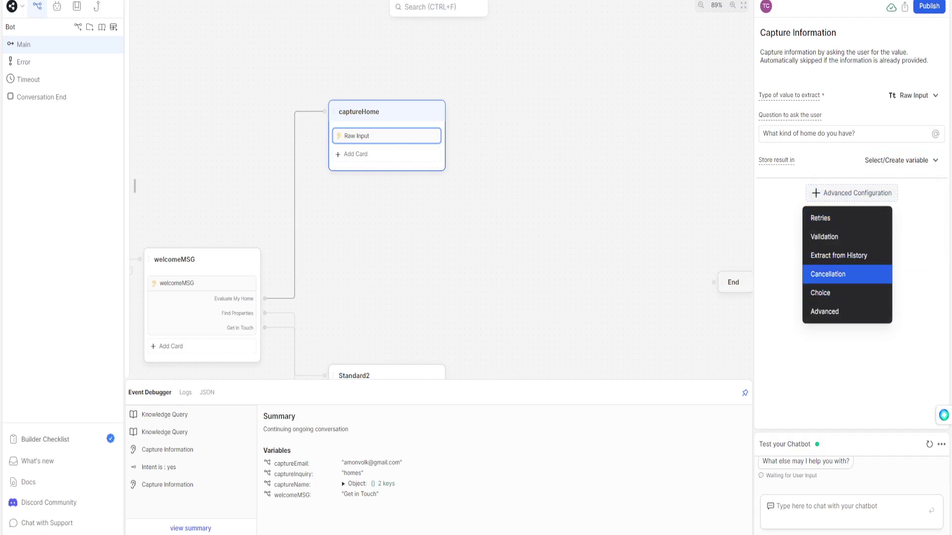
click(838, 293)
Try answer choices Waterfront Home, Single Family Home and Trailer Home, then undo them.
click(937, 211)
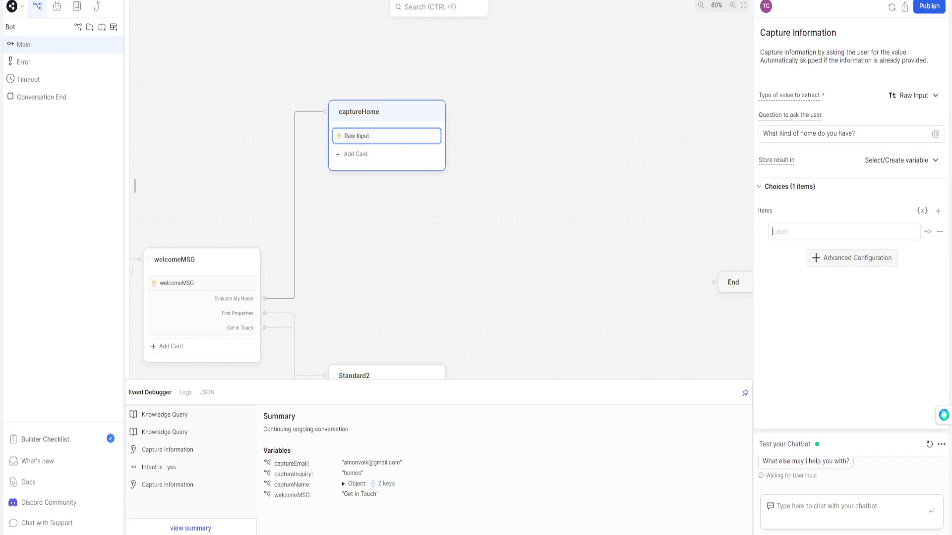
click(937, 211)
click(793, 231)
text(Waterfront Home)
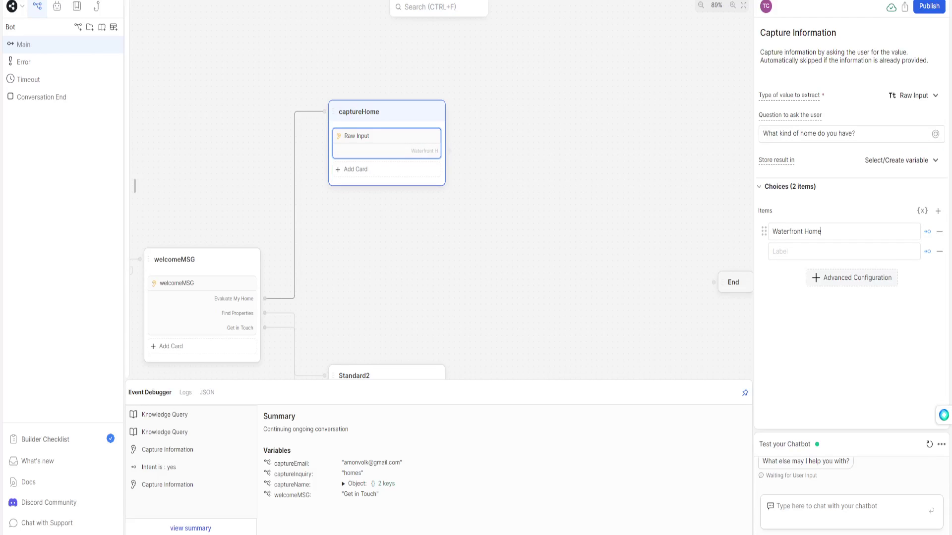
click(793, 251)
text(Single F)
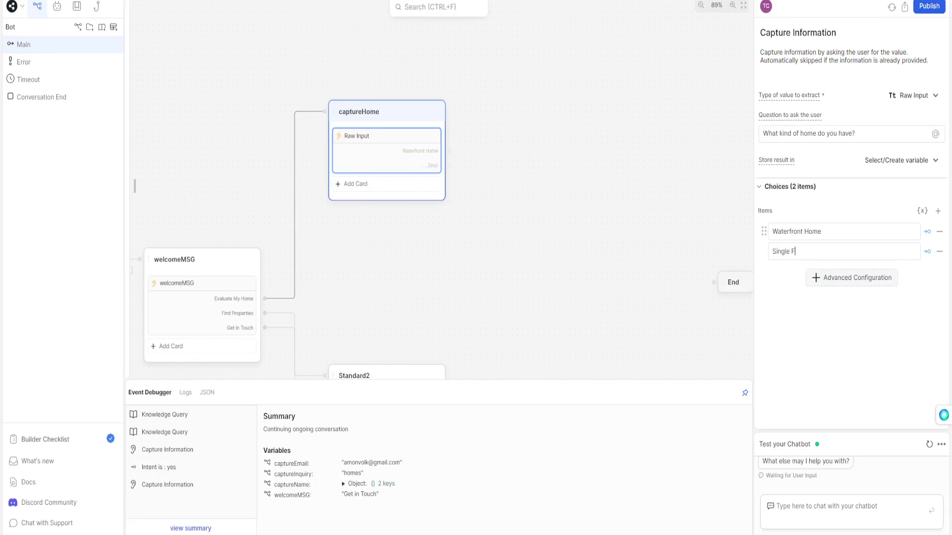
text(amily Home)
key(Return)
text(Trailer Home)
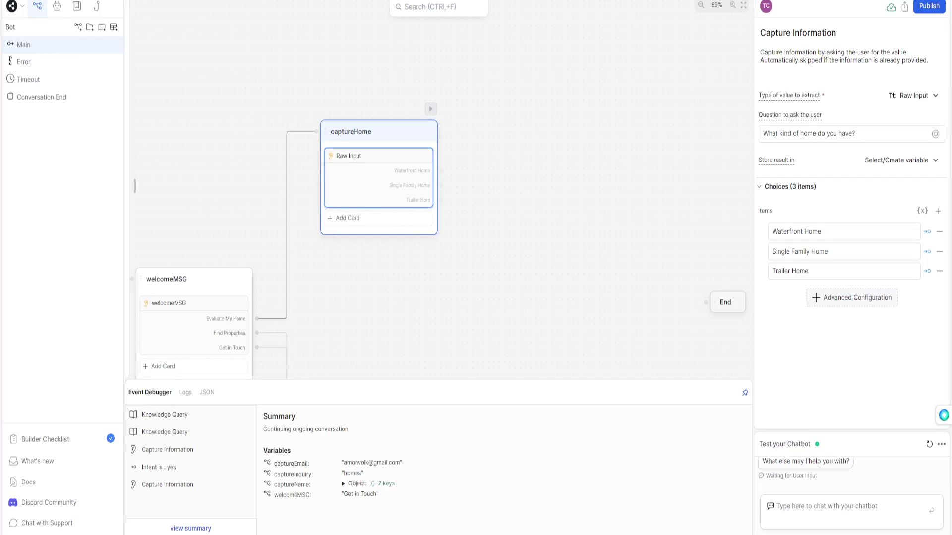
key(ctrl+z)
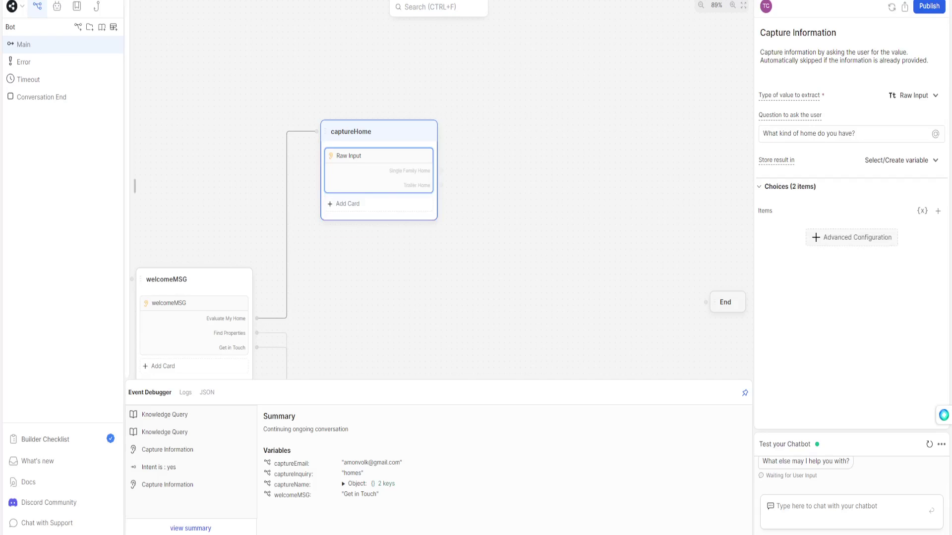
key(ctrl+z)
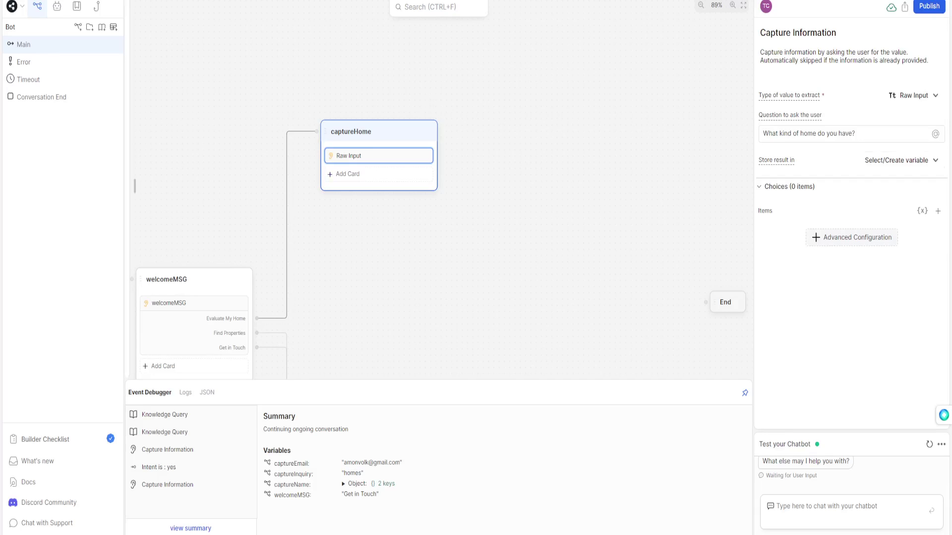
Store the answer in a new captureHome variable and add an always transition.
click(899, 160)
text(captureHome)
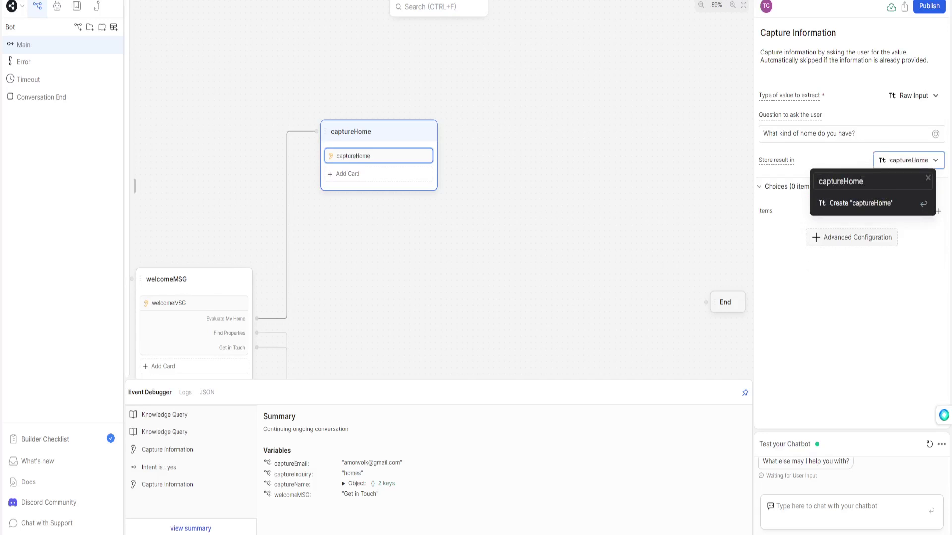
key(Return)
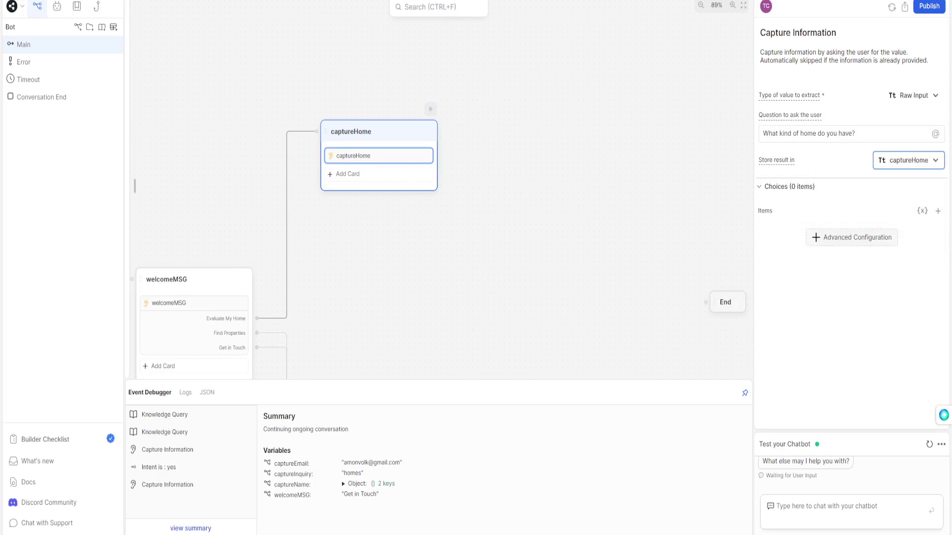
click(347, 174)
click(377, 155)
Link captureHome's always transition to a new Standard node and start naming it "capture".
drag(441, 174, 486, 133)
click(501, 204)
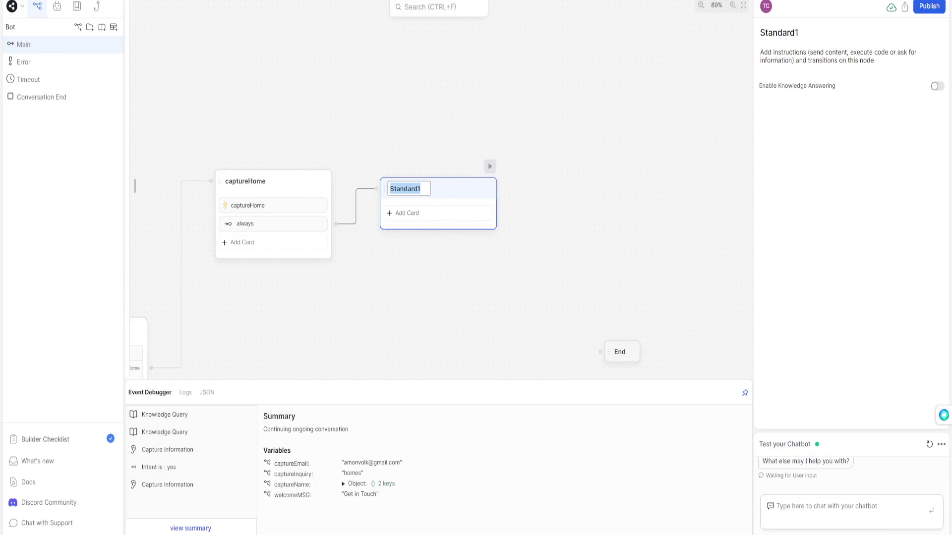
text(capture)
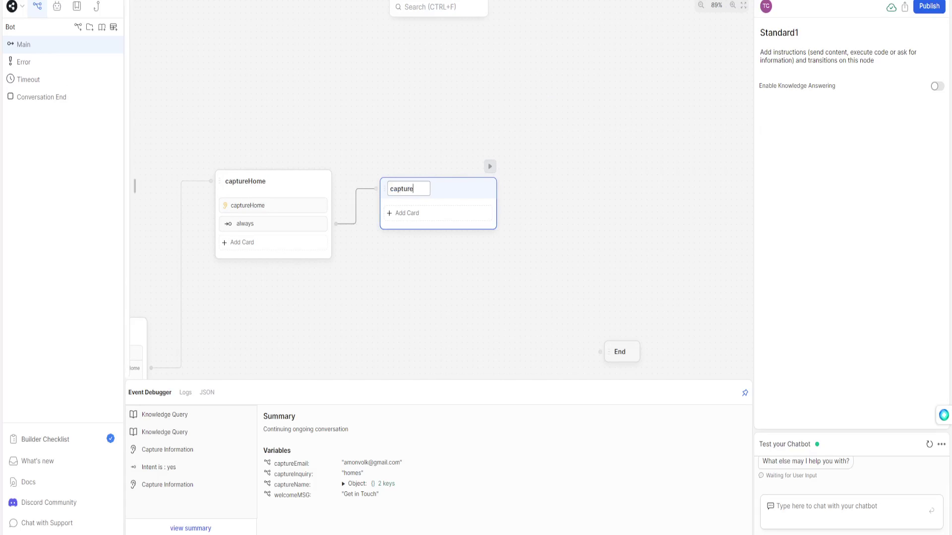
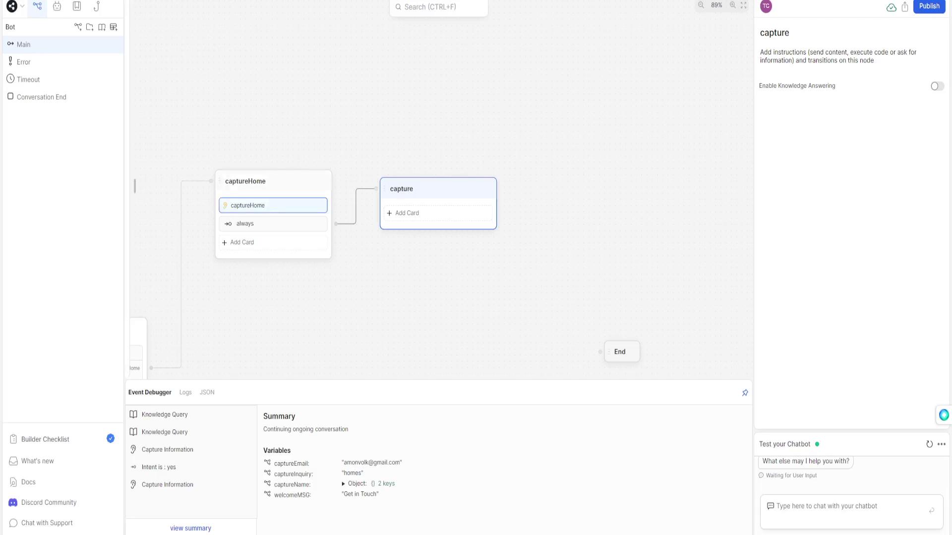
Drop a Raw Input card into the capture node and clear its draft 'What is your motiv' question.
click(438, 213)
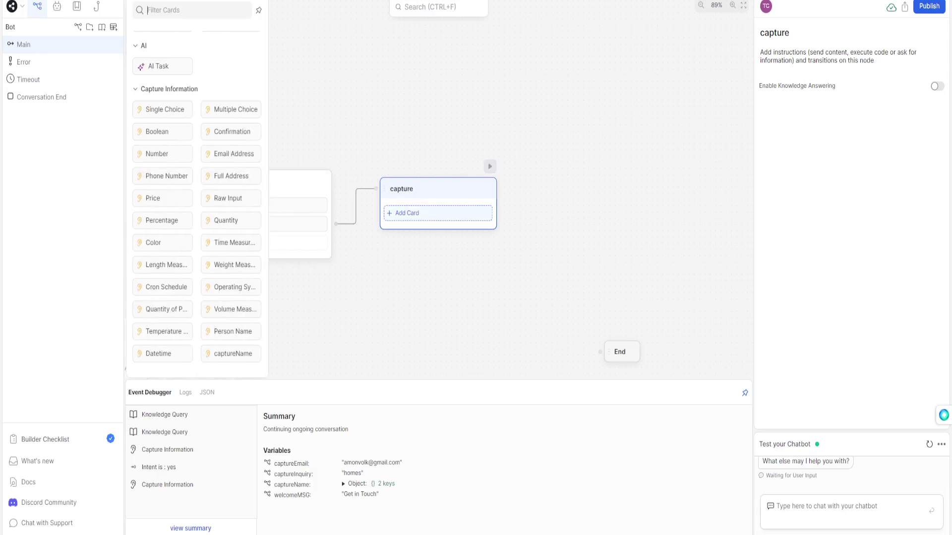
drag(230, 239, 436, 212)
text(What is your mot)
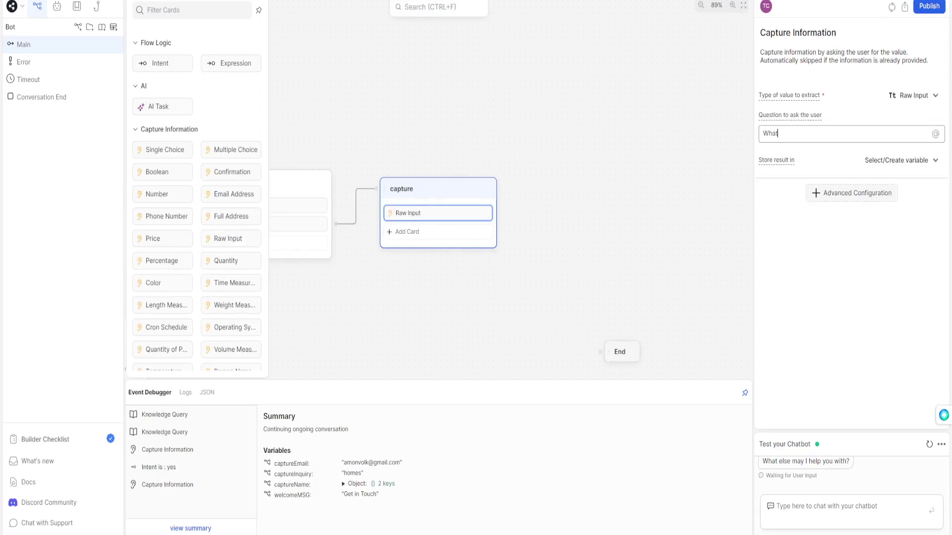
text(iv)
key(ctrl+a)
key(BackSpace)
click(605, 198)
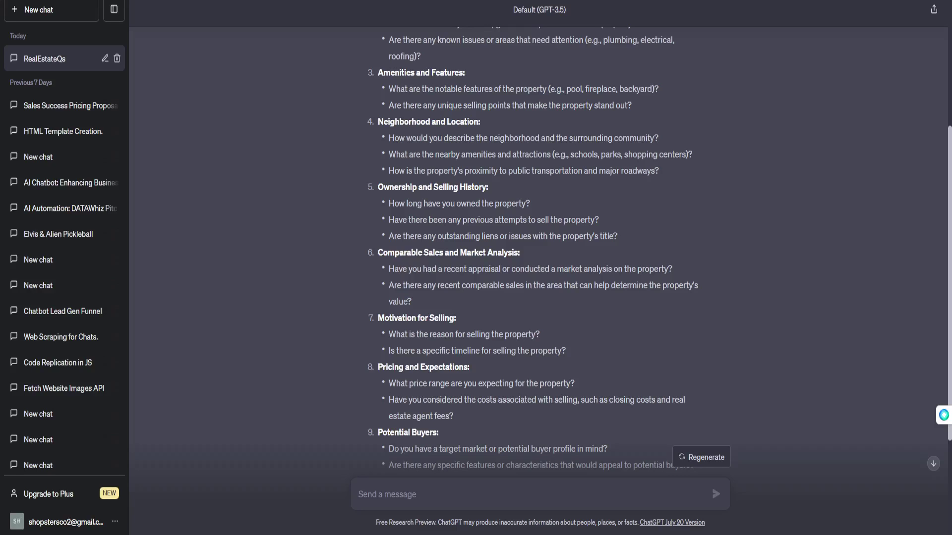
scroll(540, 248, up, 1)
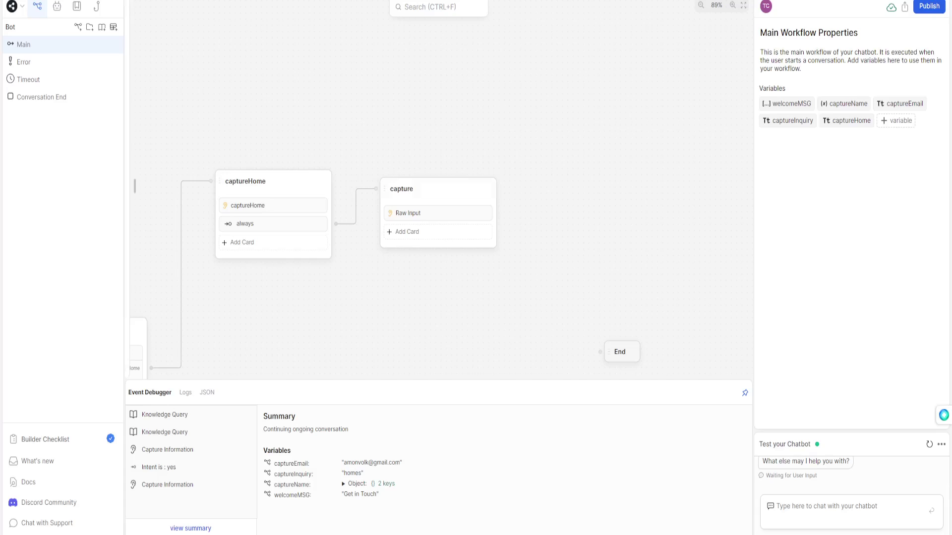
click(438, 213)
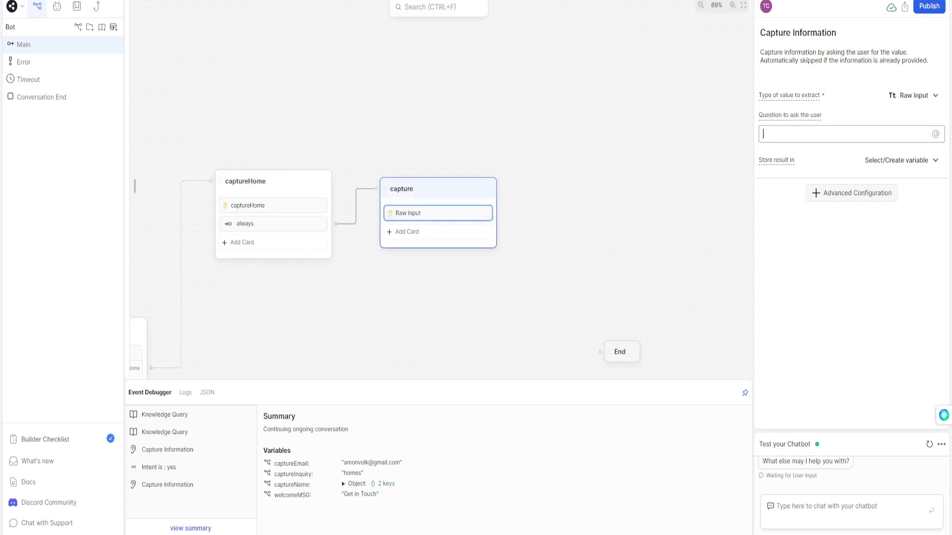
Ask 'Where is your home located?' and store the answer in a new homeLocation variable.
text(Where is your home located?)
key(Tab)
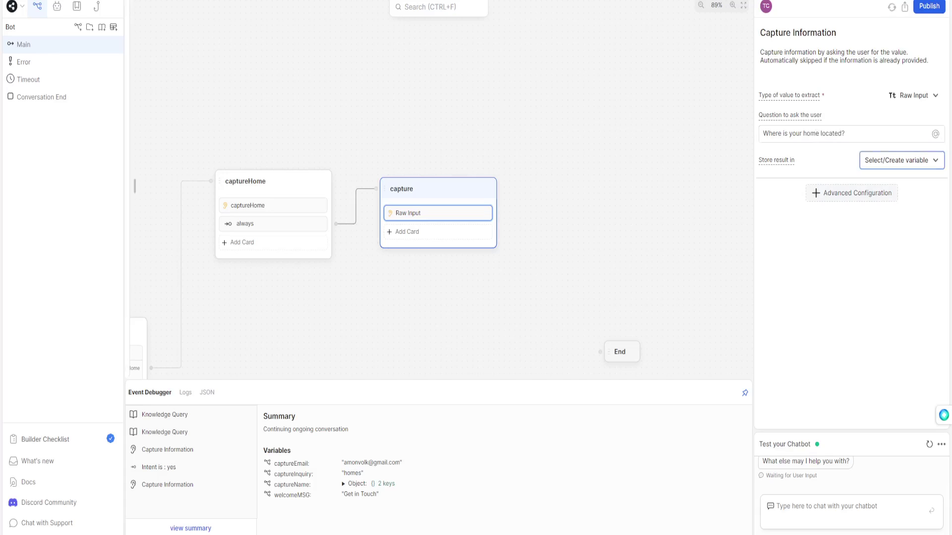
key(Return)
text(homeLocation)
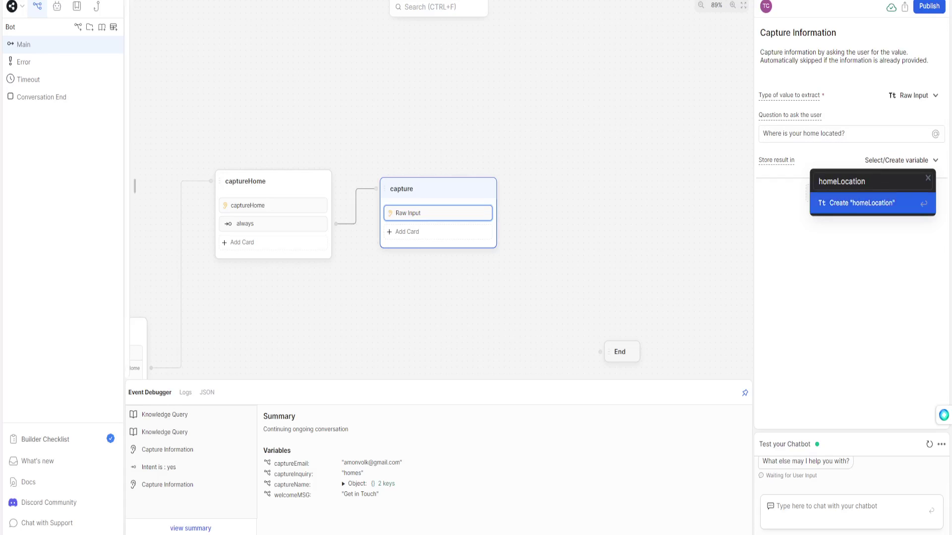
key(Return)
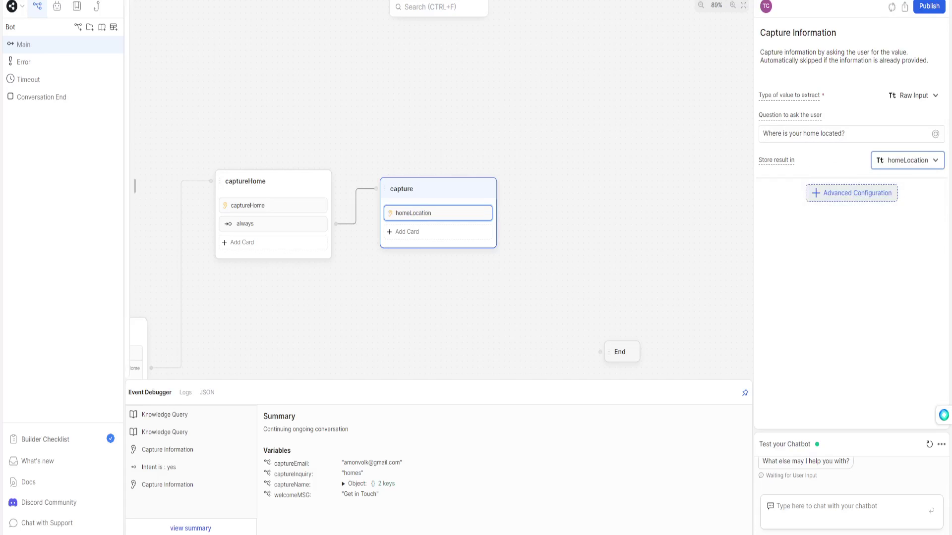
Paste an always transition into the capture node and link it to a new Standard node.
right_click(417, 214)
click(432, 220)
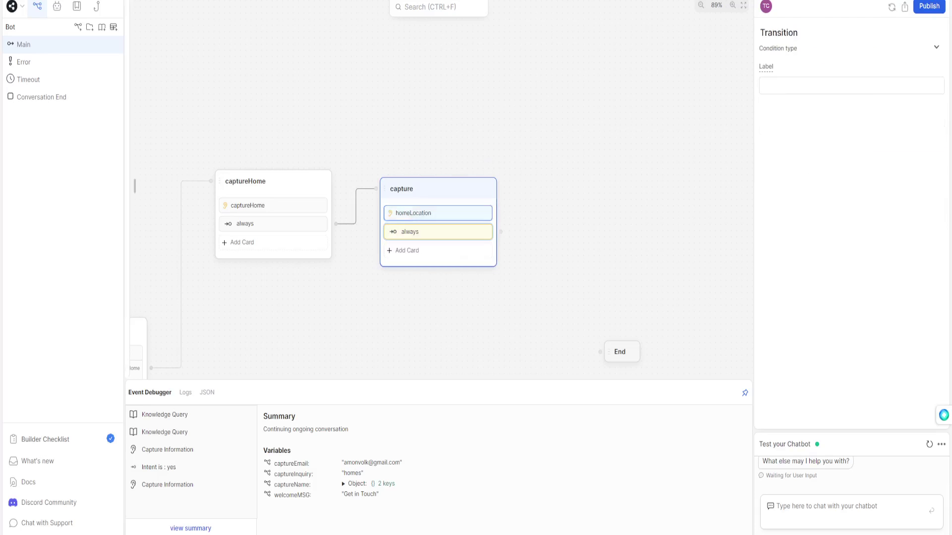
drag(501, 232, 532, 181)
click(560, 185)
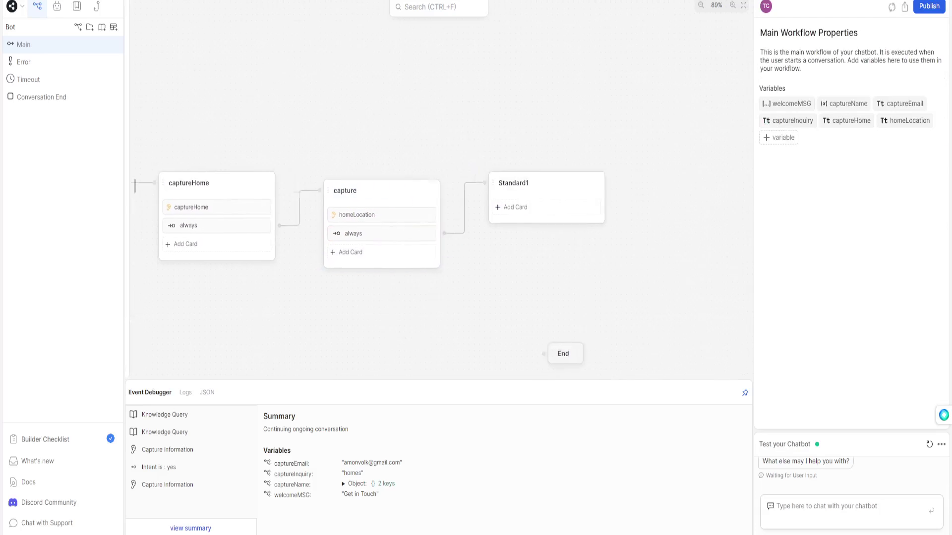
Rename the capture node to captureLocation and the new node to captureReason.
click(313, 197)
text(Location)
key(Return)
click(481, 190)
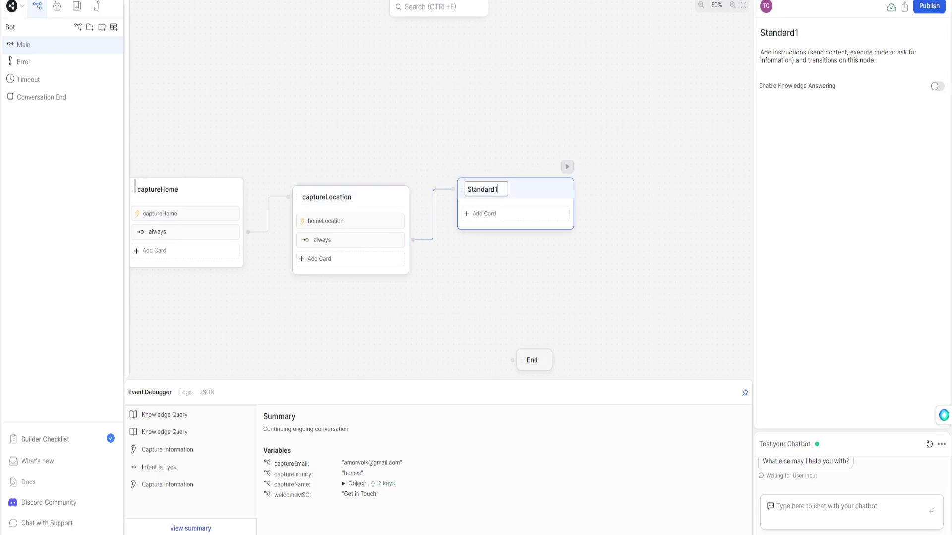
key(ctrl+a)
key(BackSpace)
text(captureReason)
key(Return)
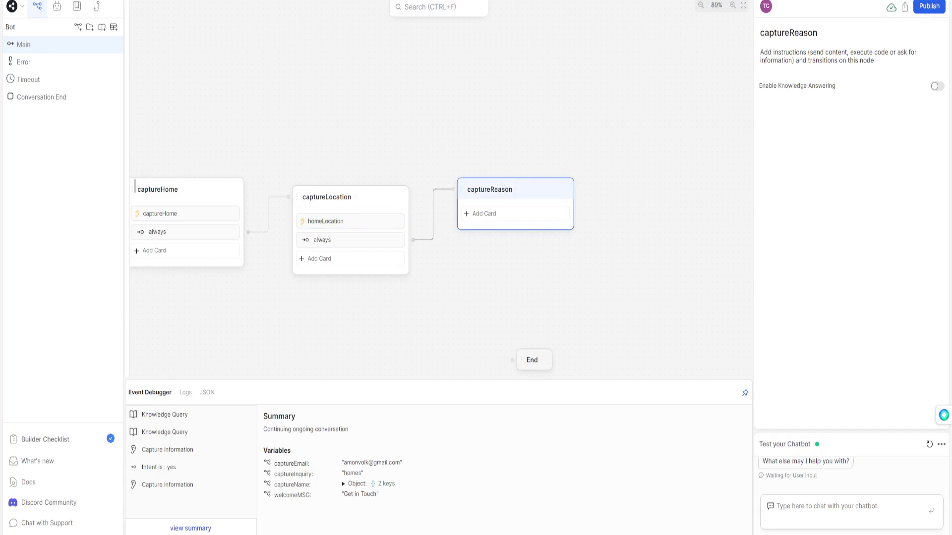
Add a Raw Input card asking 'What is your reasoning of selling your home?' into a new captureReason variable.
drag(229, 238, 466, 214)
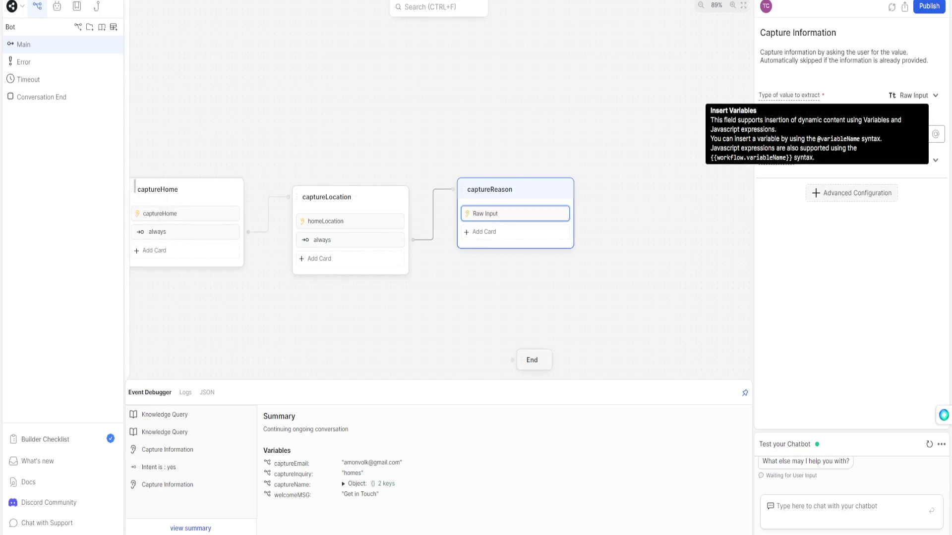
click(851, 134)
text(What)
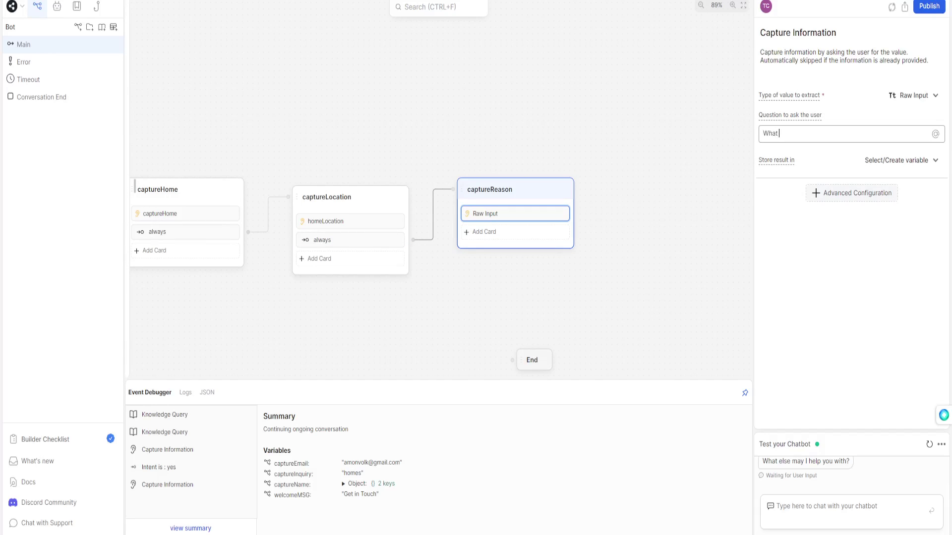
text( is your reasoning of selling your home?)
click(901, 160)
click(862, 198)
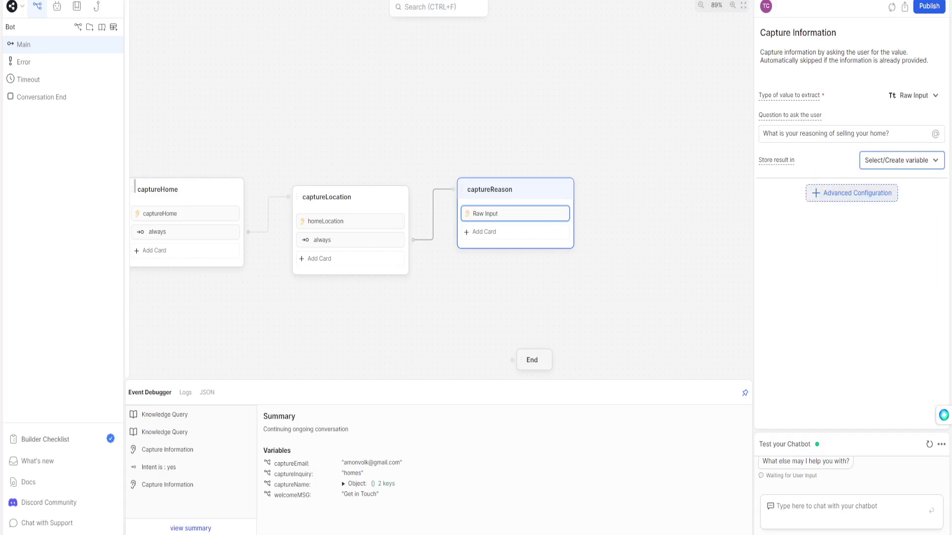
click(901, 160)
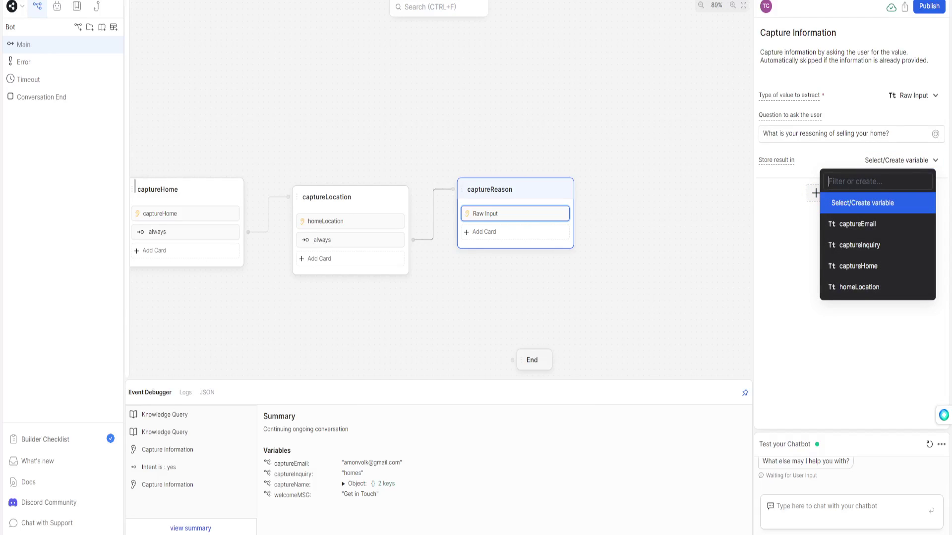
text(captureReason)
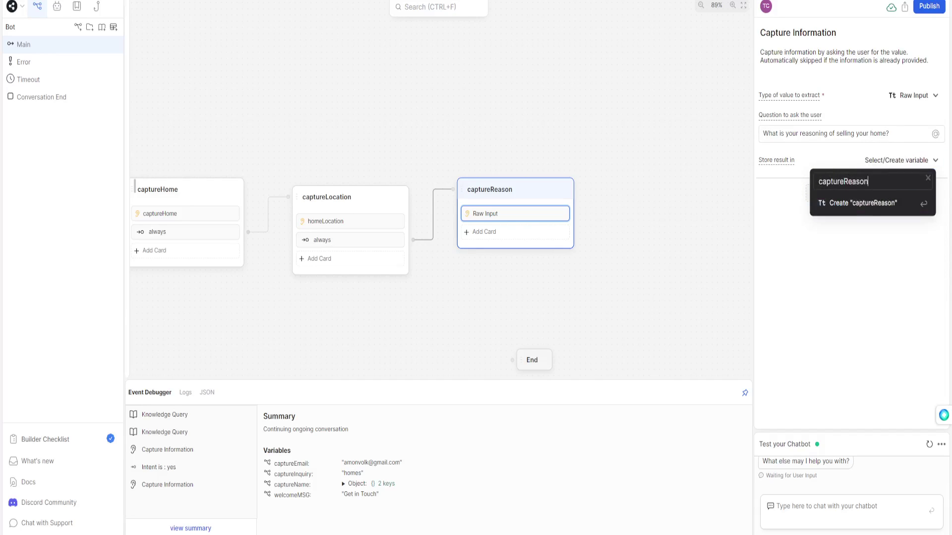
key(Return)
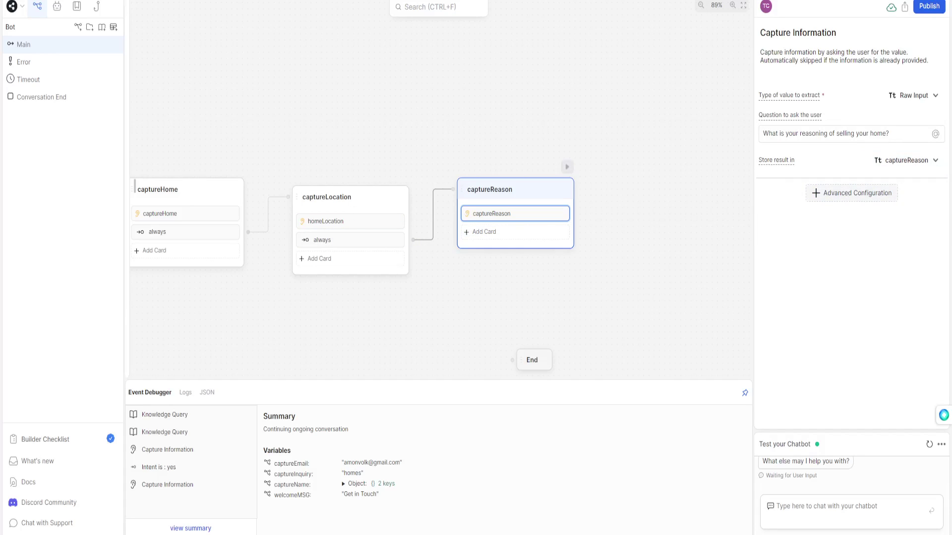
Paste an always transition into captureReason and connect it to thank_you.
right_click(498, 194)
click(518, 212)
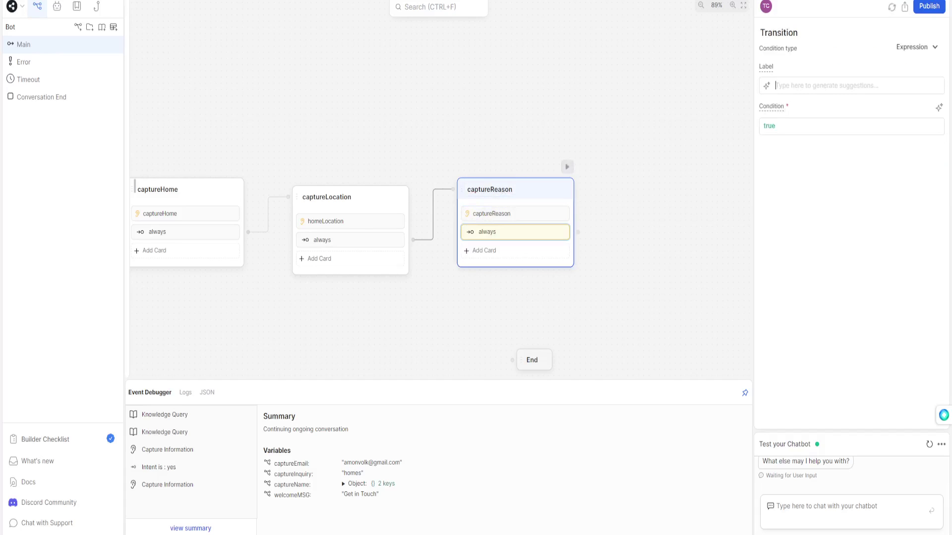
drag(520, 302, 472, 267)
scroll(476, 144, down, 3)
drag(564, 192, 472, 278)
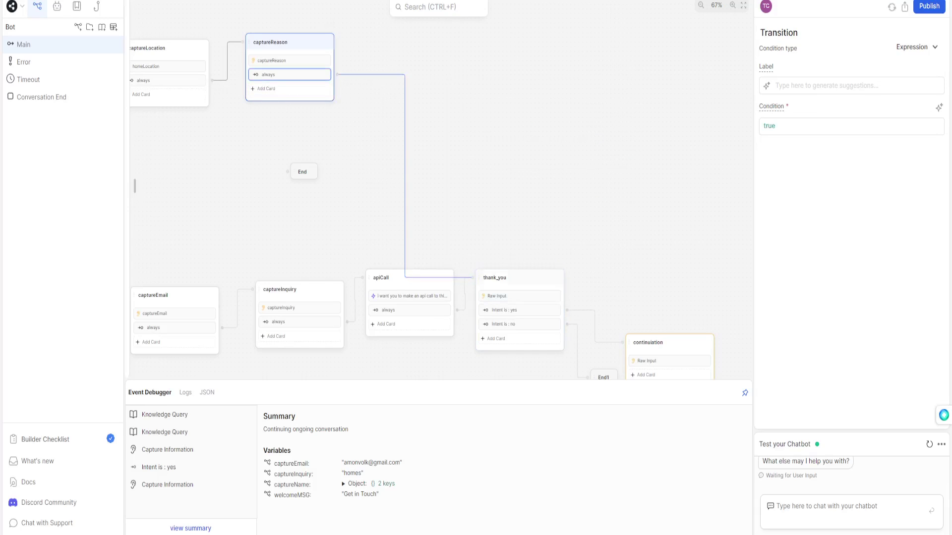
Inspect thank_you's question card, then pan back to the start of the flow.
click(519, 296)
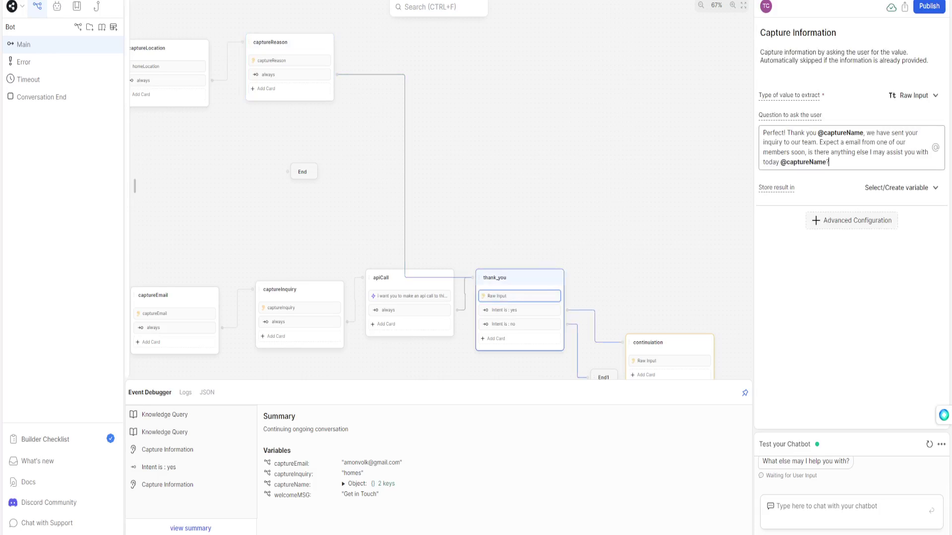
drag(387, 134, 519, 158)
drag(500, 223, 299, 65)
drag(560, 149, 664, 203)
drag(476, 297, 711, 350)
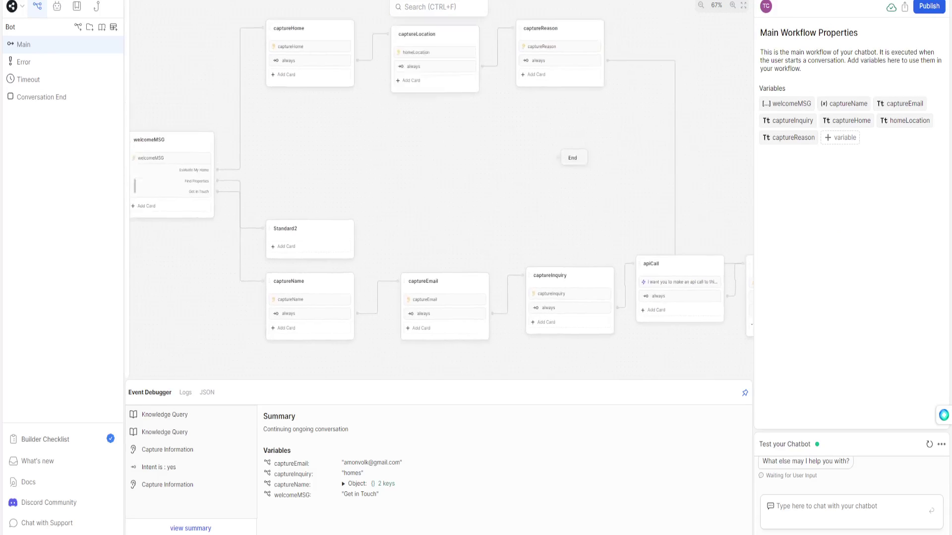
scroll(134, 184, up, 2)
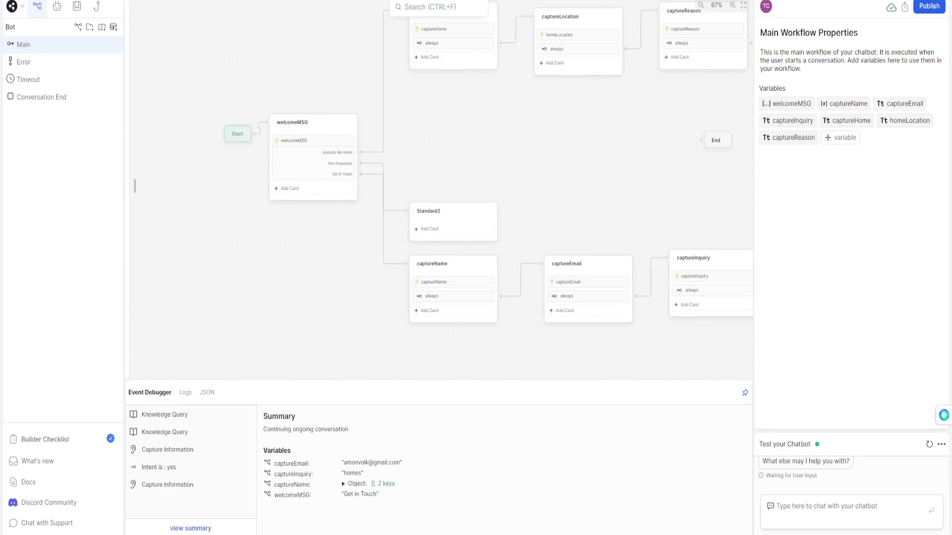
Start a fresh test chat, send 'hey' and pick Evaluate My Home.
click(928, 444)
text(hey)
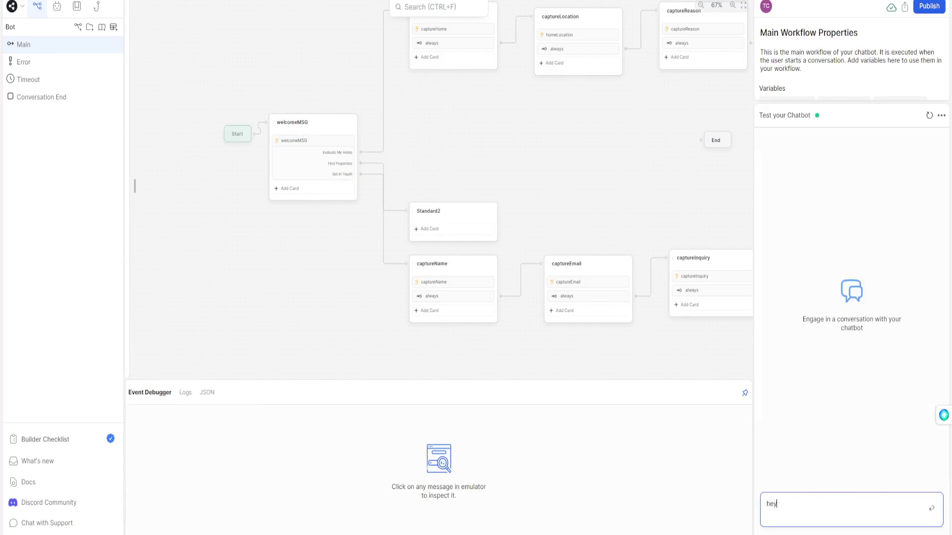
key(Return)
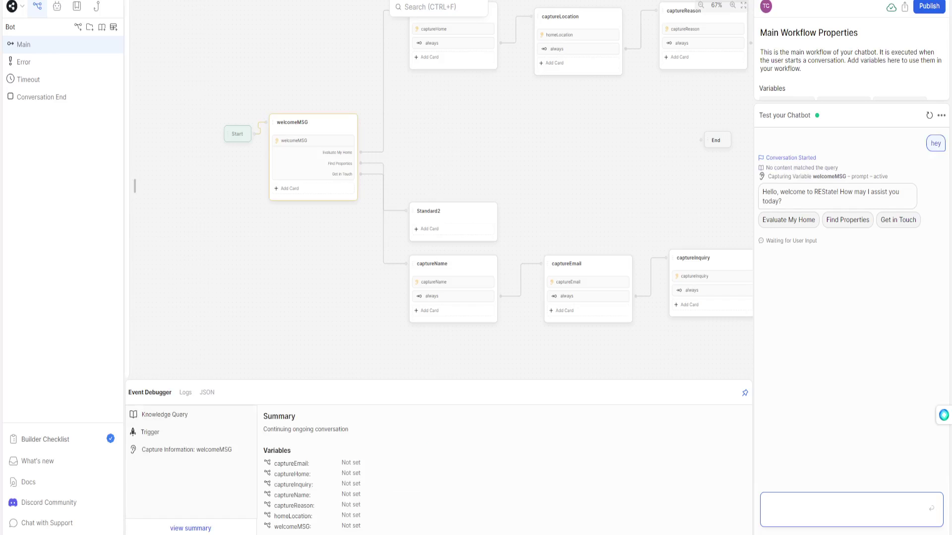
click(788, 220)
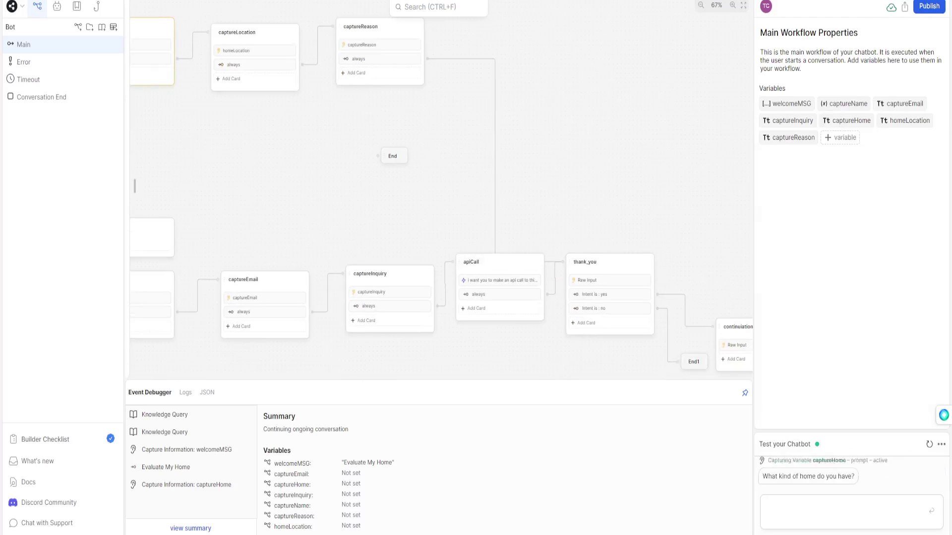
Link captureReason's always transition to a new Standard node, then show apiCall's code card.
drag(407, 111, 434, 64)
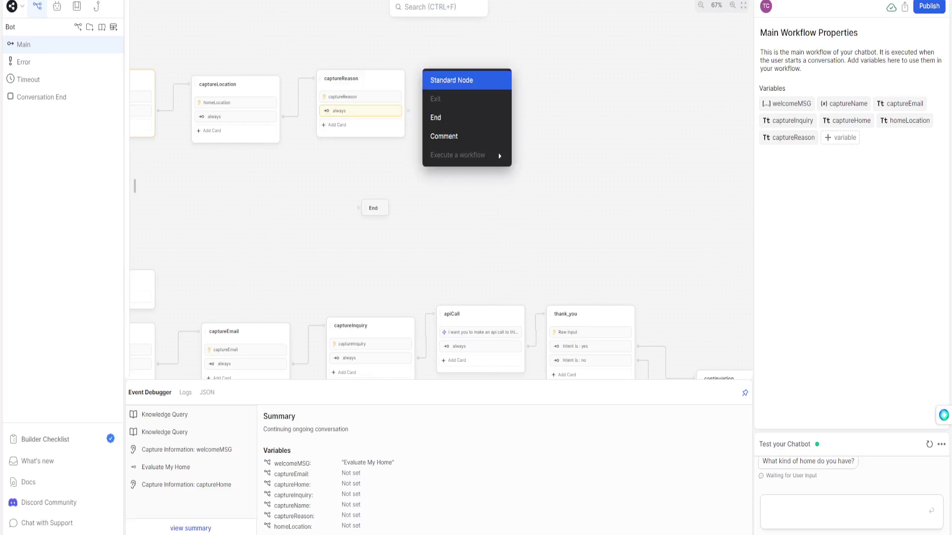
click(448, 78)
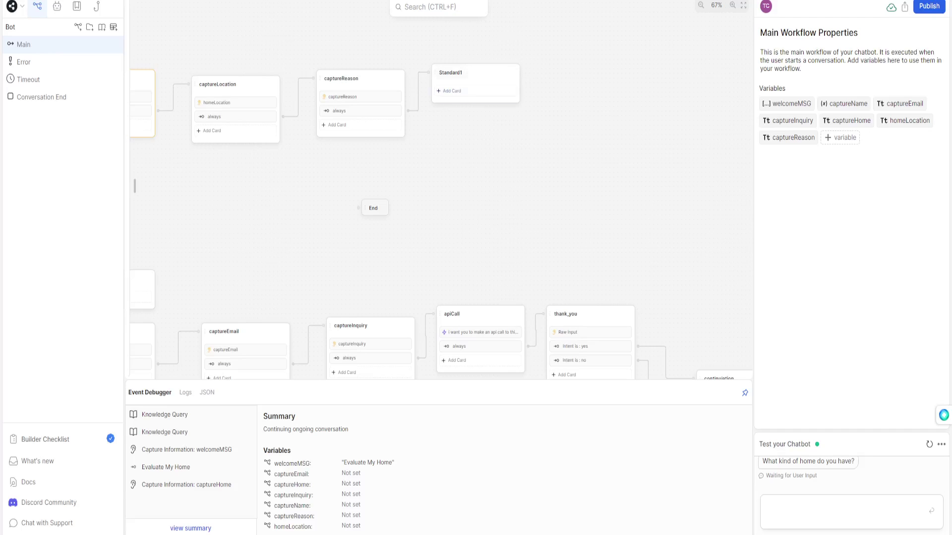
click(454, 314)
click(479, 333)
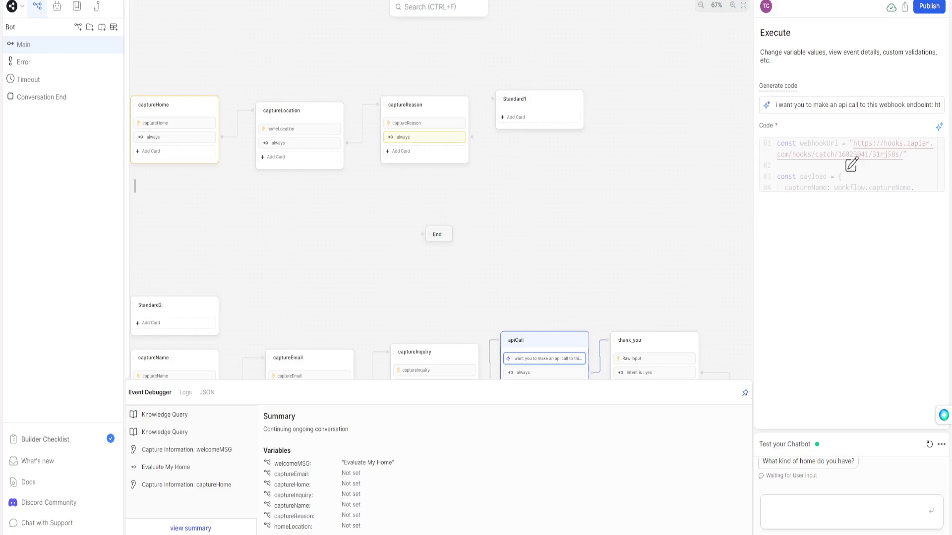
Delete Standard1 and connect captureReason's always transition directly to apiCall.
right_click(551, 105)
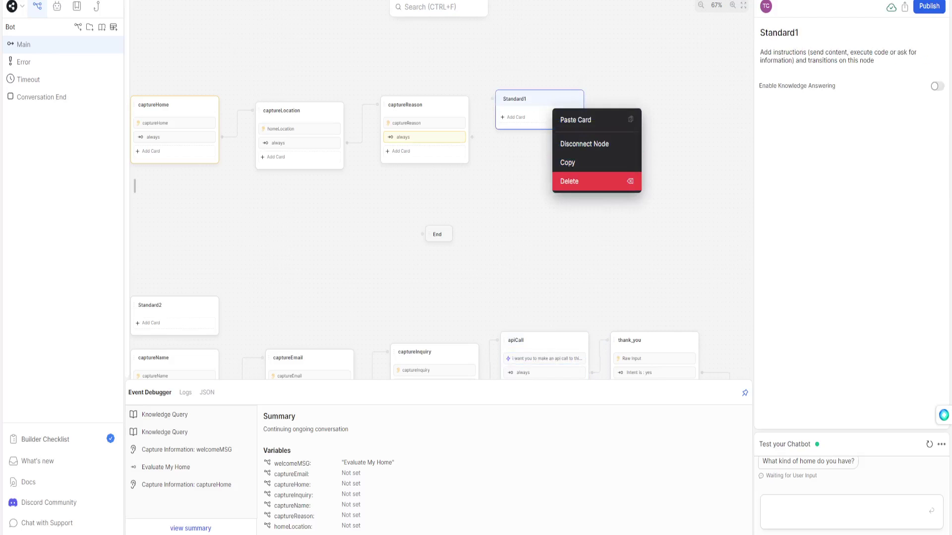
click(570, 181)
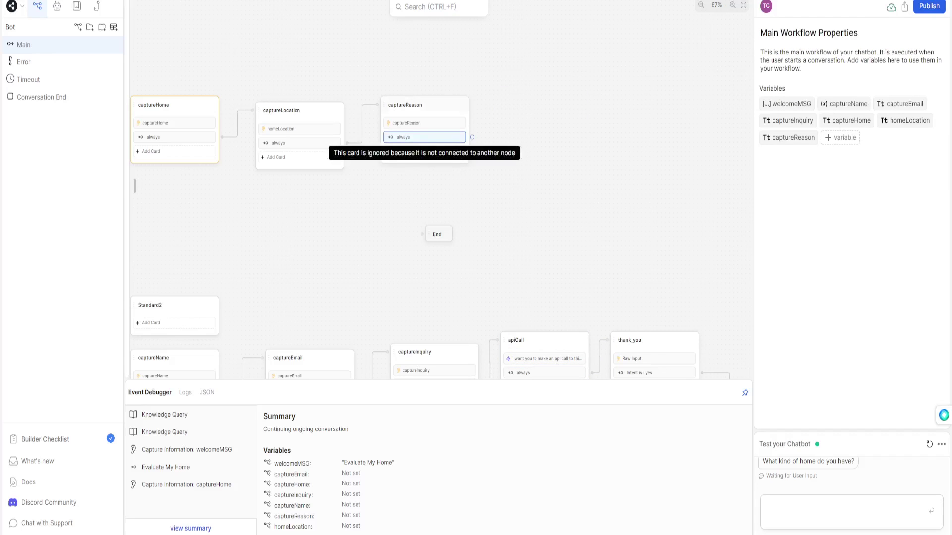
drag(472, 137, 628, 341)
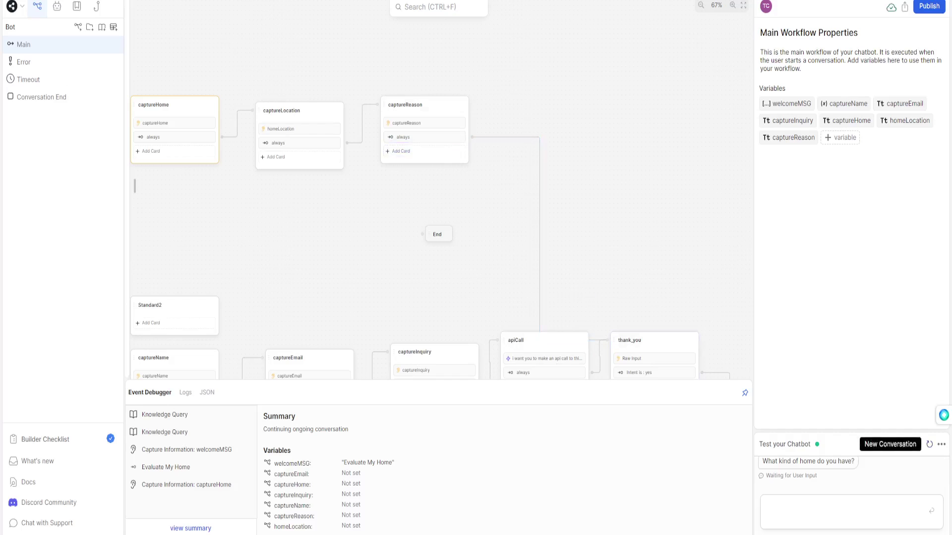
Test a new chat: hi, Evaluate My Home, Waterfront Home, Miami, and the equity-and-move-abroad reason.
click(929, 444)
text(hi)
key(Return)
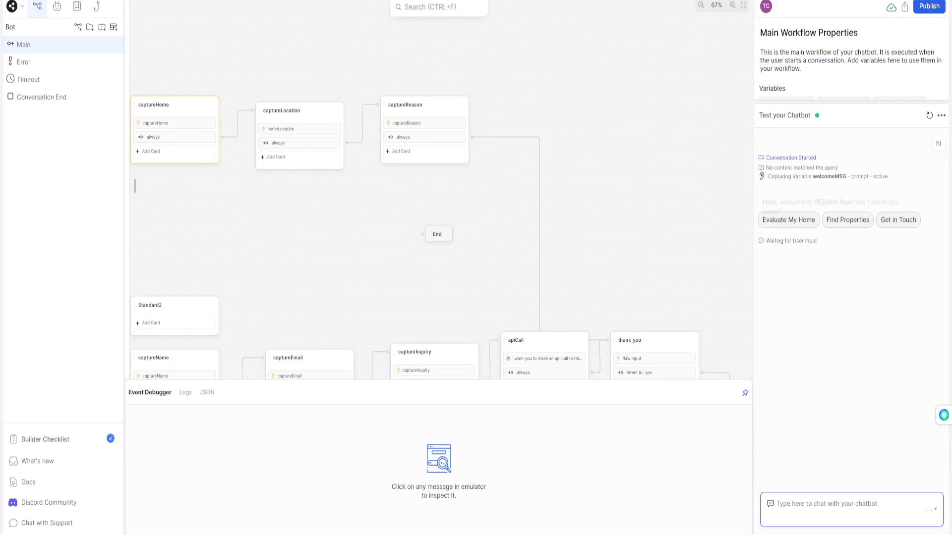
click(788, 220)
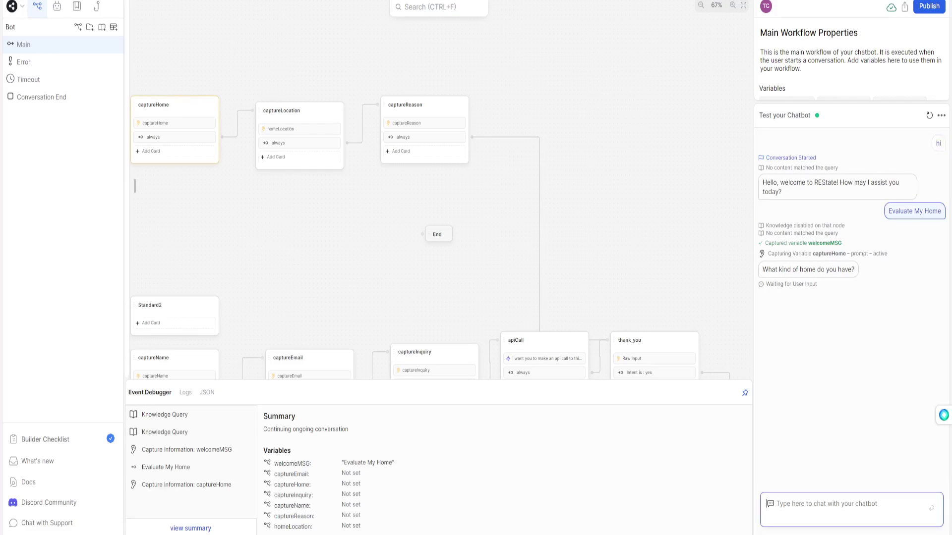
text(Waterfront Home)
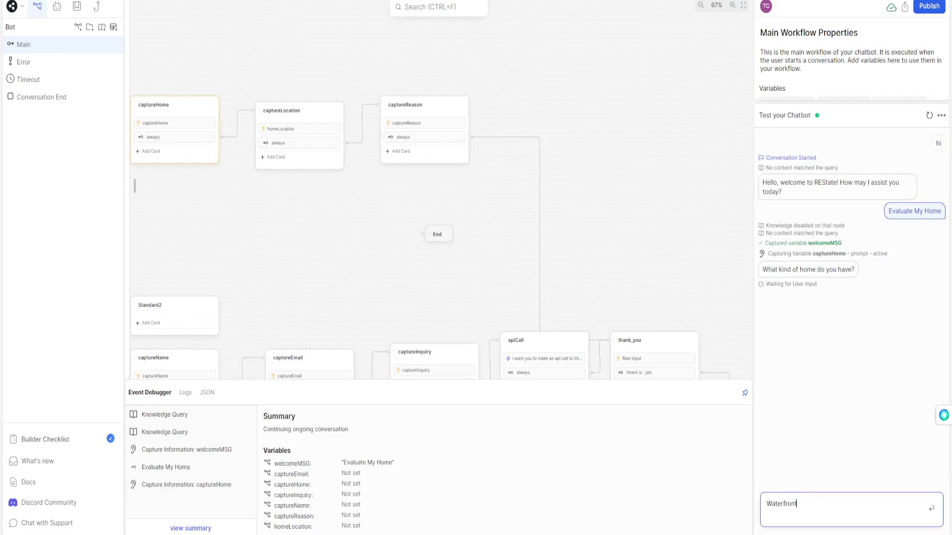
key(Return)
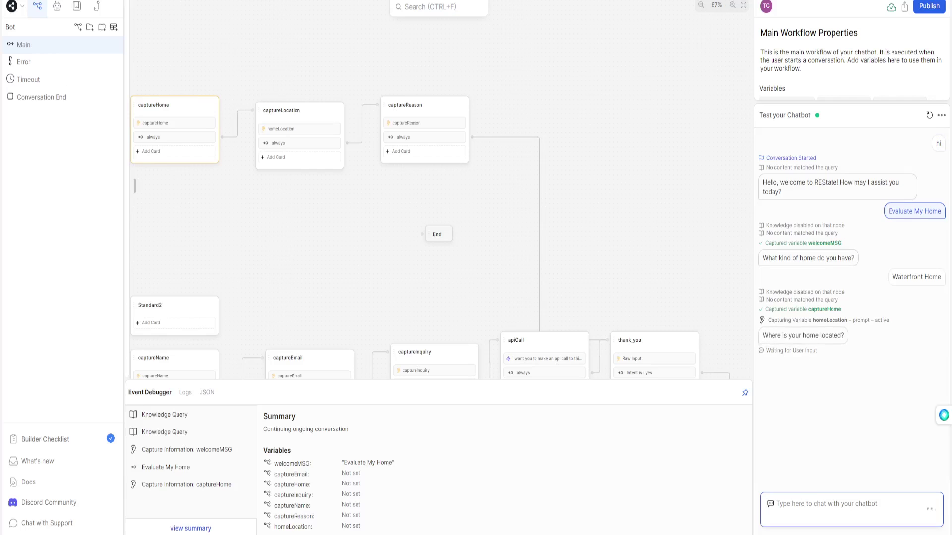
text(Miami)
key(Return)
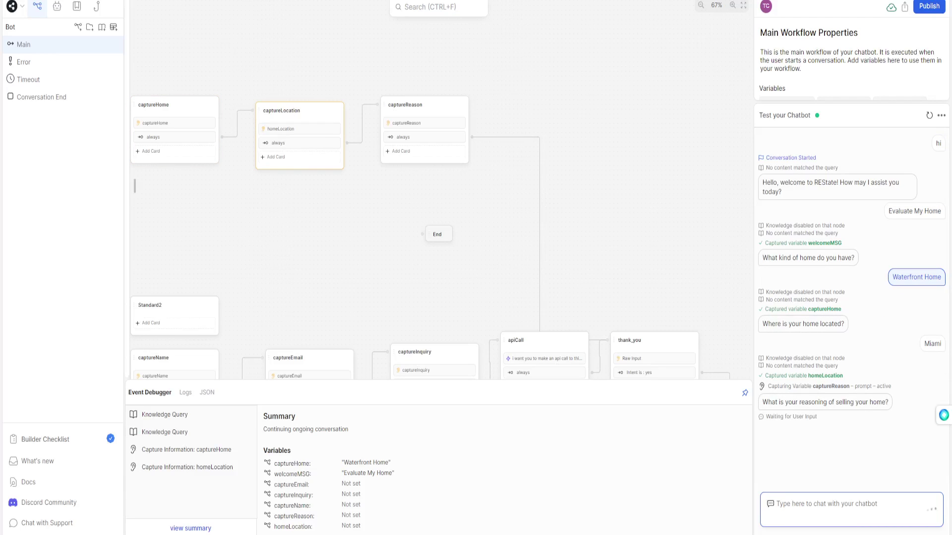
text(I want)
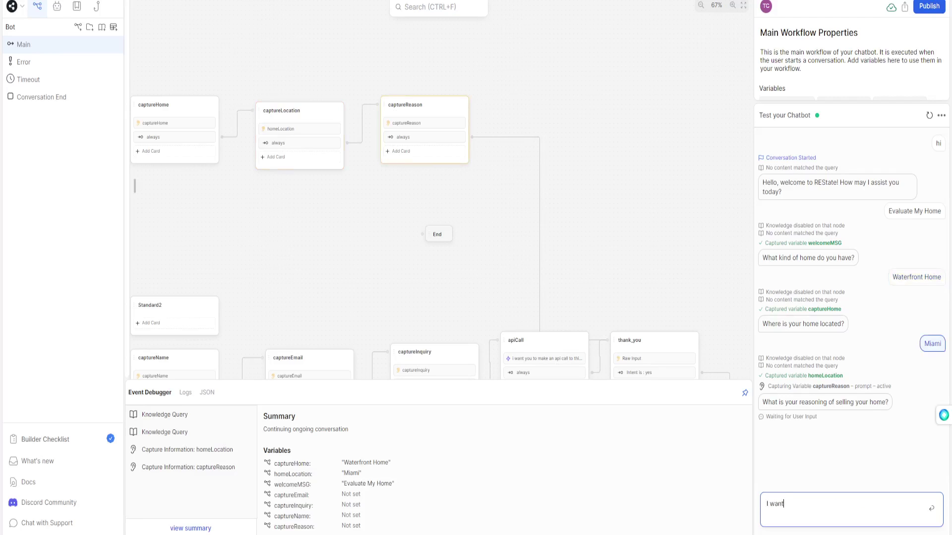
text( to take out equity and move out the country)
key(Return)
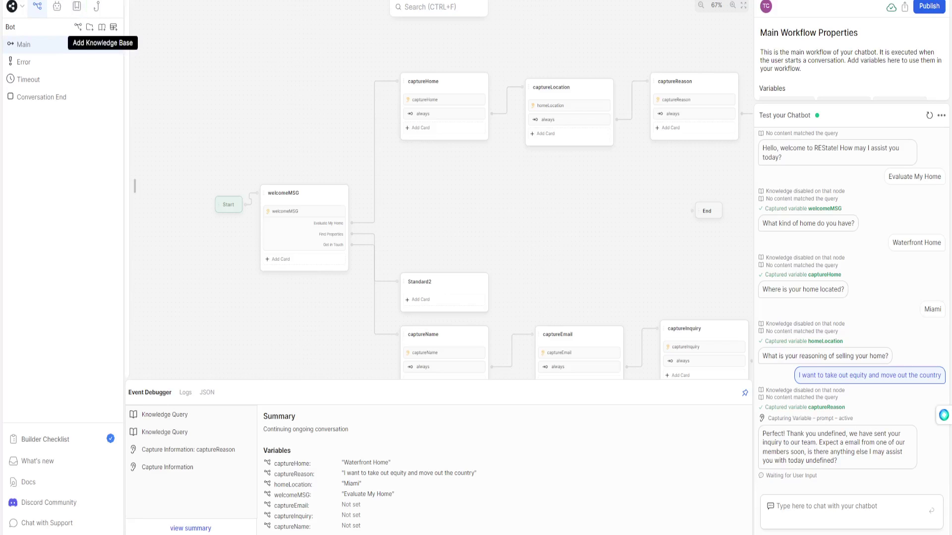
click(102, 26)
click(175, 95)
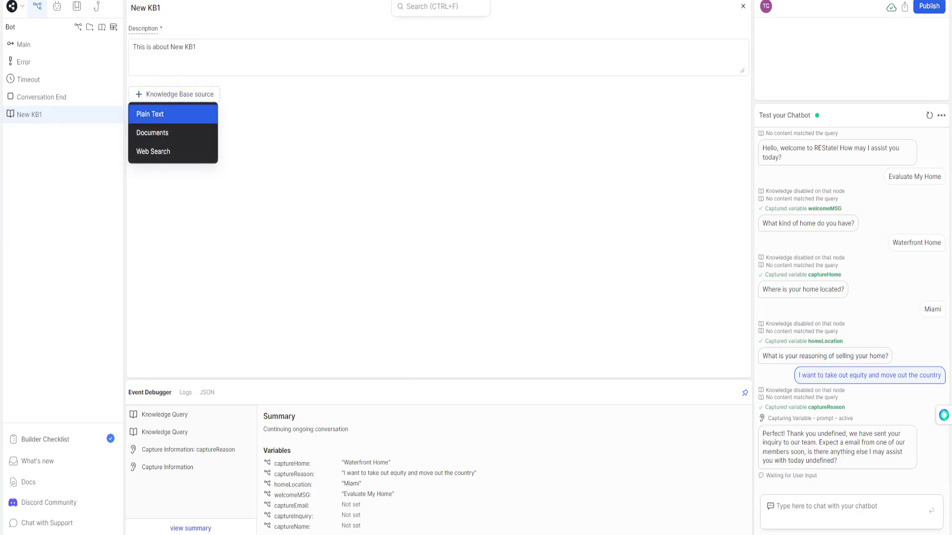
key(Return)
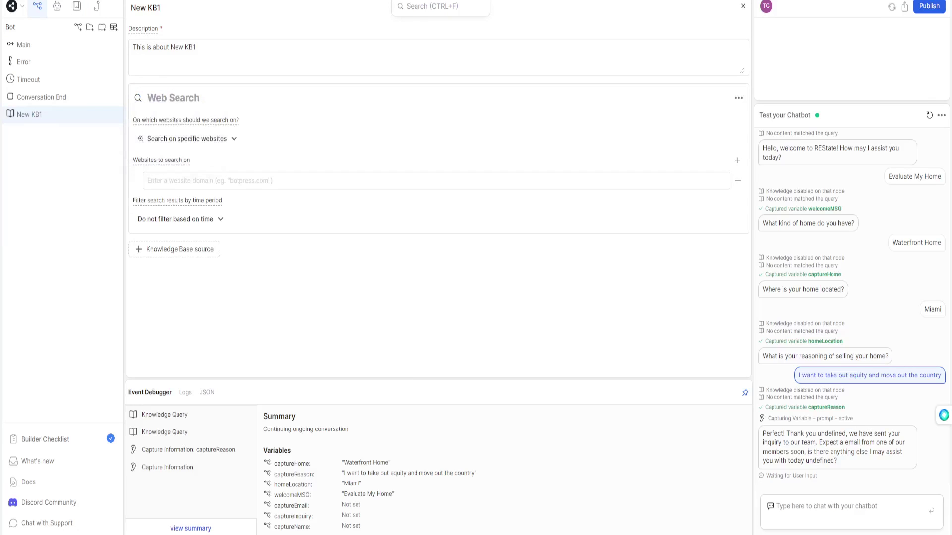
click(148, 181)
text(https://www.miamiluxuryhomes.com/)
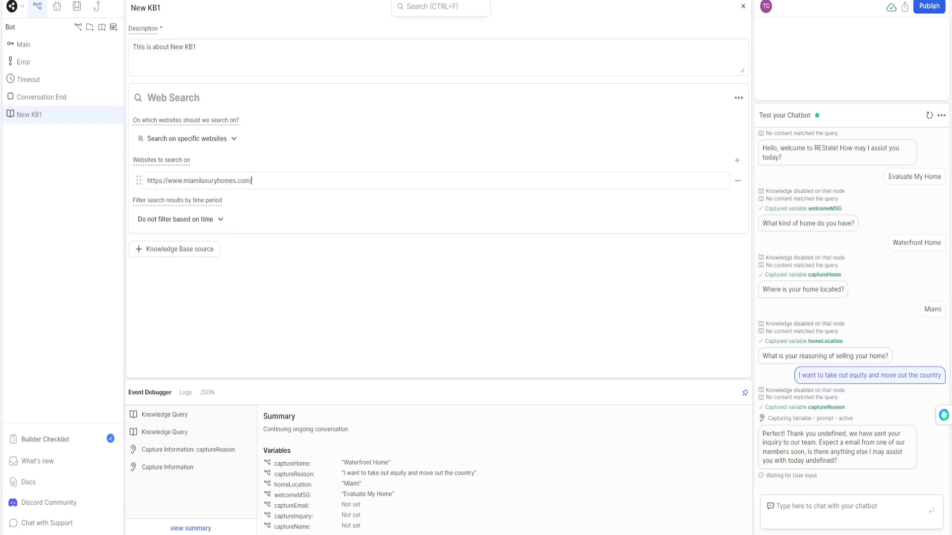
key(Return)
key(BackSpace)
Describe the knowledge base as a real estate agency website offering homes and services.
drag(200, 47, 131, 47)
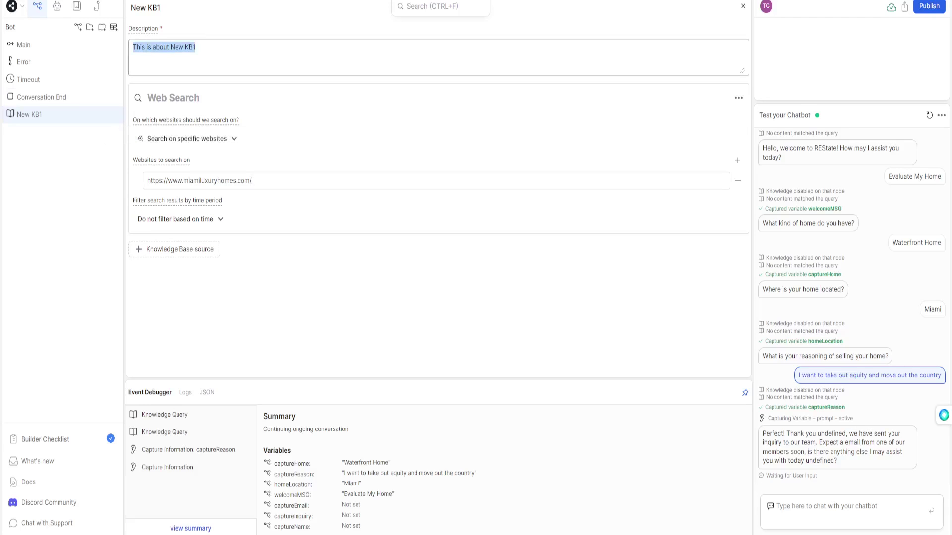
text(This is our knowledge based on a real esta)
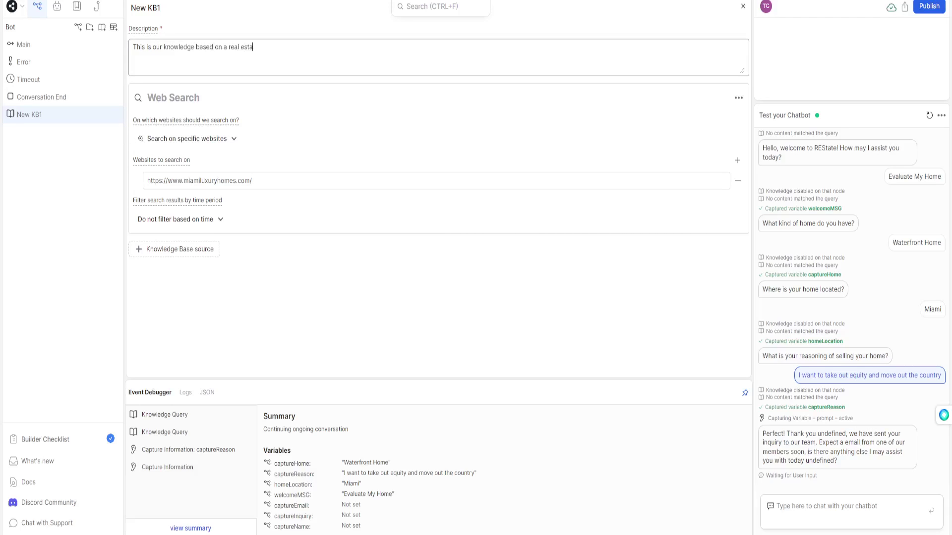
text(te agency website offering homes and )
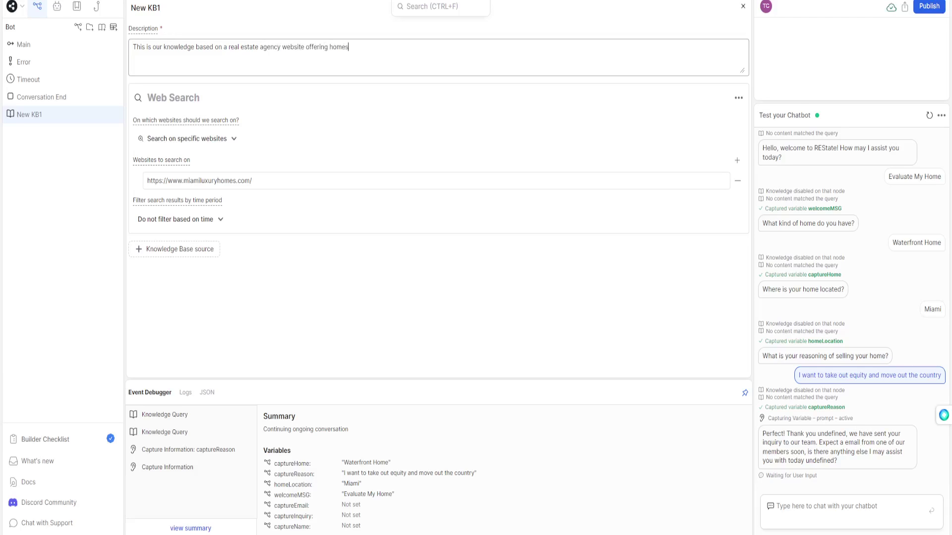
text(services curating for clients.)
key(Return)
click(24, 45)
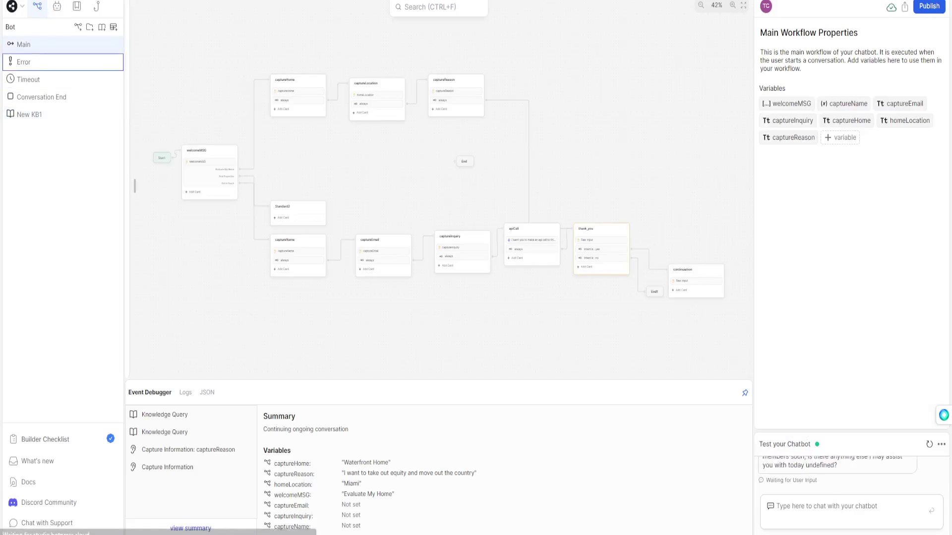
Rename the New KB1 knowledge base to realestate.
right_click(25, 114)
click(35, 128)
text(realestate)
key(Return)
Enable Knowledge Answering on the continuiation node.
scroll(209, 116, up, 8)
drag(219, 135, 329, 92)
scroll(329, 93, down, 3)
click(324, 147)
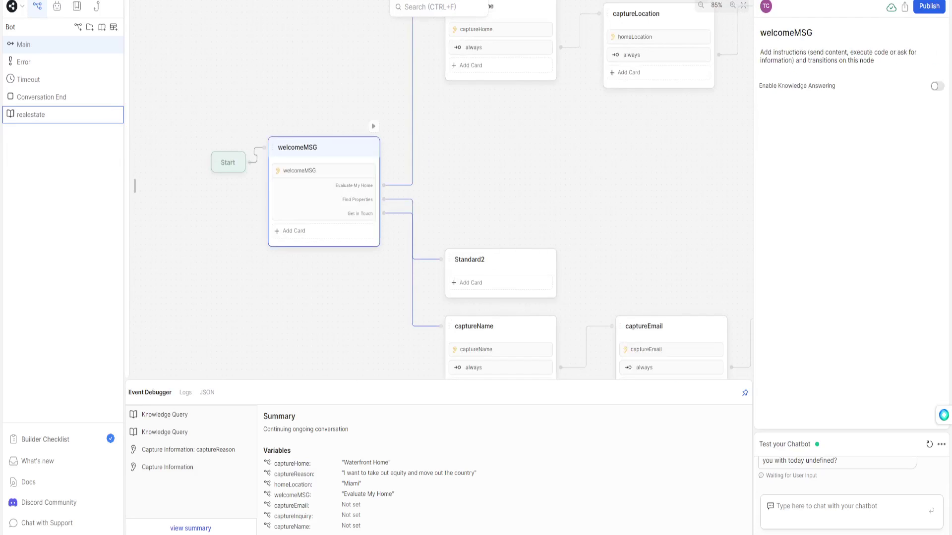
drag(640, 161, 482, 139)
scroll(482, 139, down, 3)
drag(664, 208, 358, 123)
scroll(498, 182, up, 5)
drag(693, 163, 299, 68)
click(381, 161)
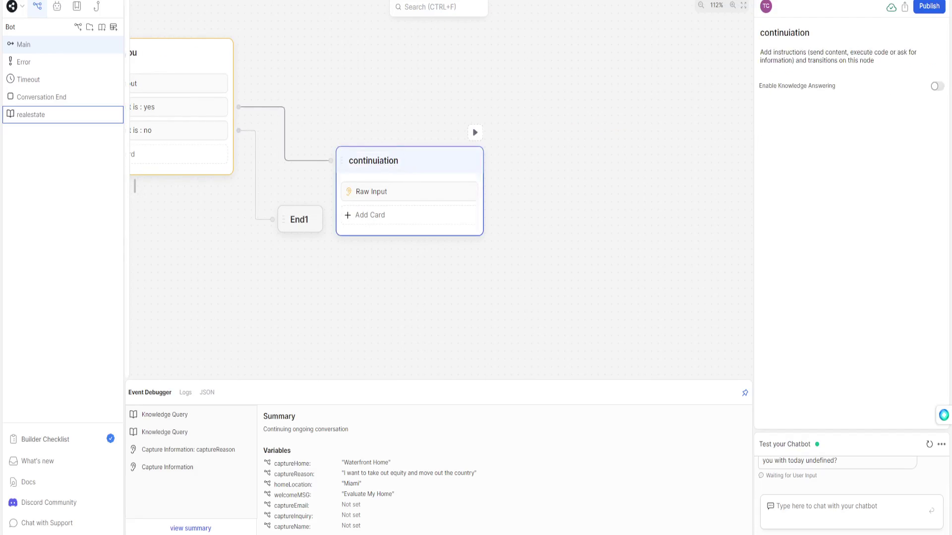
click(937, 86)
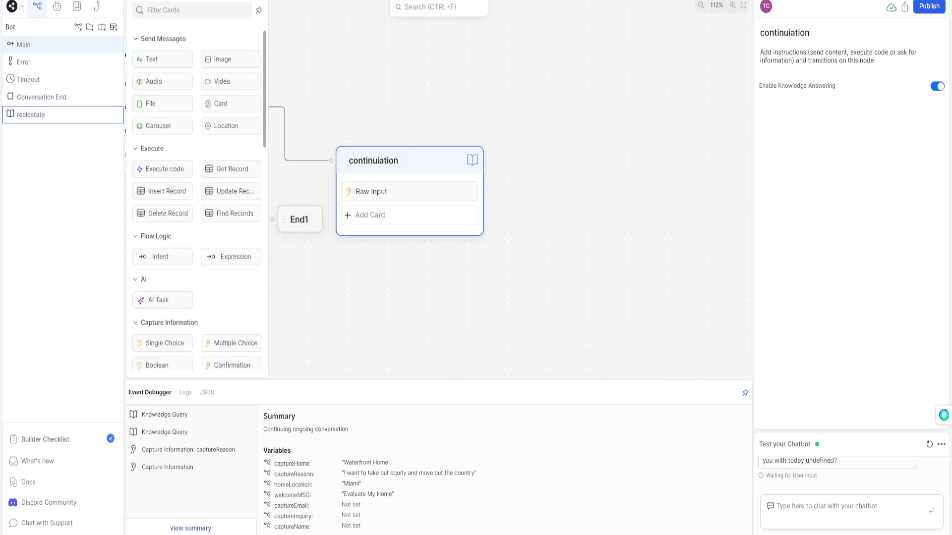
Start a new test conversation and greet the bot with 'hi'.
drag(455, 112, 498, 135)
scroll(498, 136, down, 5)
drag(239, 84, 458, 212)
scroll(496, 142, up, 3)
click(929, 444)
text(hi)
key(Return)
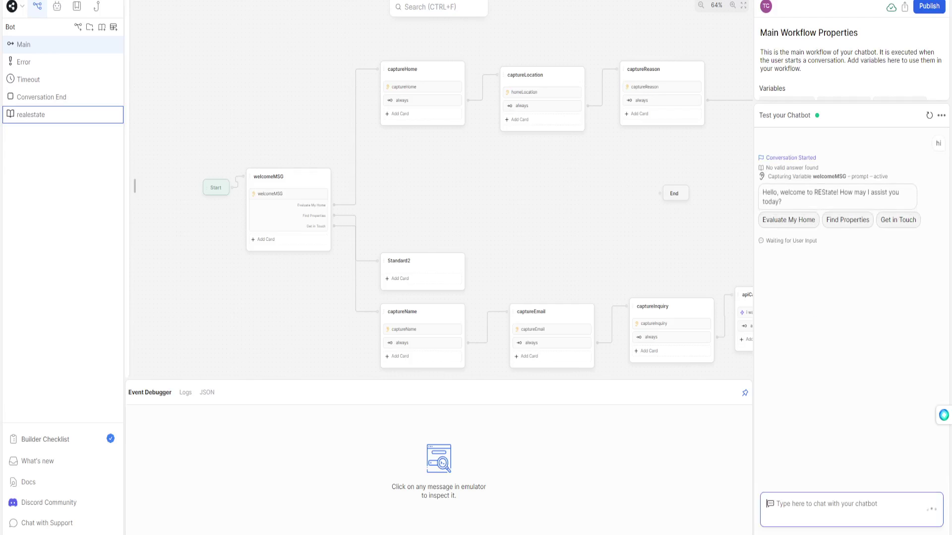
Answer Evaluate My Home with single family, florida, want to move, then ask 'tell me about your company'.
click(788, 219)
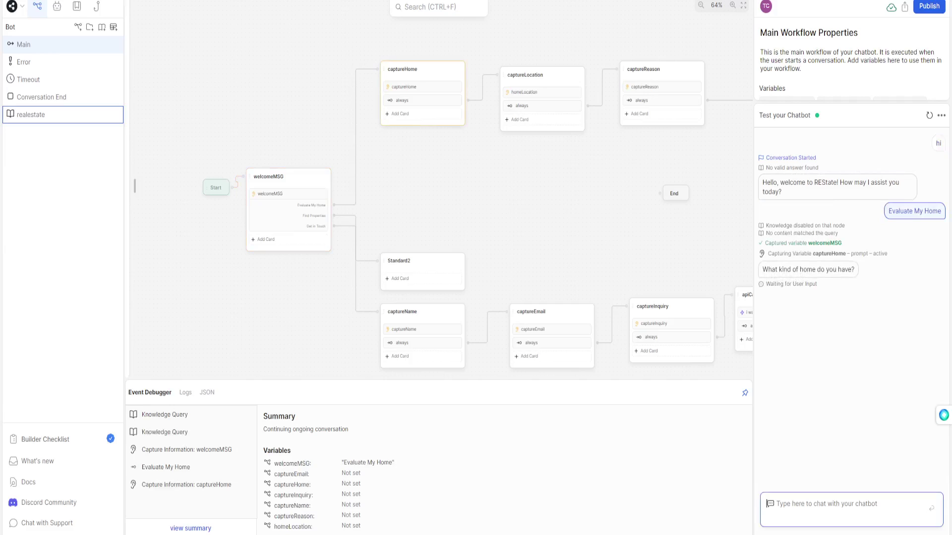
text(single family)
key(Return)
text(florida)
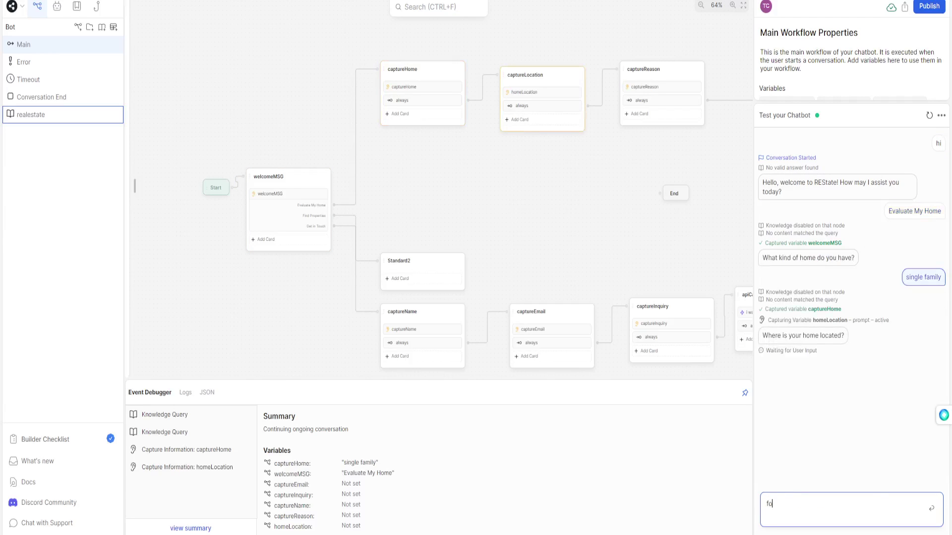
key(Return)
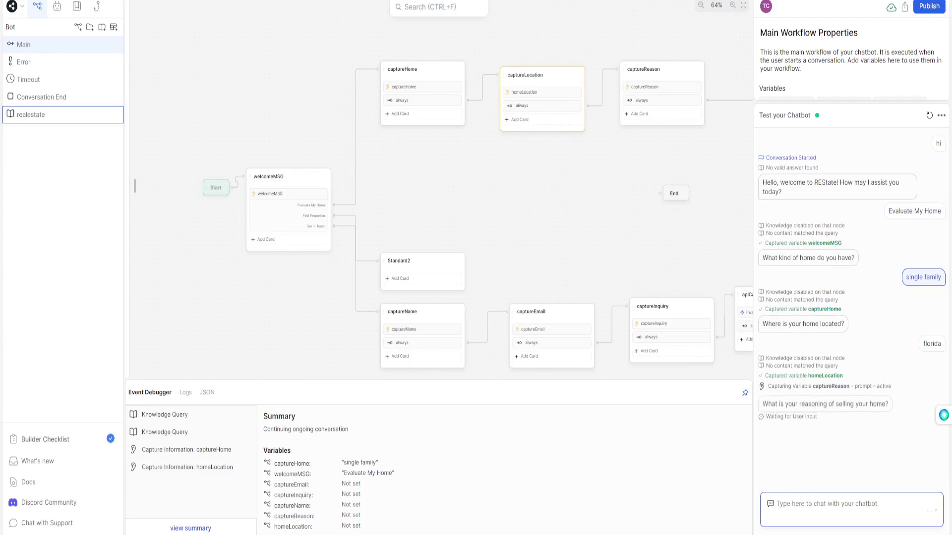
text(want to move)
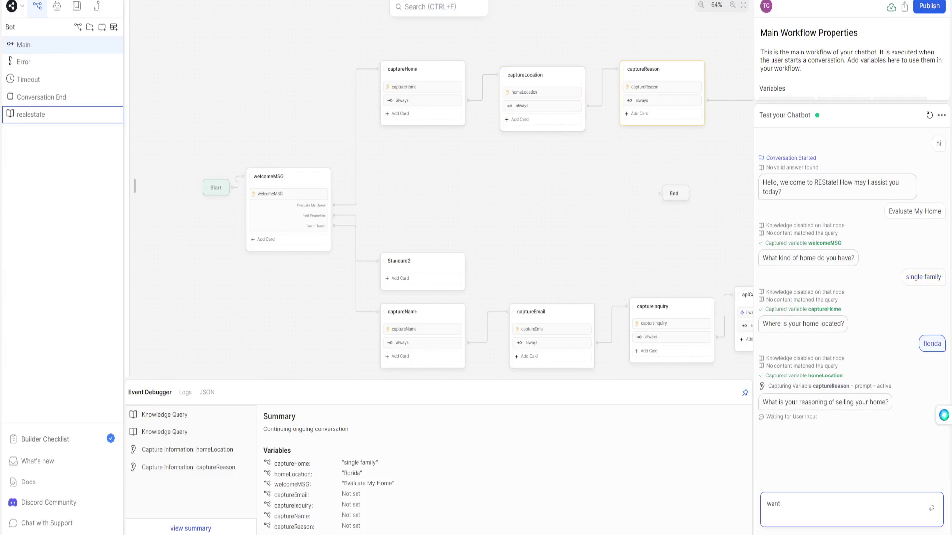
key(Return)
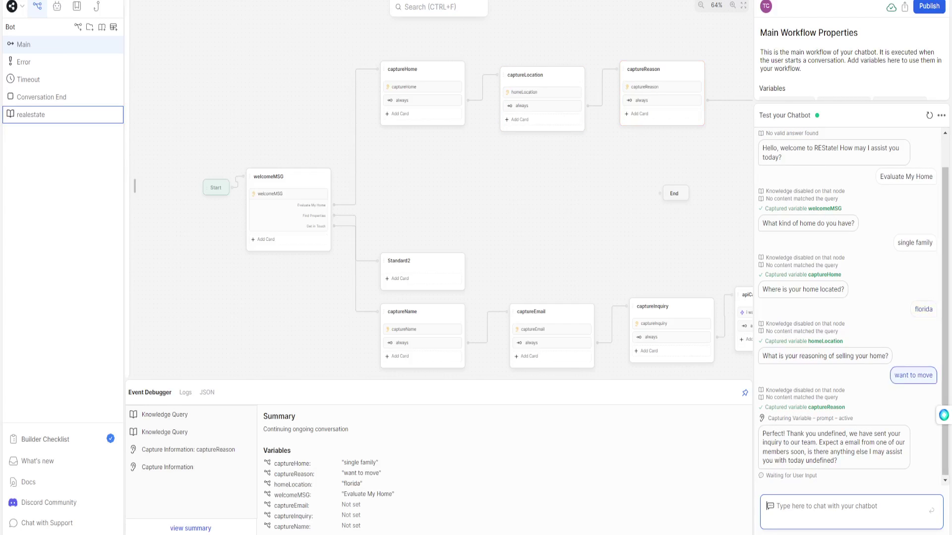
text(tell me about your company)
key(Return)
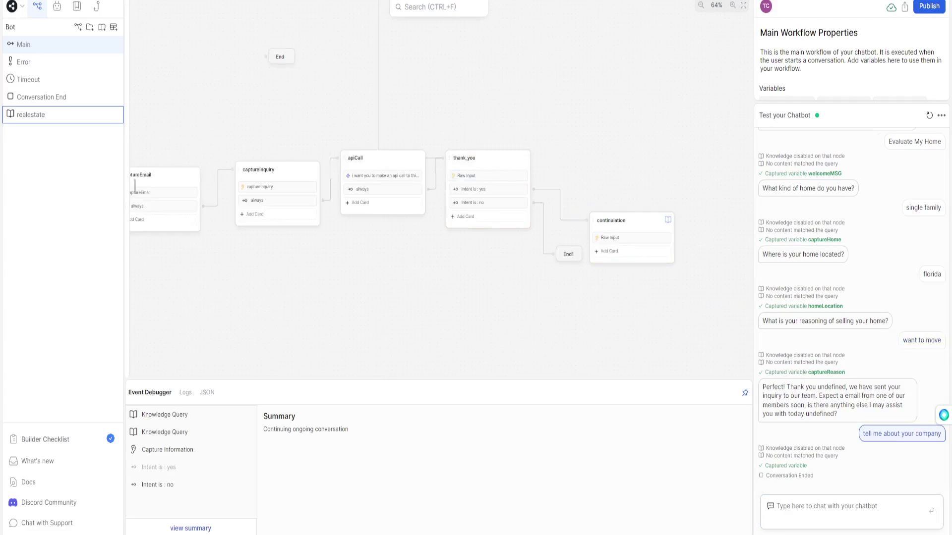
Add an AI Task to continuiation instructed to provide more information about the real estate company.
mouse_move(134, 186)
drag(159, 241, 637, 237)
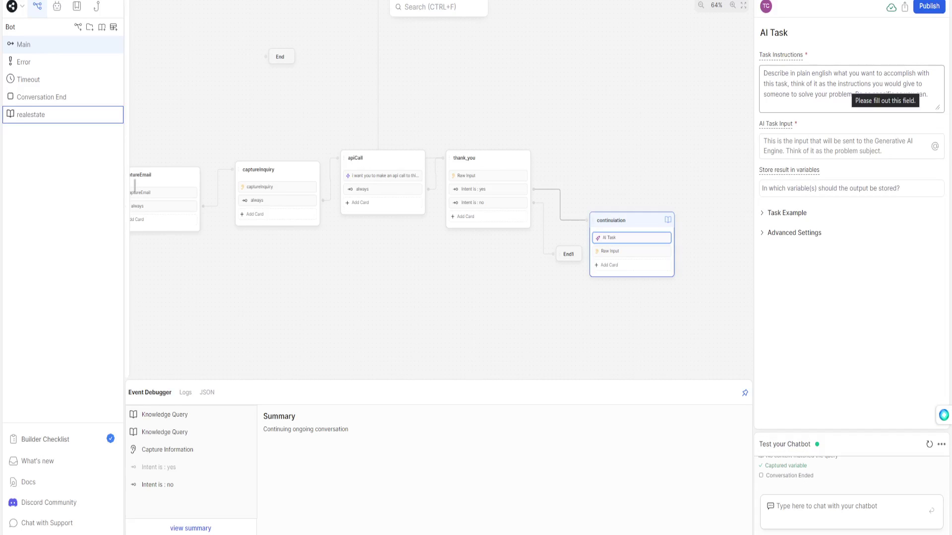
text(Y)
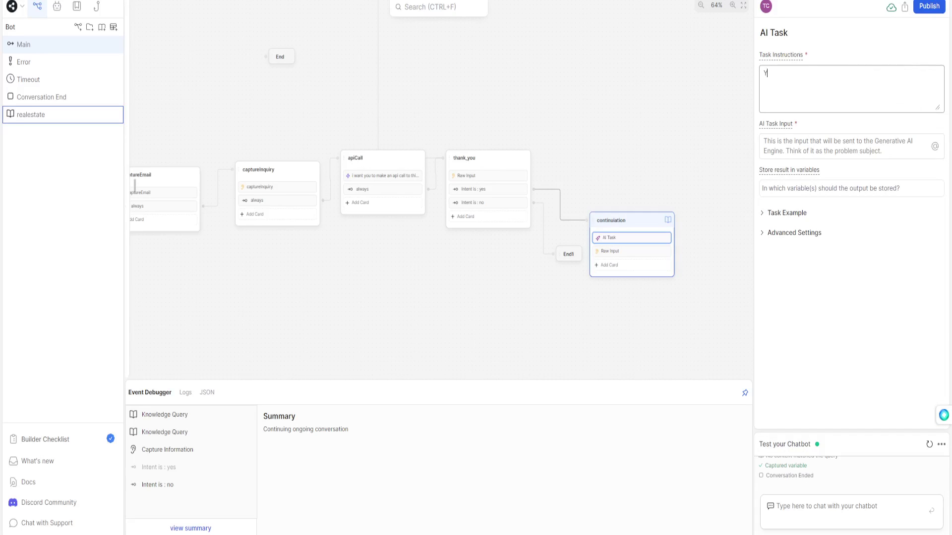
text(ou will help provide more information your real estate company, and more.)
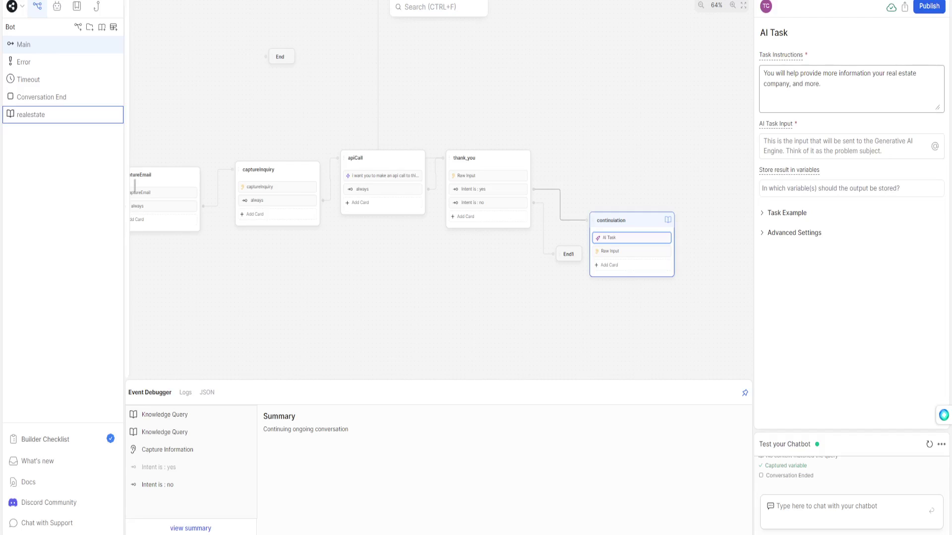
key(Tab)
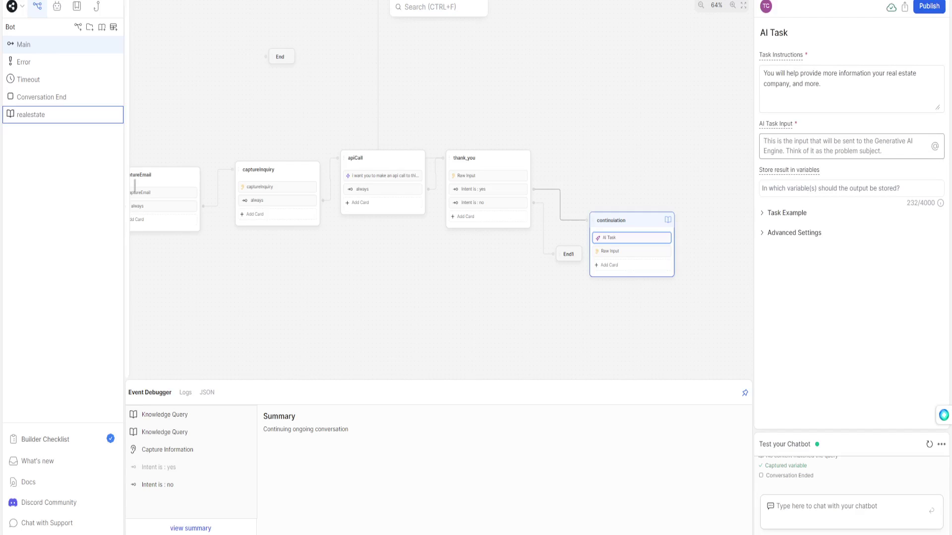
Set the AI Task Input to 'Tell me more about your brand.'.
text(Wh)
key(BackSpace)
key(BackSpace)
text(TE)
key(BackSpace)
text(ell me more about)
text( your rea)
key(BackSpace)
key(BackSpace)
key(BackSpace)
key(BackSpace)
key(BackSpace)
key(BackSpace)
key(BackSpace)
key(BackSpace)
text(your brand.)
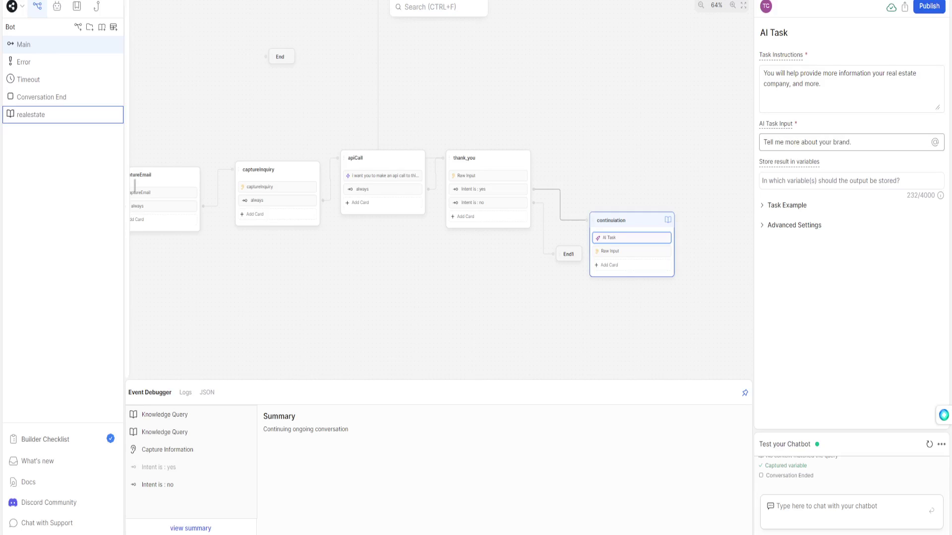
In Advanced Settings keep GPT-3.5 Turbo and raise the temperature to 0.50.
click(794, 225)
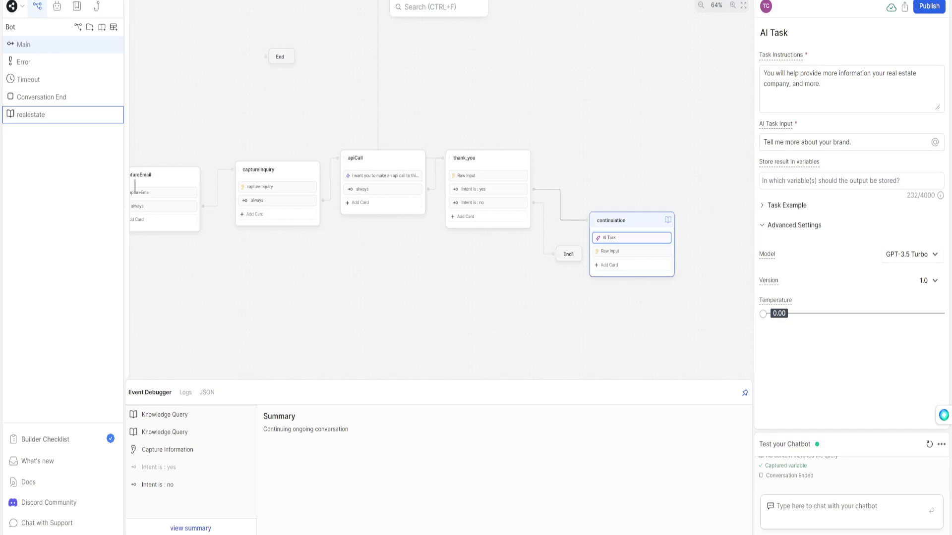
click(911, 254)
key(Escape)
click(786, 206)
click(787, 205)
drag(763, 313, 855, 313)
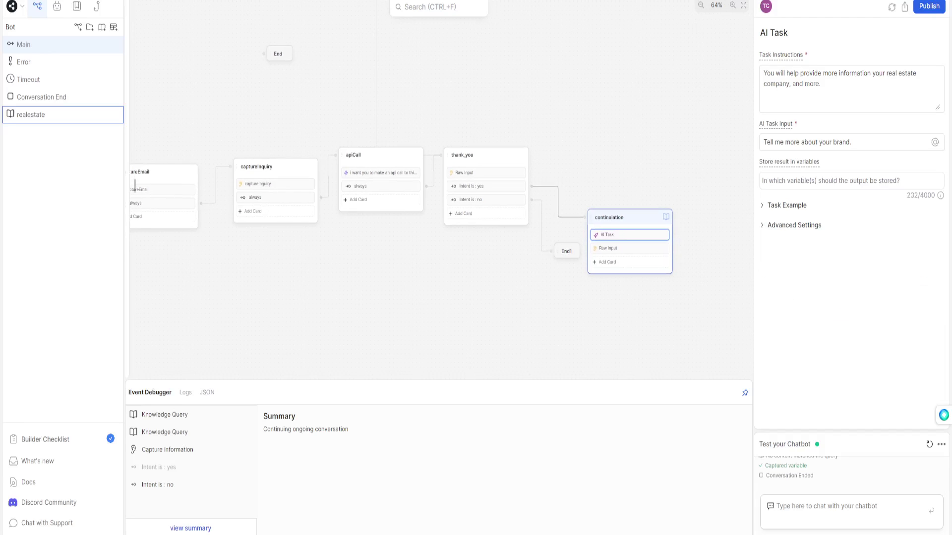
Start a fresh emulator conversation, greet the bot with 'hi' and choose Evaluate My Home.
click(929, 444)
text(hi)
key(Return)
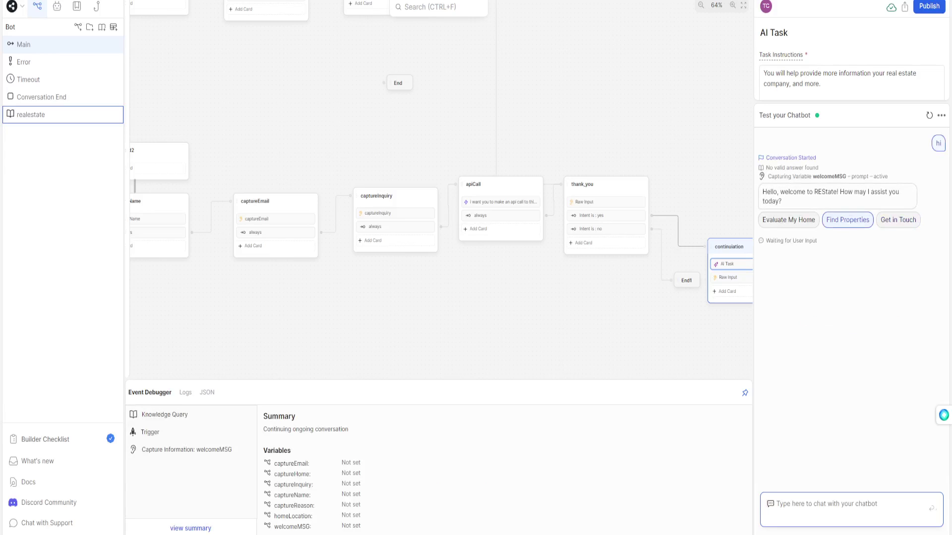
click(788, 220)
Answer the home type, location and selling-reason prompts with 'hey3', 'ey' and 'hey'.
text(hey3)
key(Return)
text(ey)
key(Return)
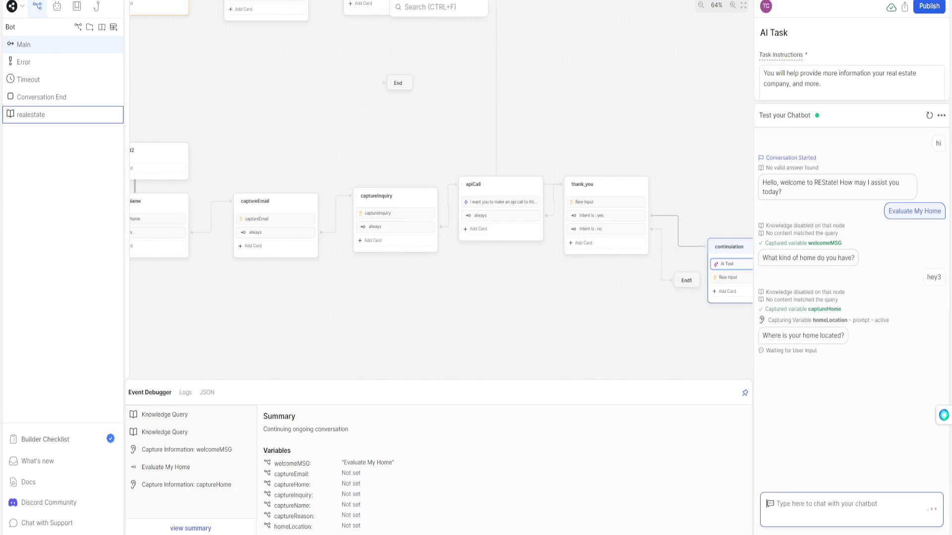
text(hey)
key(Return)
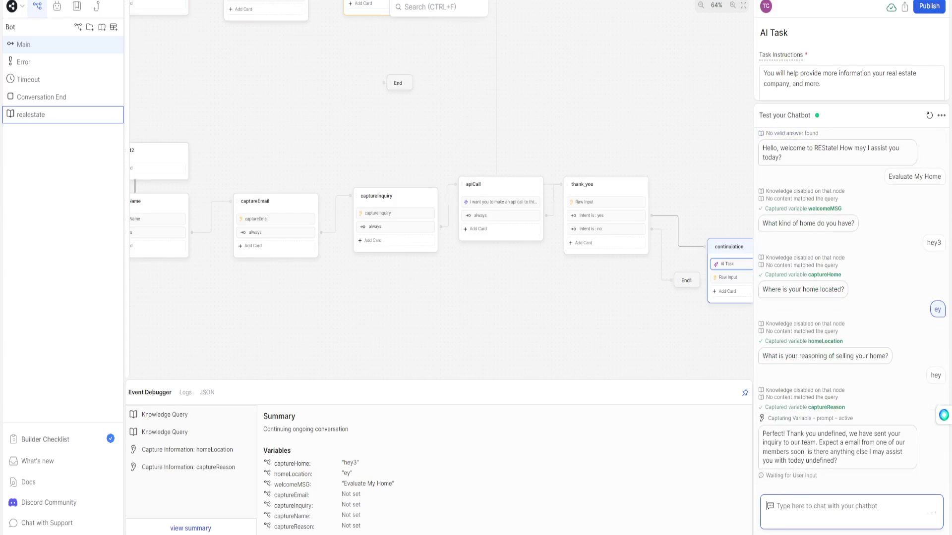
Ask the bot 'tell me about your brand', then zoom the canvas out to see the whole flow.
text(tell me about your brand)
key(Return)
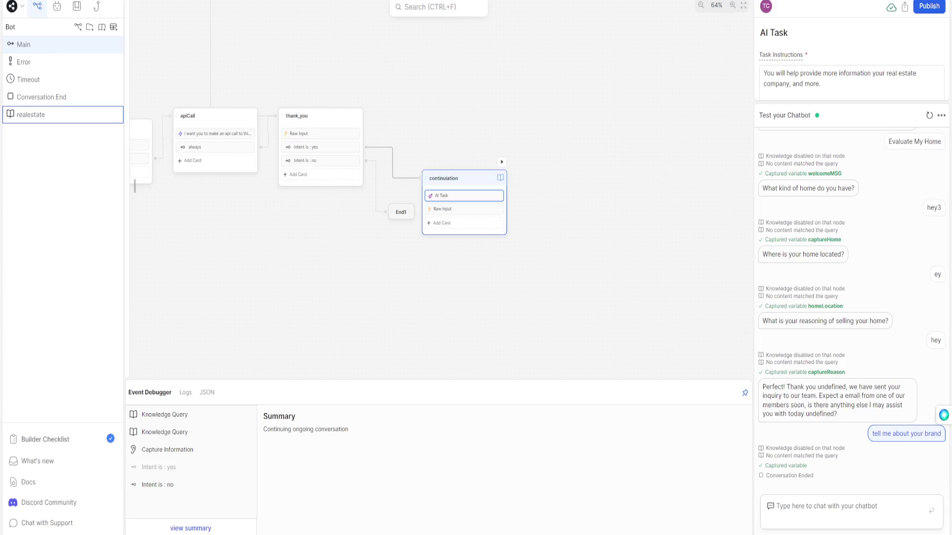
drag(464, 250, 593, 333)
scroll(594, 333, down, 3)
scroll(439, 198, down, 1)
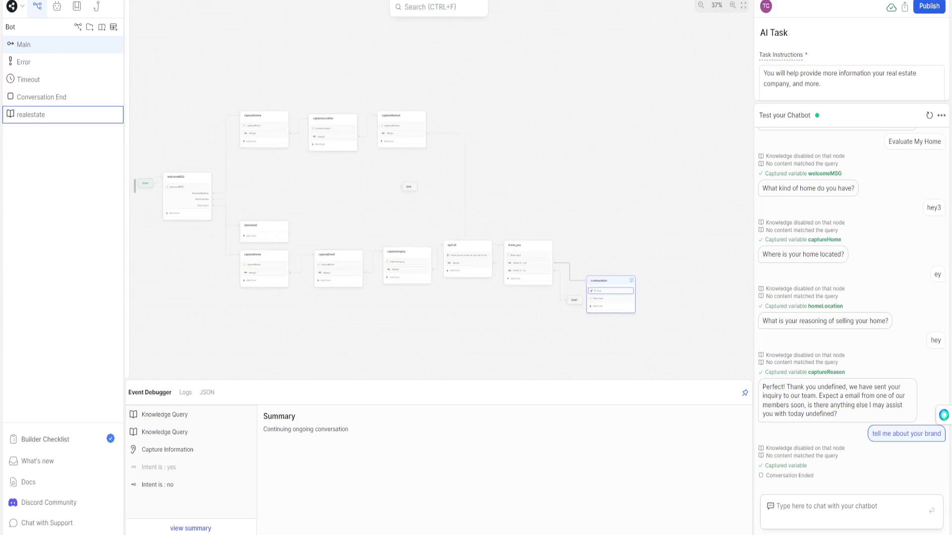